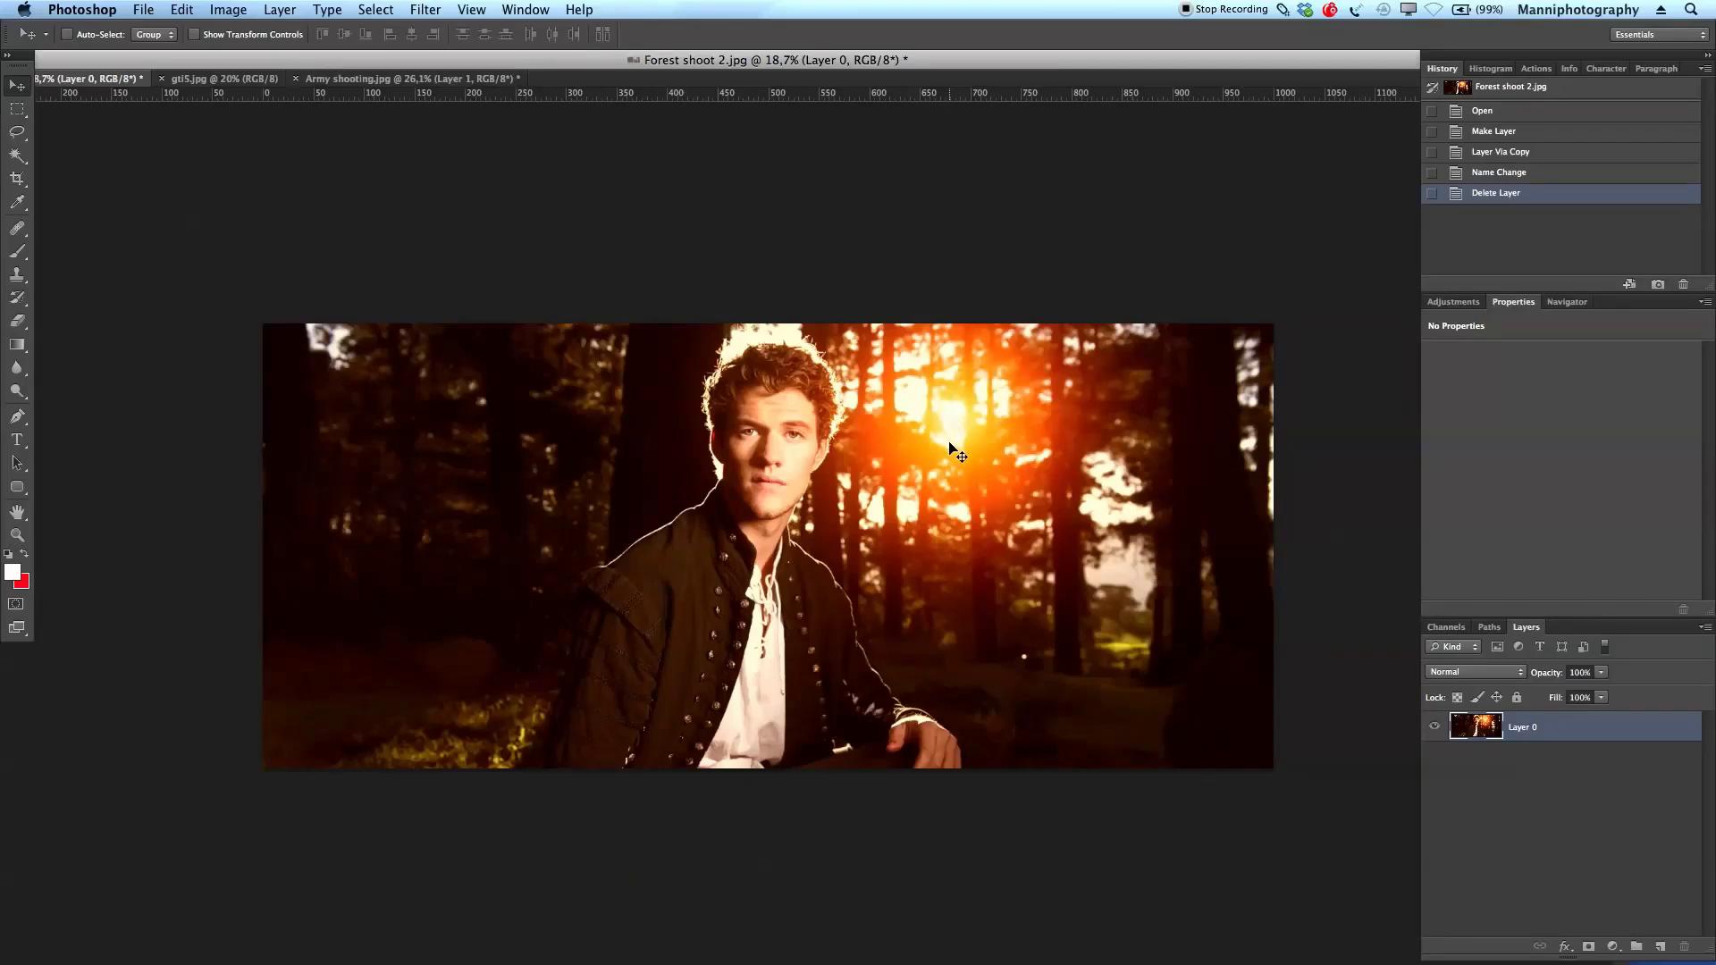
# Step: Look over the car and soldier photos, return to the forest portrait, and view the Knoll Light Factory product page in Safari
pyautogui.click(254, 78)
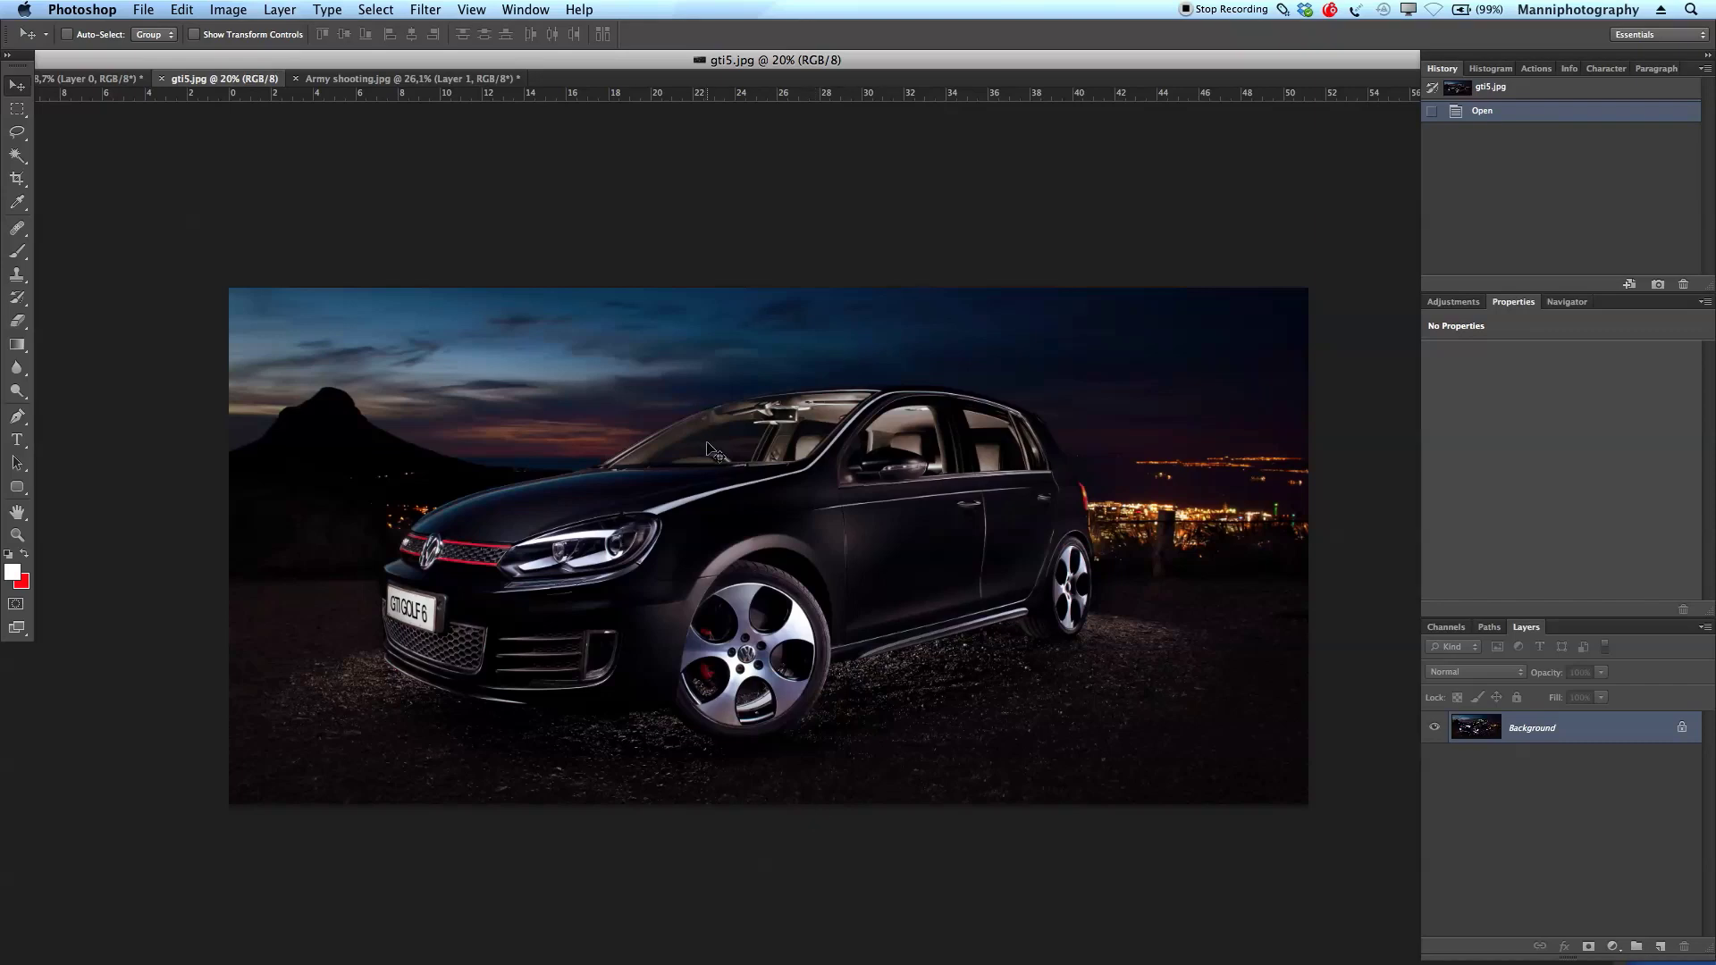
pyautogui.click(404, 79)
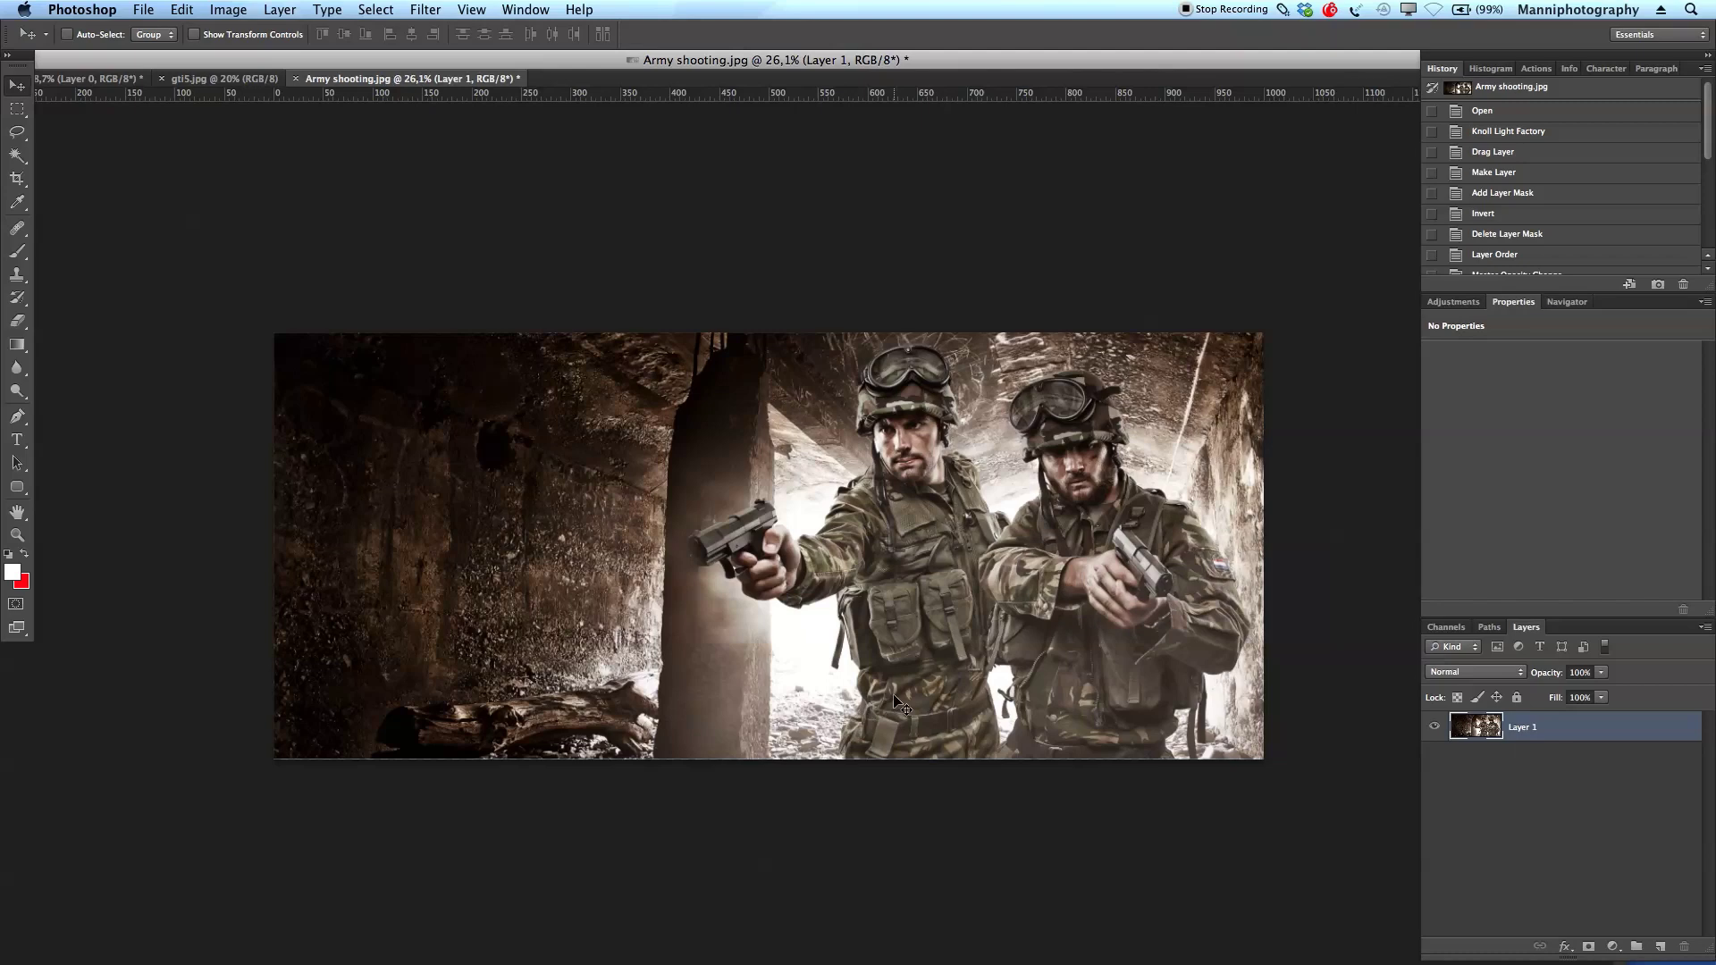
pyautogui.click(124, 79)
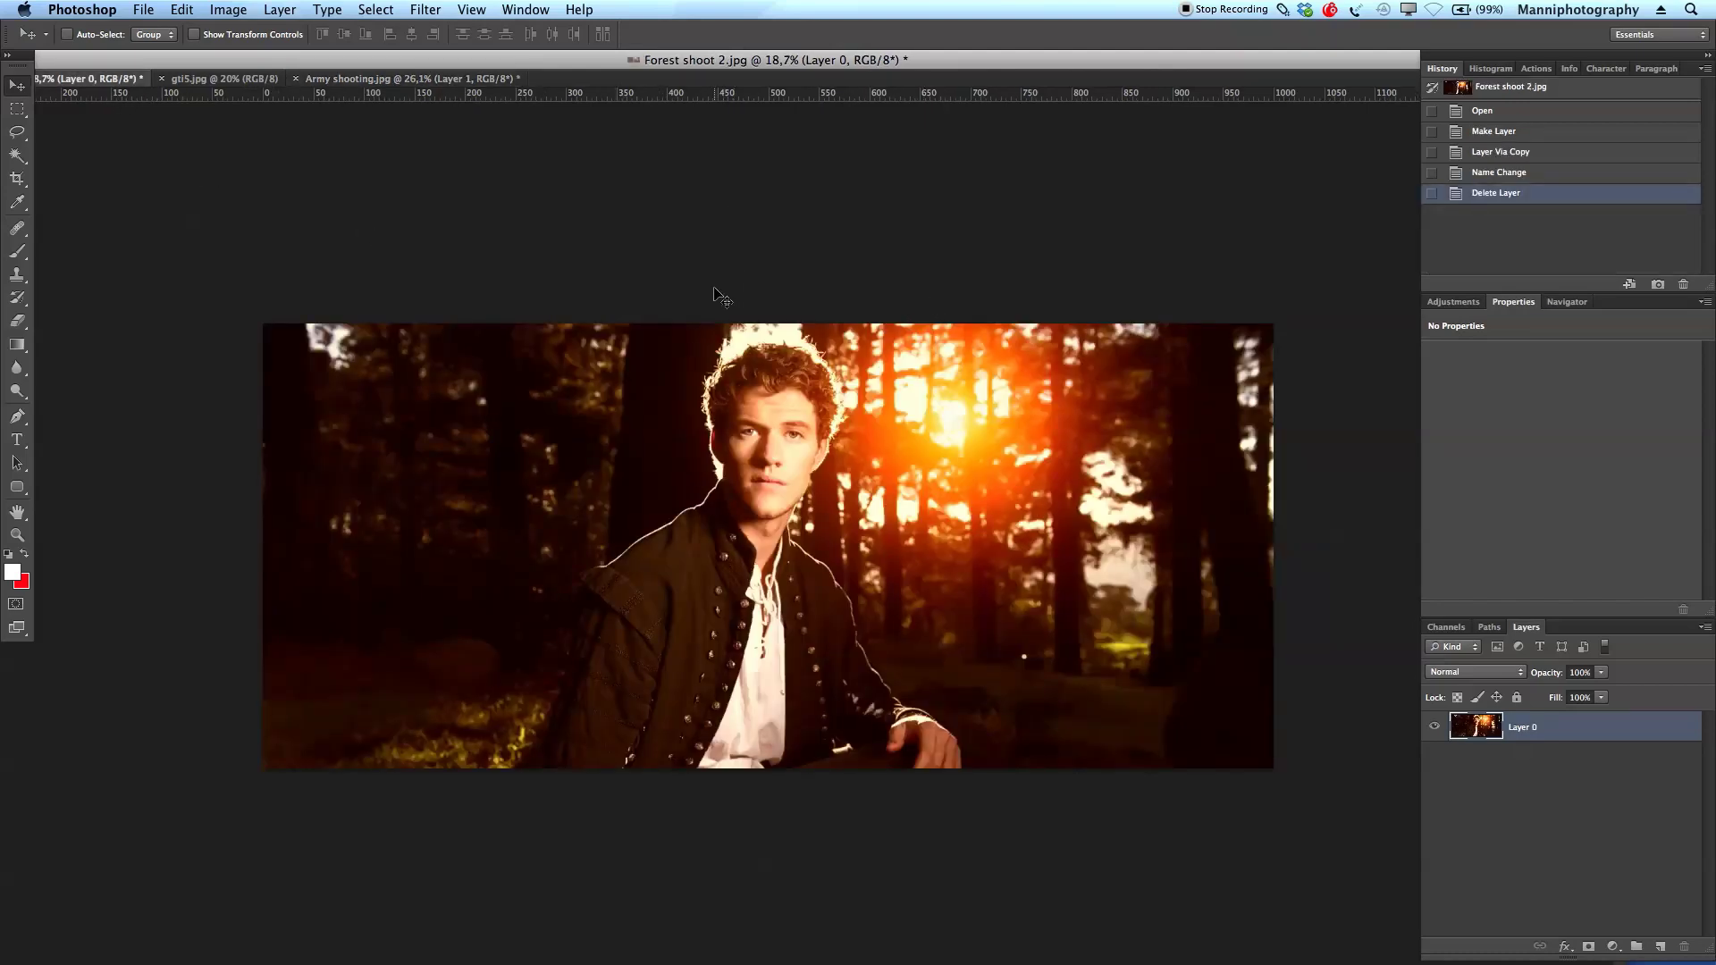
pyautogui.click(706, 935)
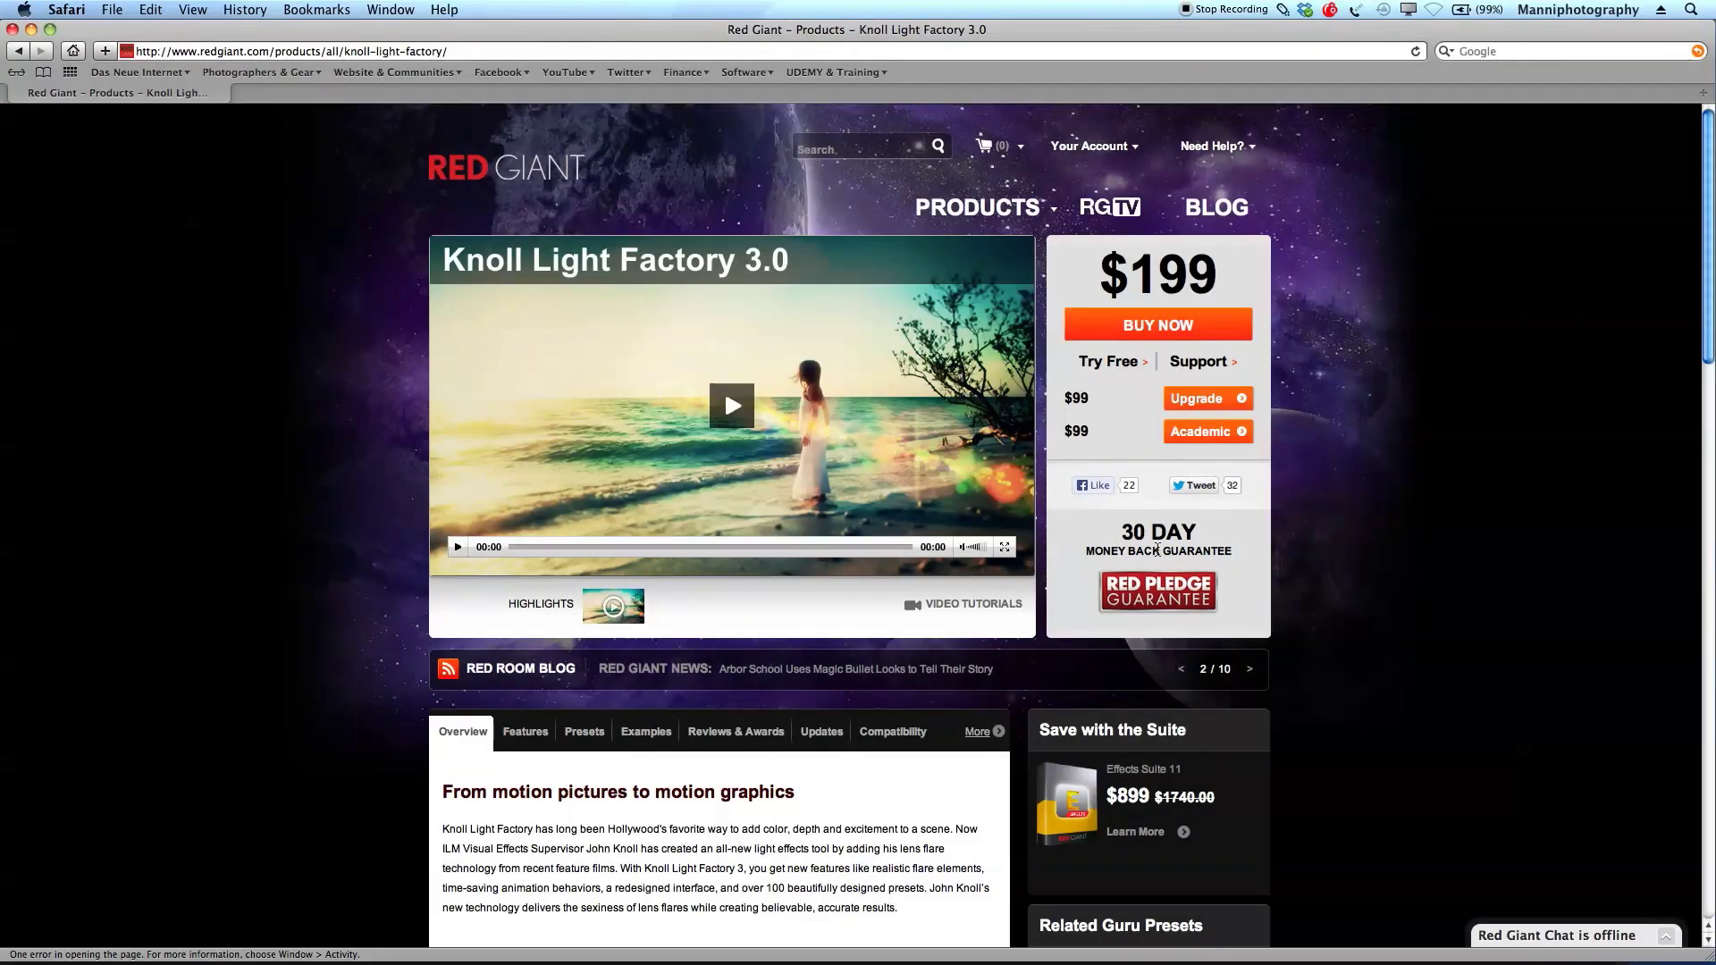
pyautogui.click(30, 30)
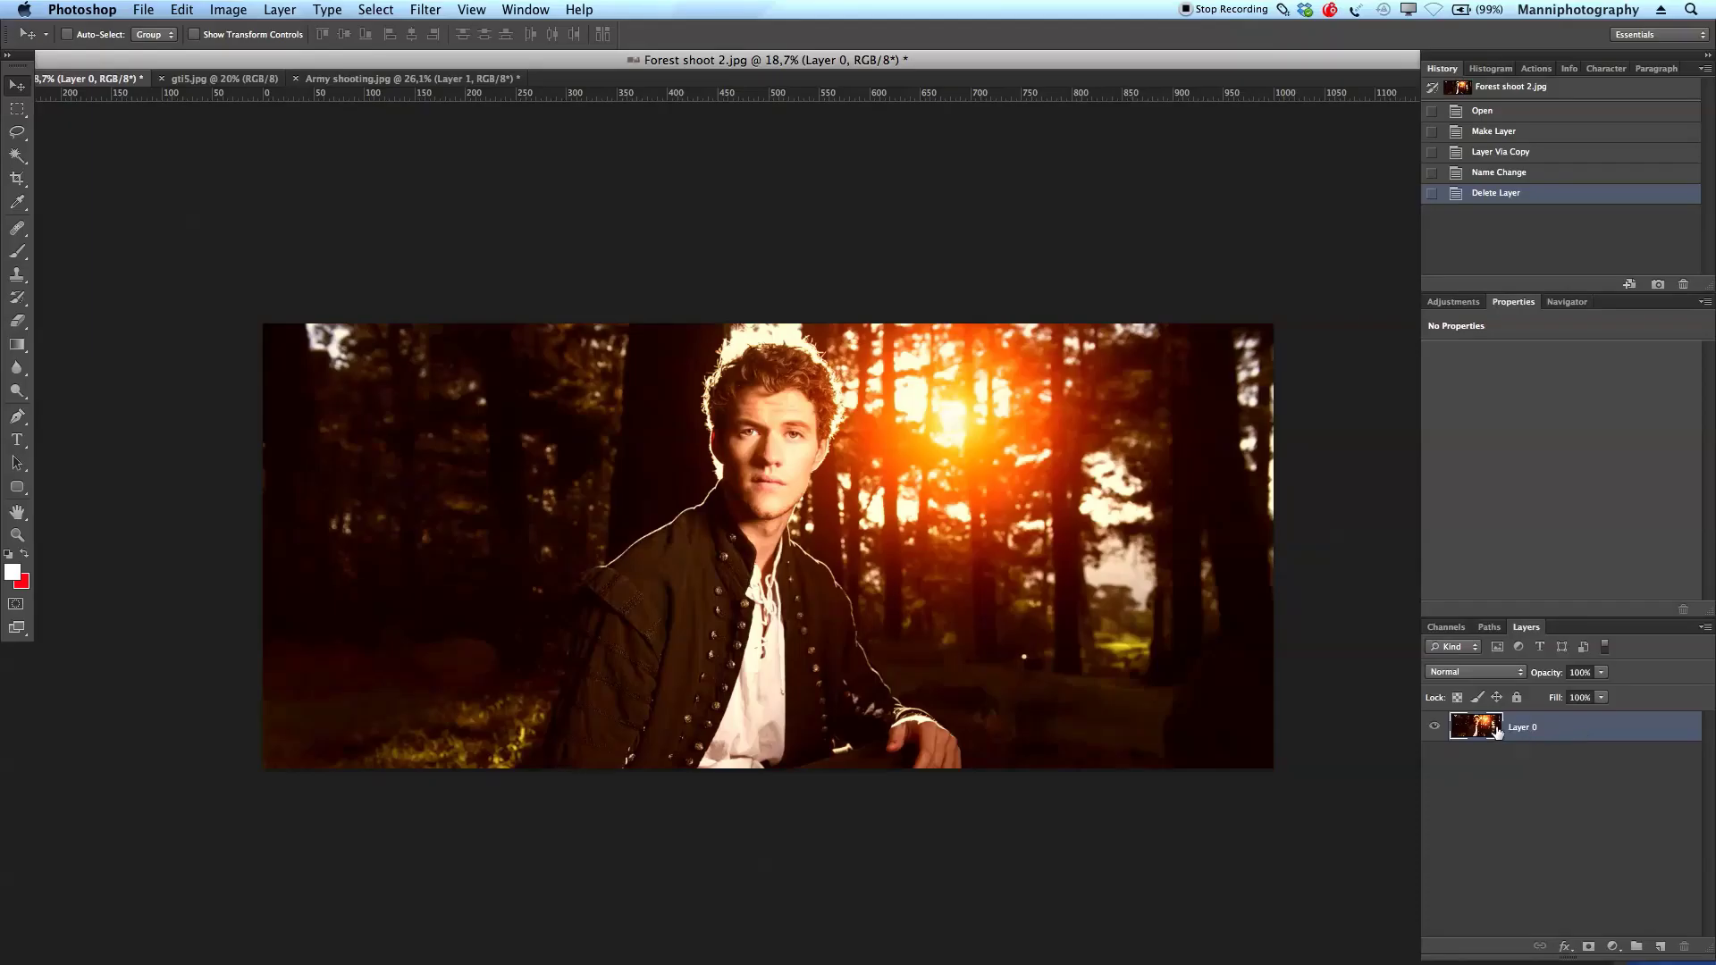
# Step: Duplicate Layer 0 of the forest portrait and rename the copy as Flare
pyautogui.moveTo(1498, 731); pyautogui.dragTo(1660, 946)
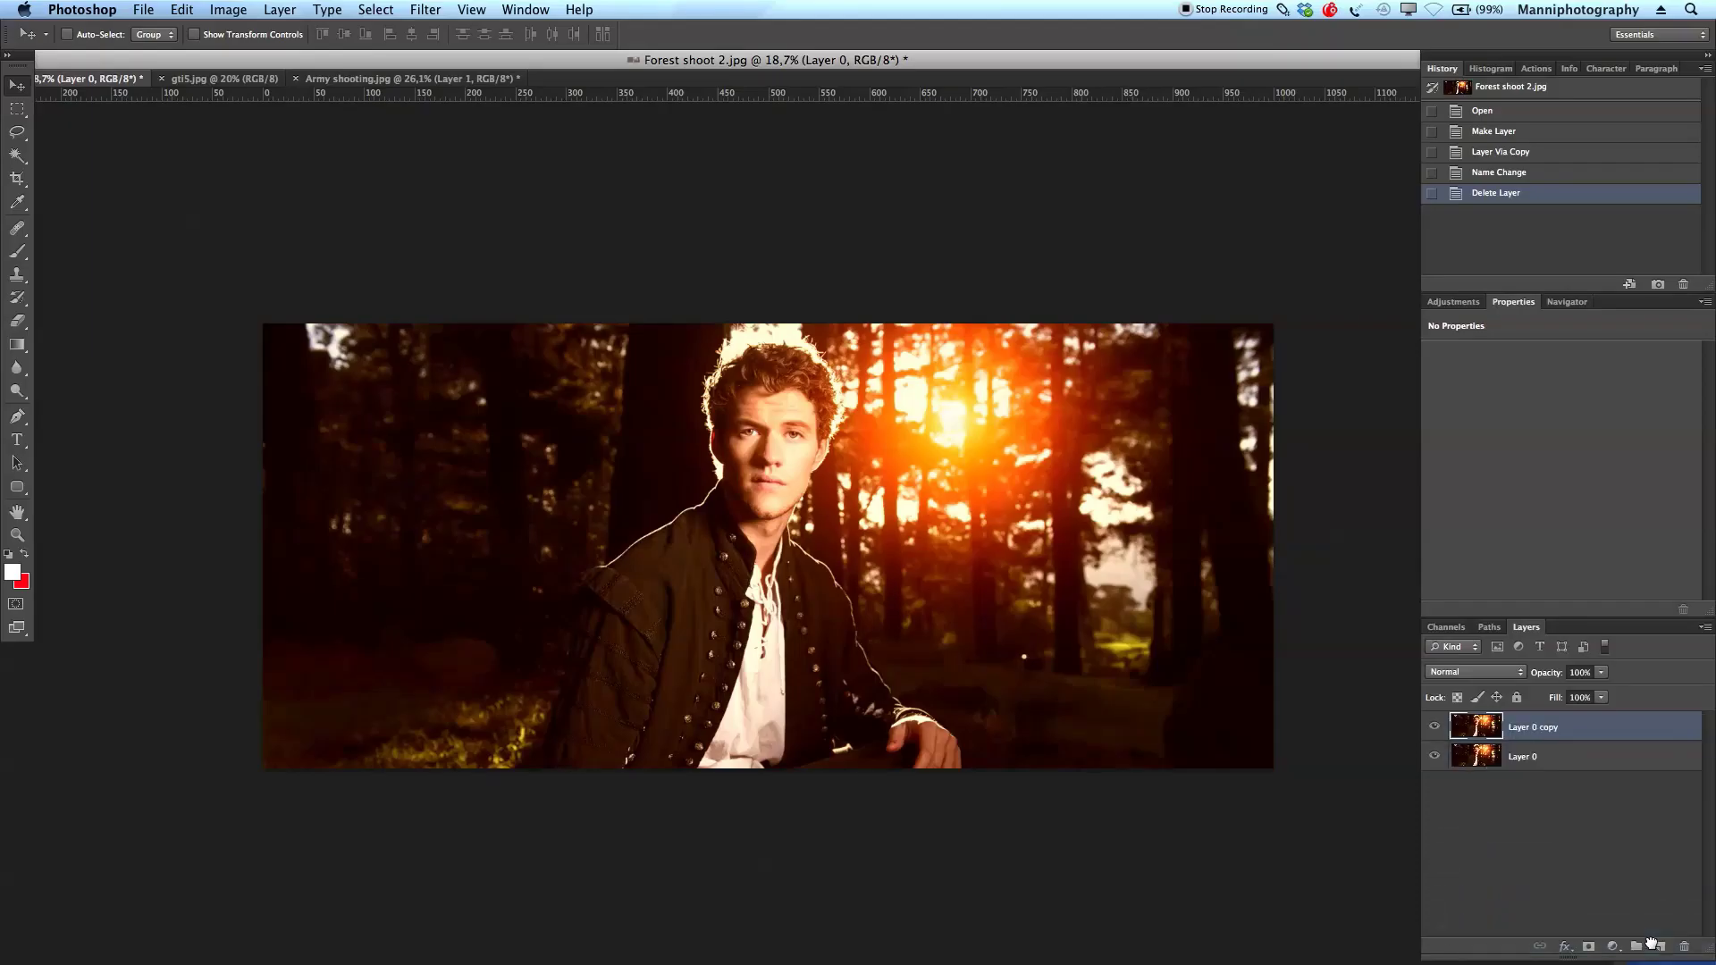
pyautogui.doubleClick(1536, 729)
pyautogui.write('F')
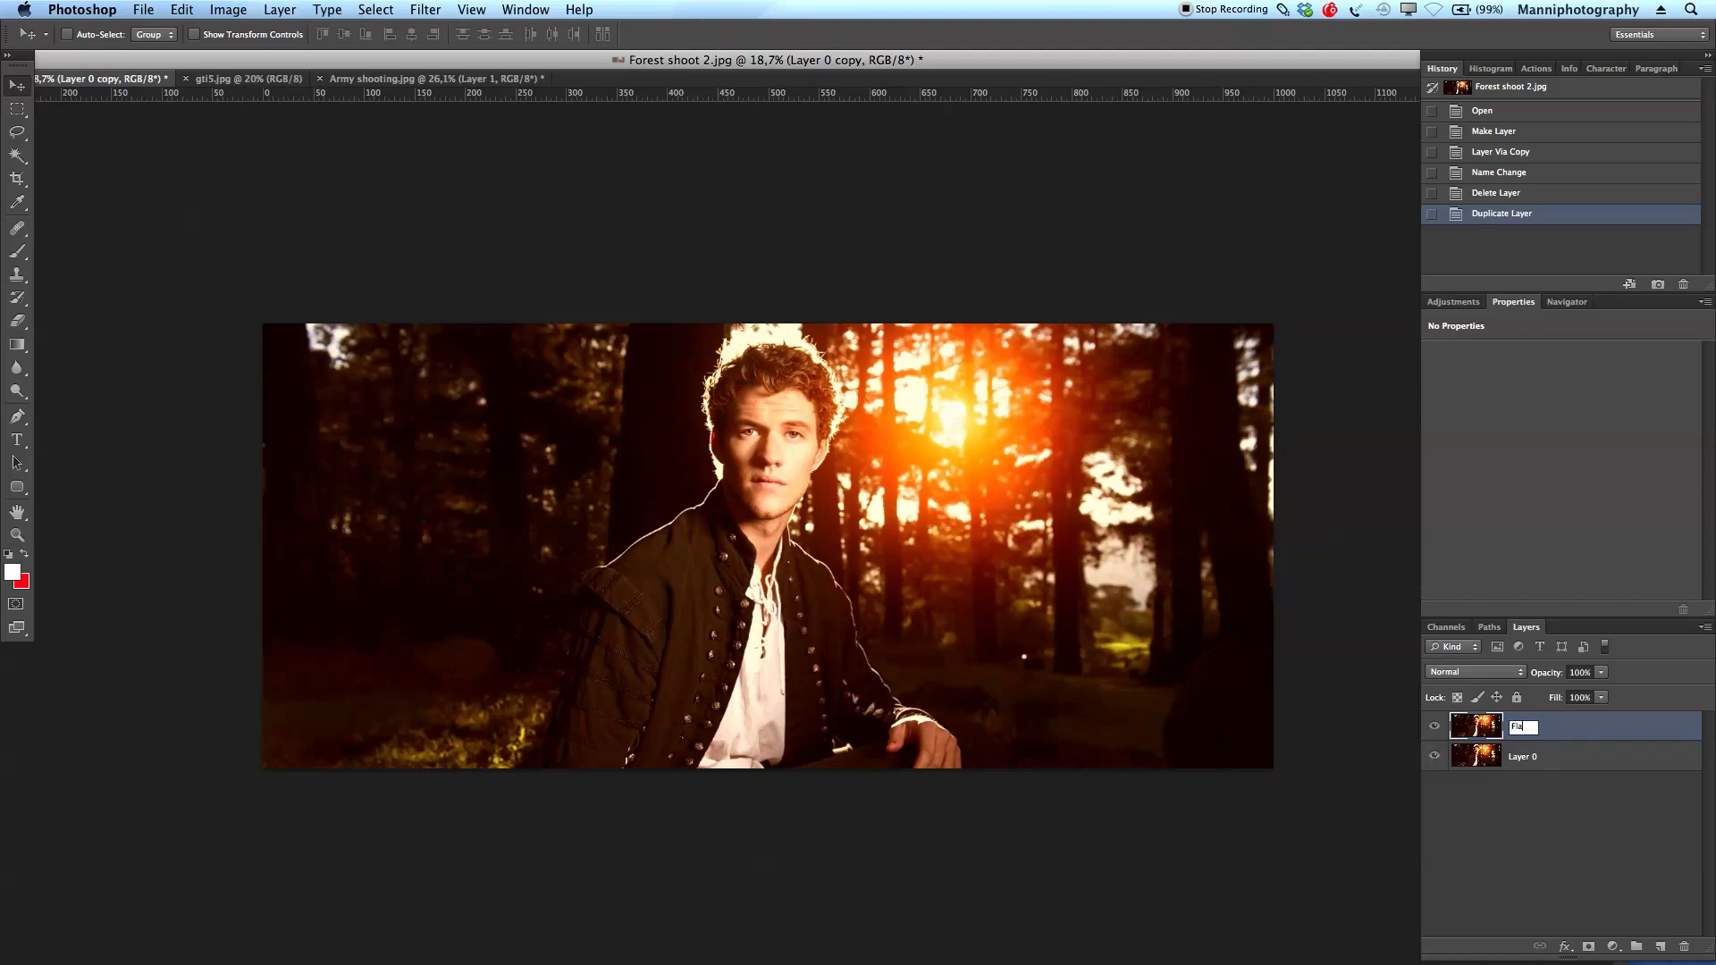
pyautogui.write('lare')
pyautogui.press('Return')
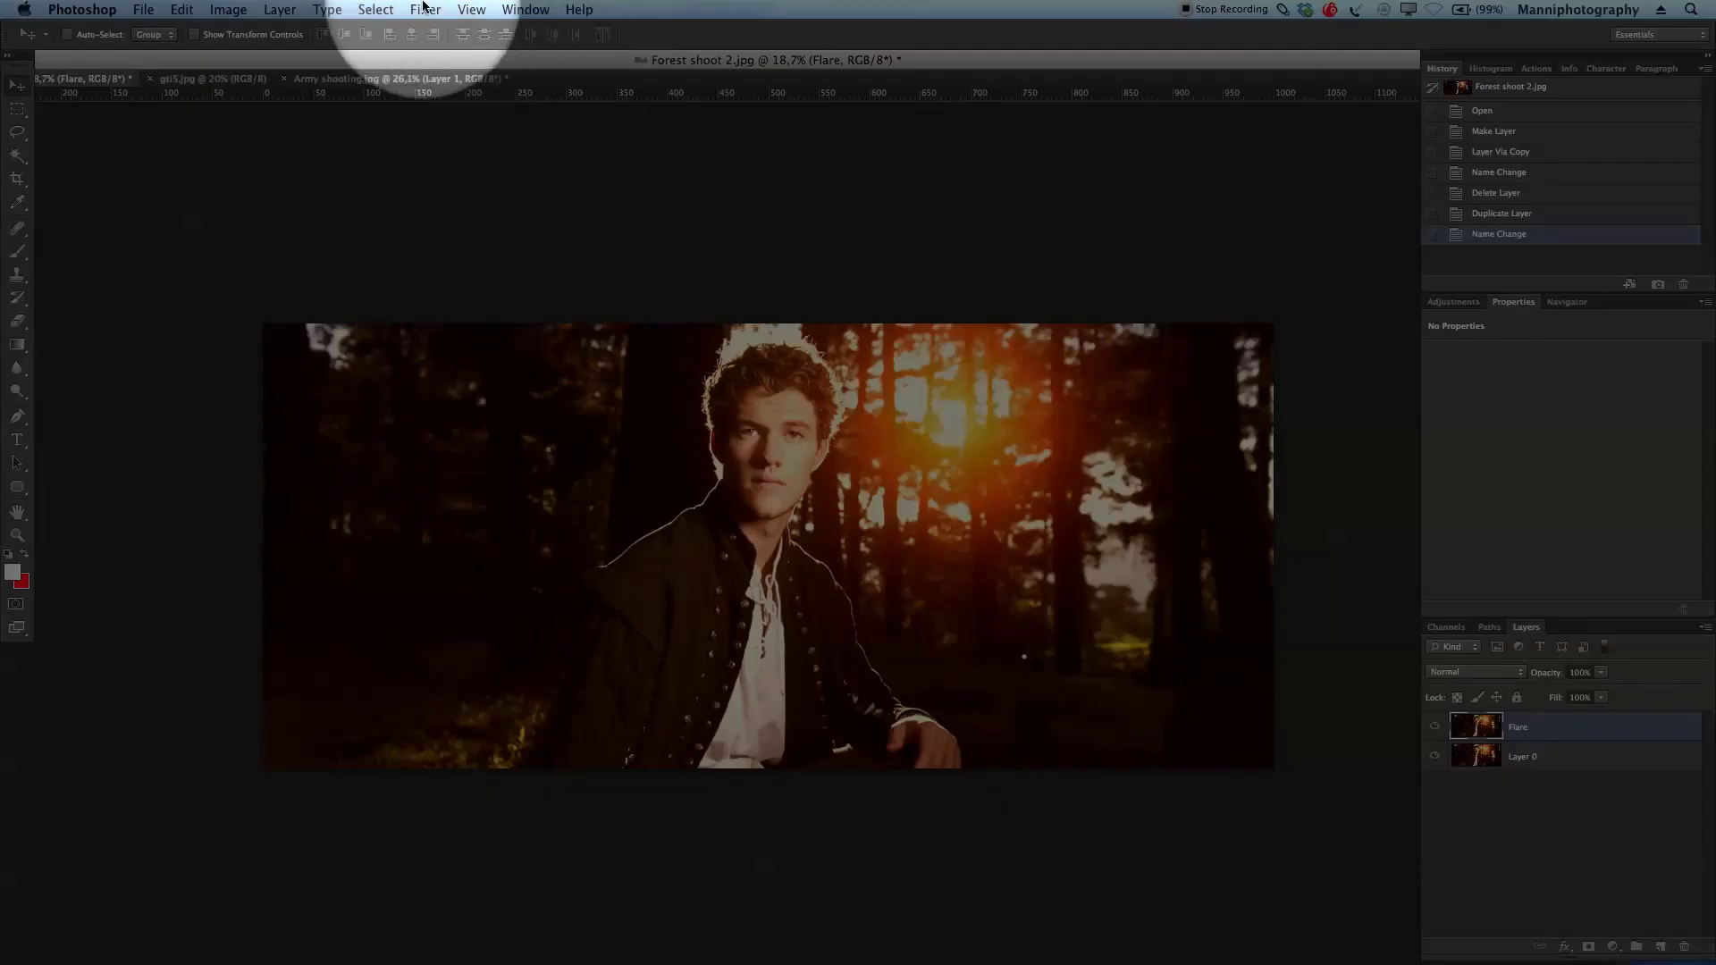
# Step: Open the Red Giant Knoll Light Factory filter on the Flare layer and move the light source between the trees left of the man
pyautogui.click(425, 9)
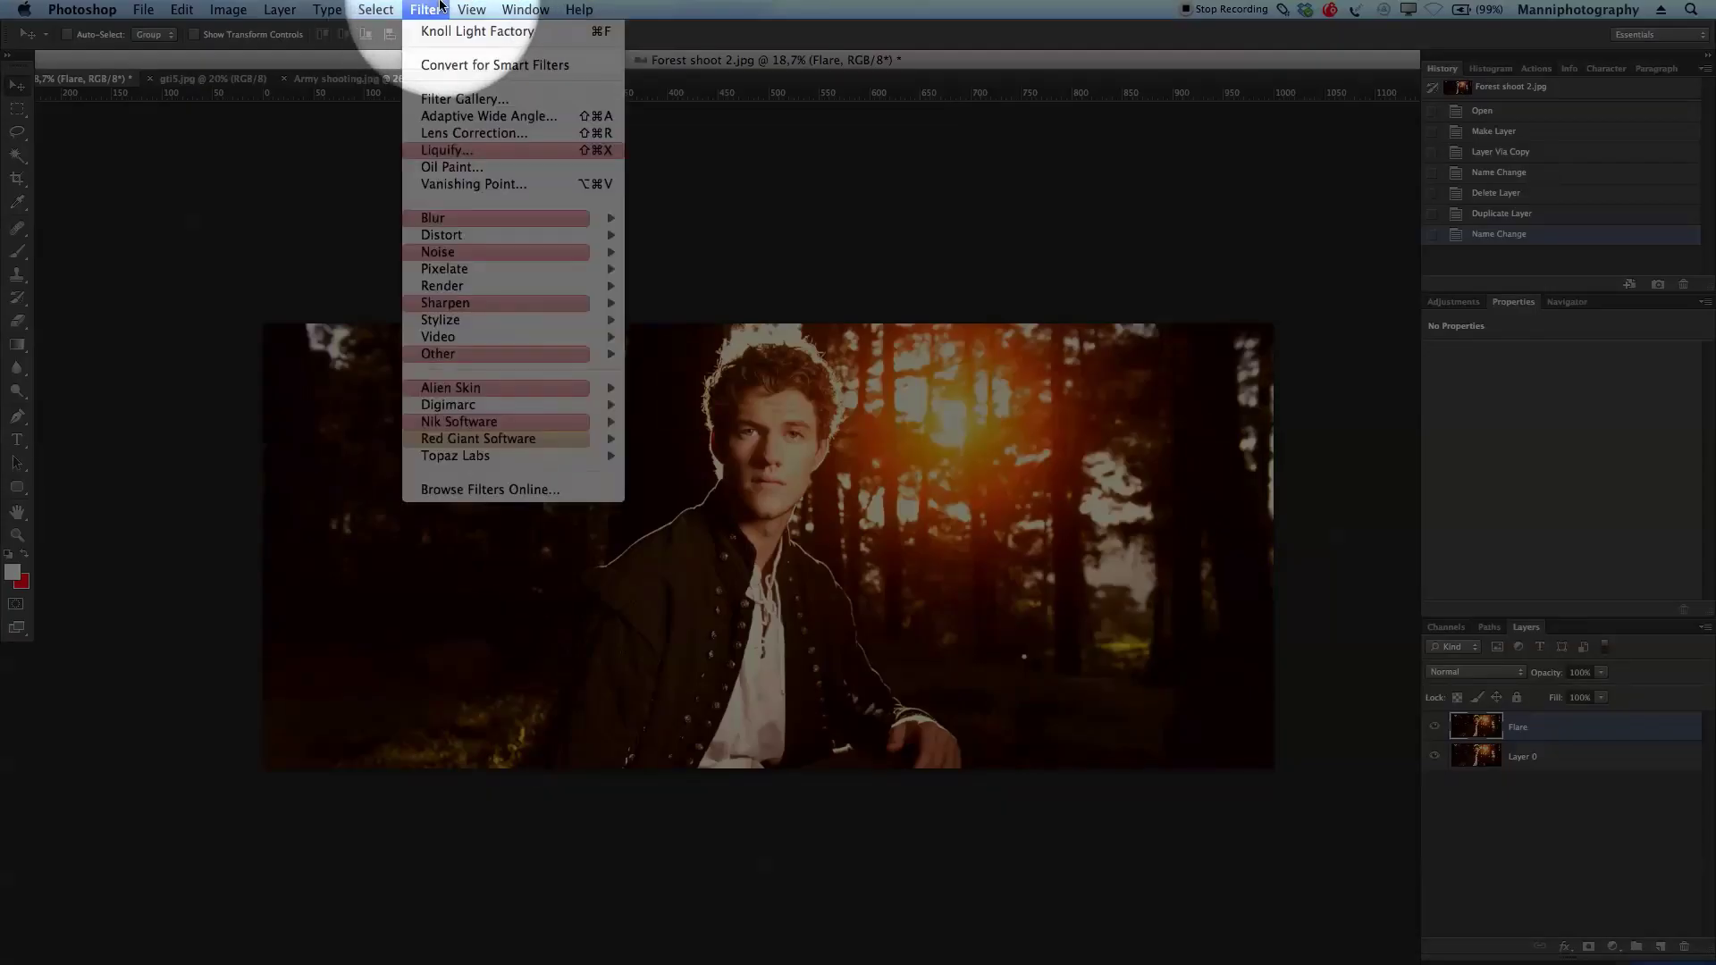
pyautogui.moveTo(573, 447)
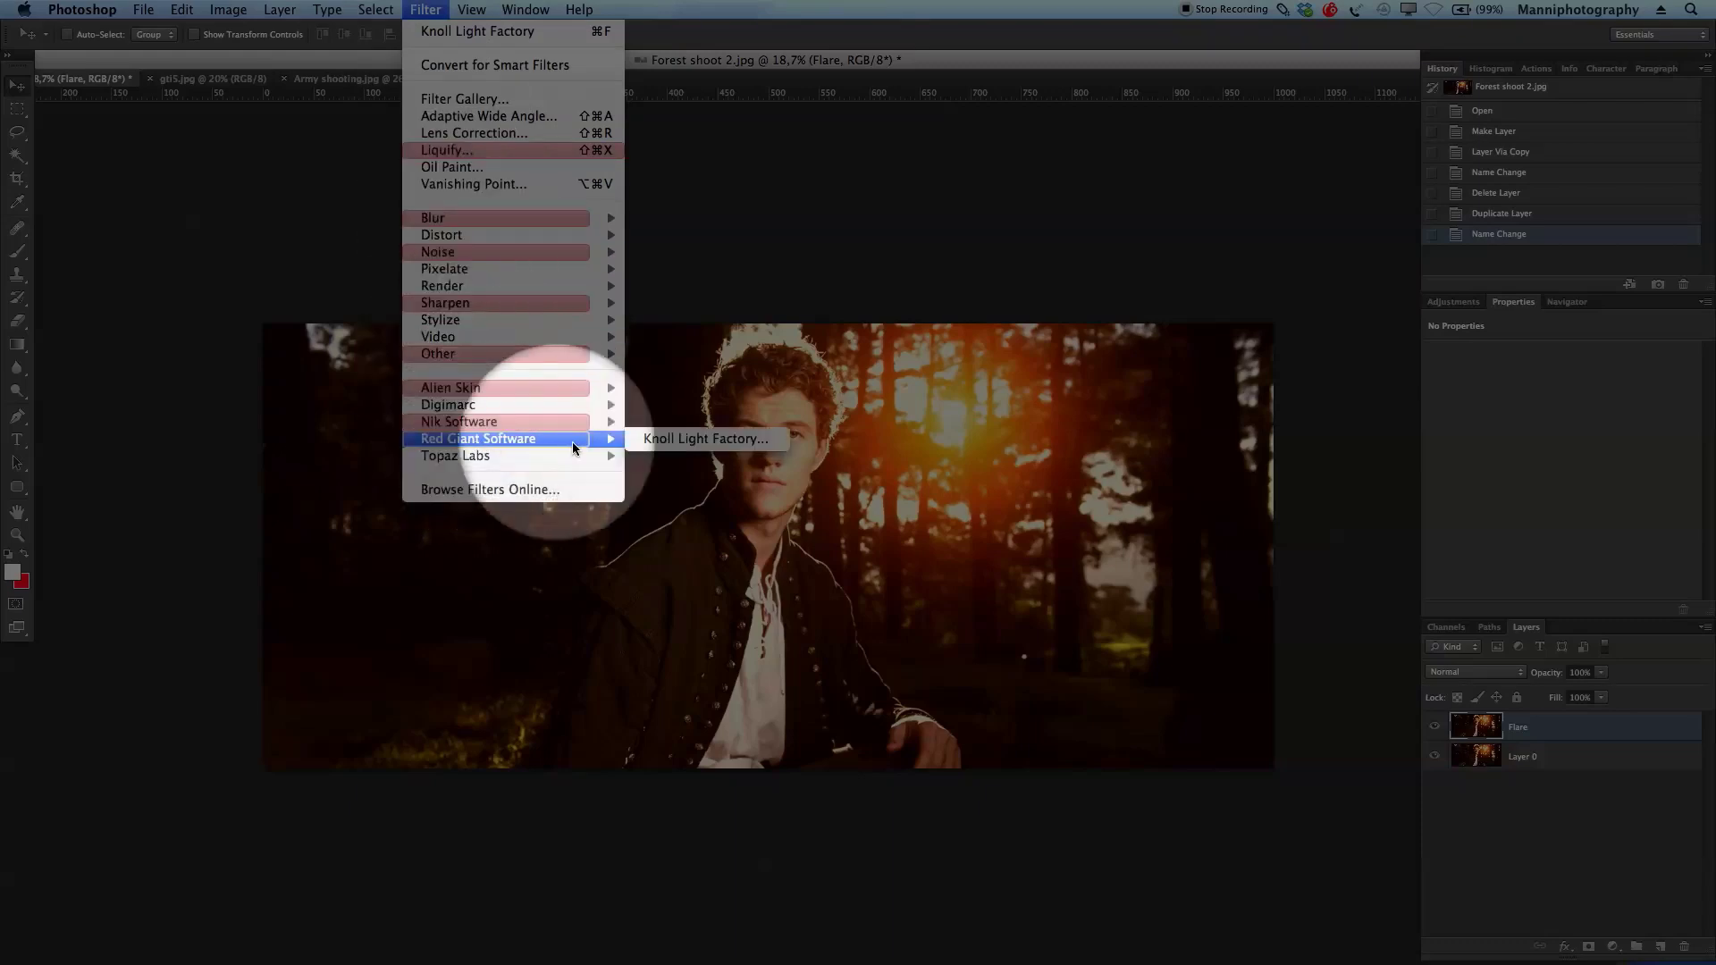
pyautogui.click(666, 439)
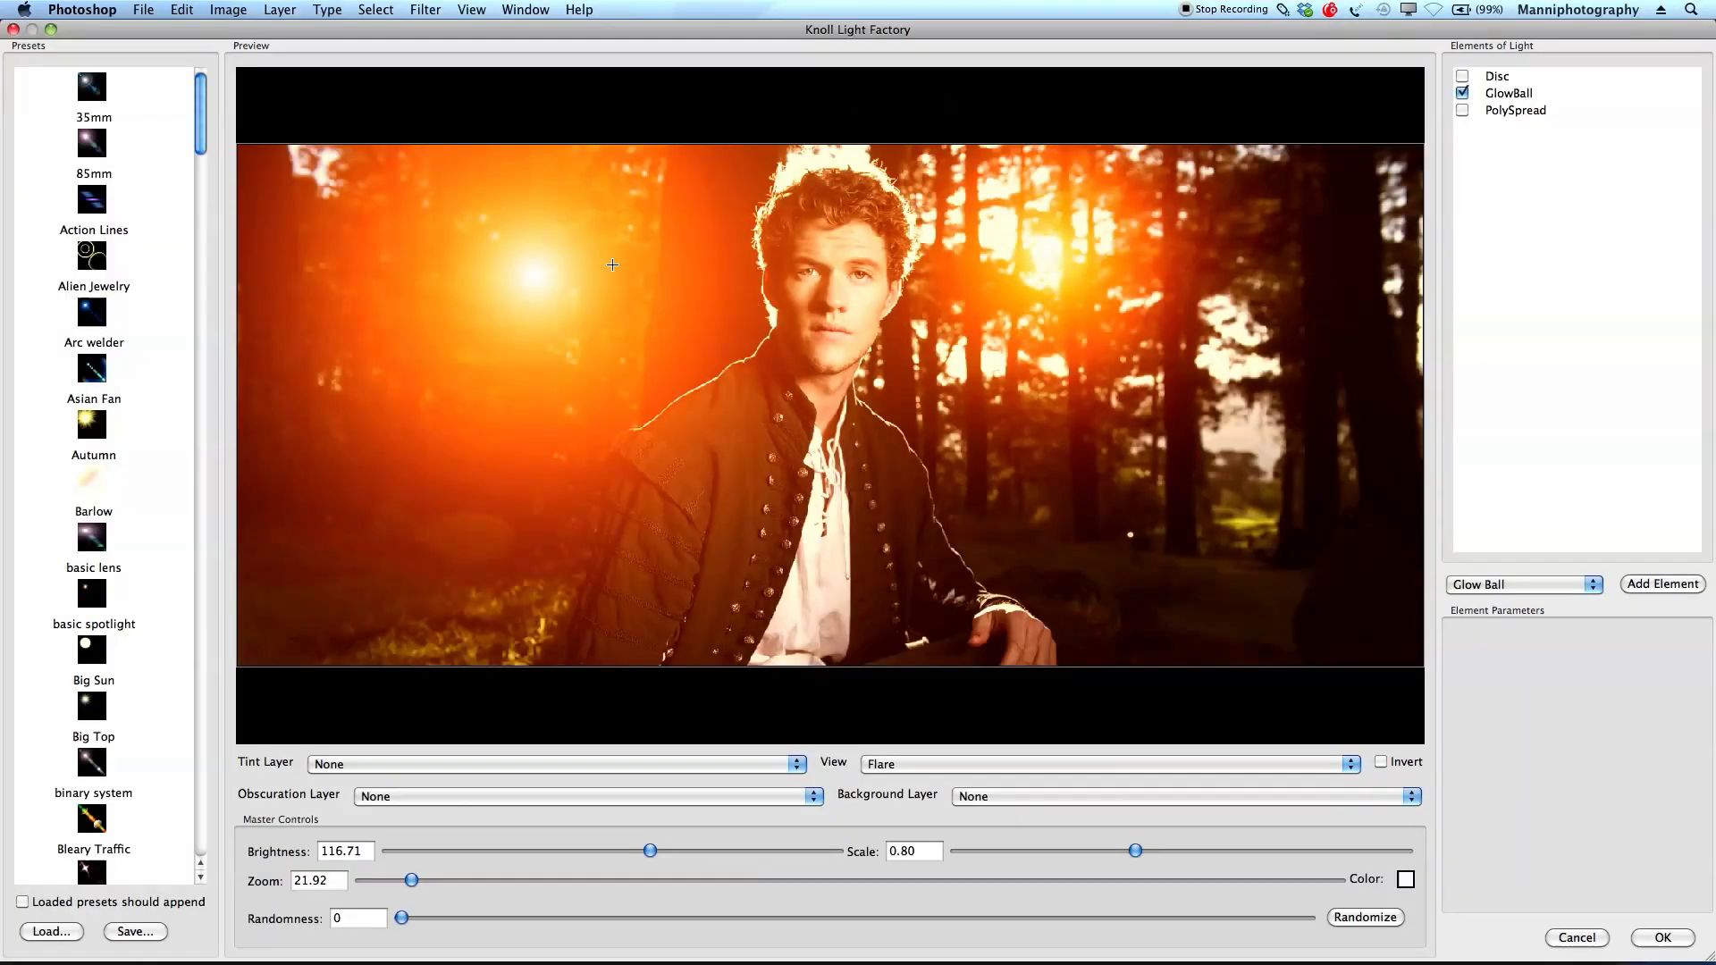
pyautogui.moveTo(540, 274); pyautogui.dragTo(479, 369)
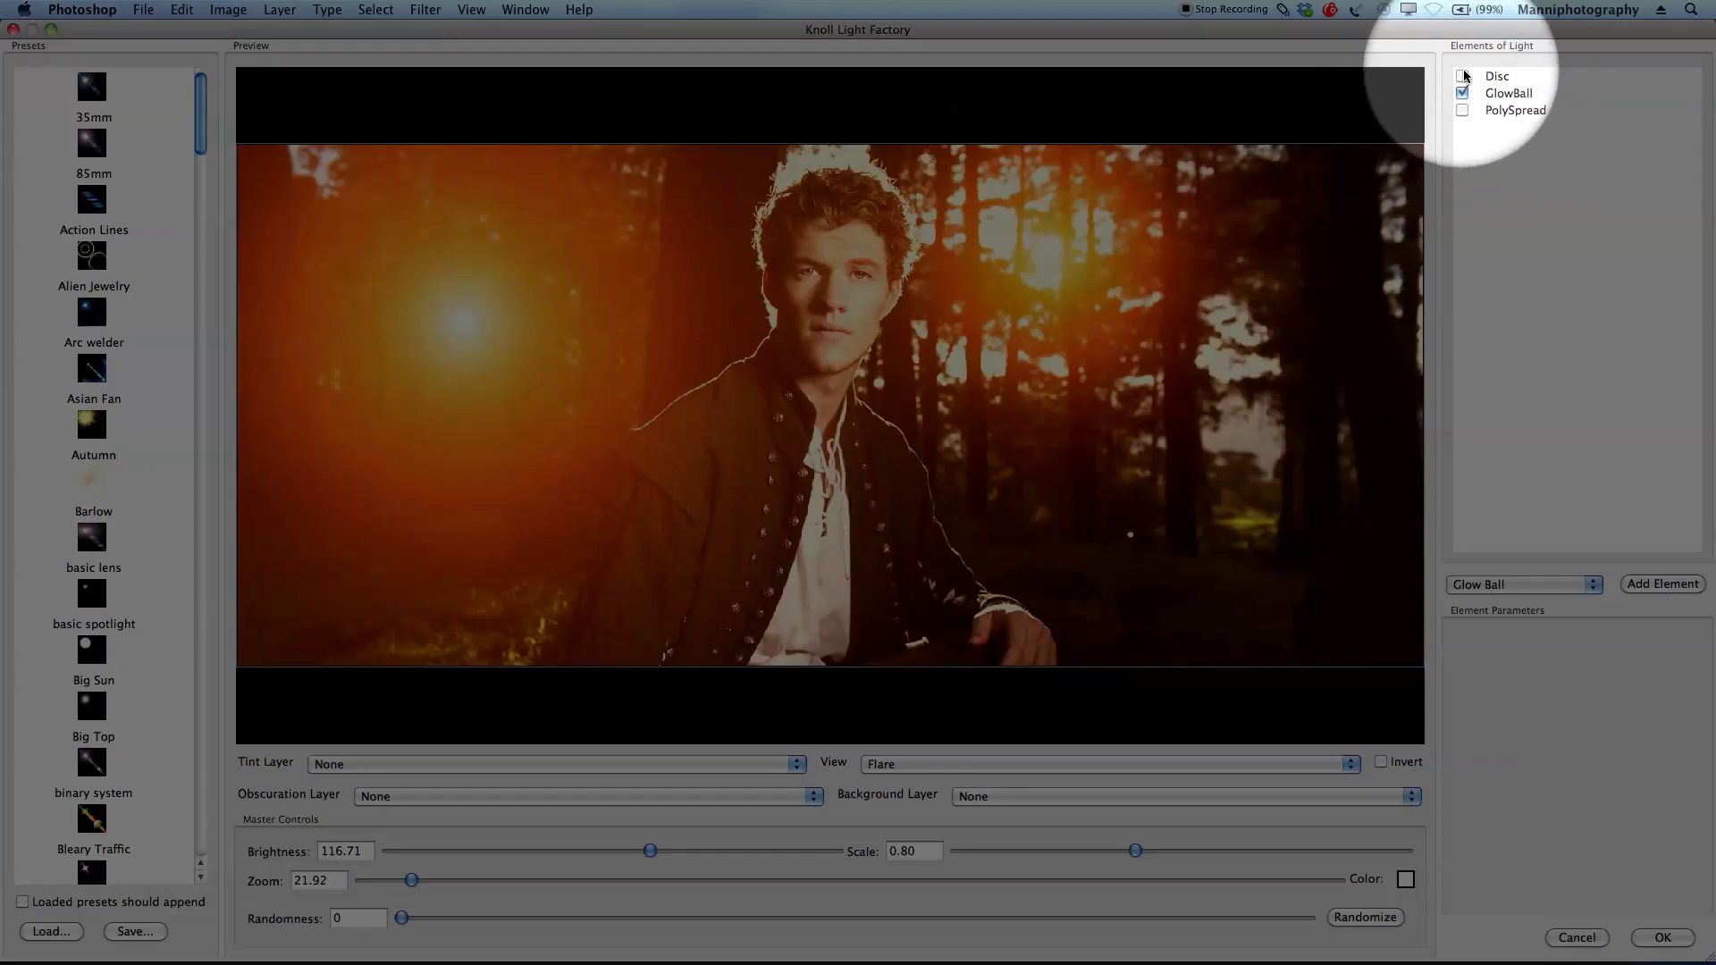
# Step: Compare the Disc, GlowBall and PolySpread elements by toggling them, leaving only GlowBall enabled, and shift the flare slightly among the trees
pyautogui.click(1467, 79)
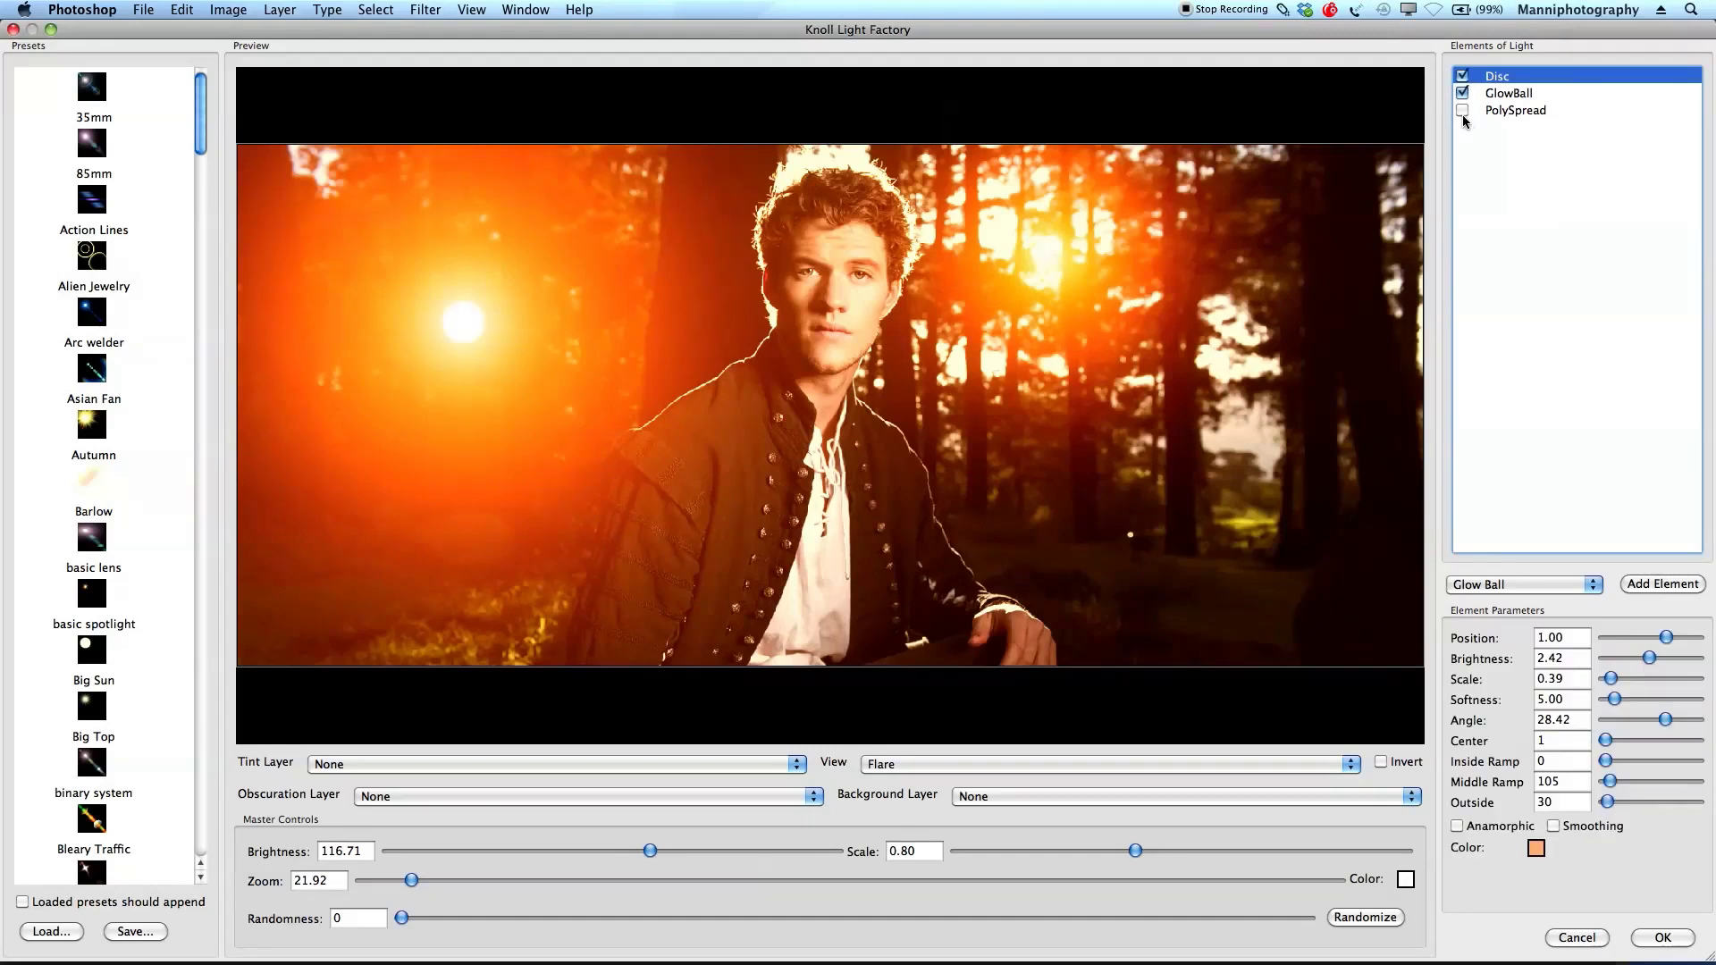
pyautogui.click(1463, 111)
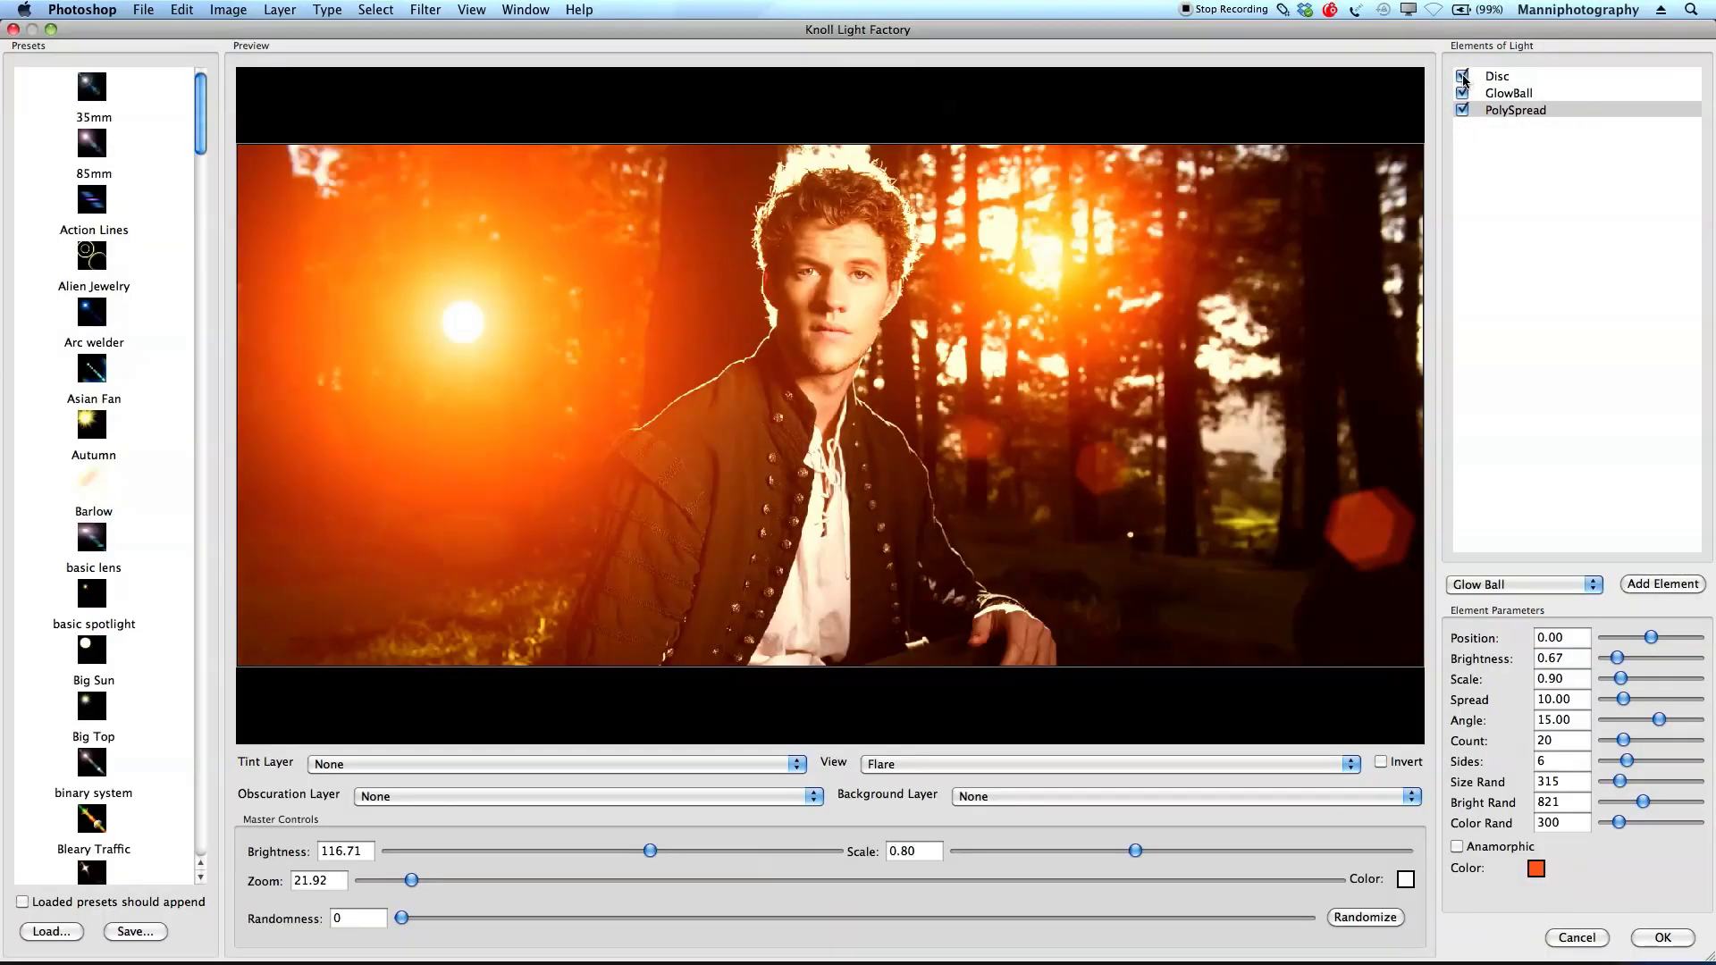
pyautogui.click(1462, 76)
pyautogui.click(1462, 93)
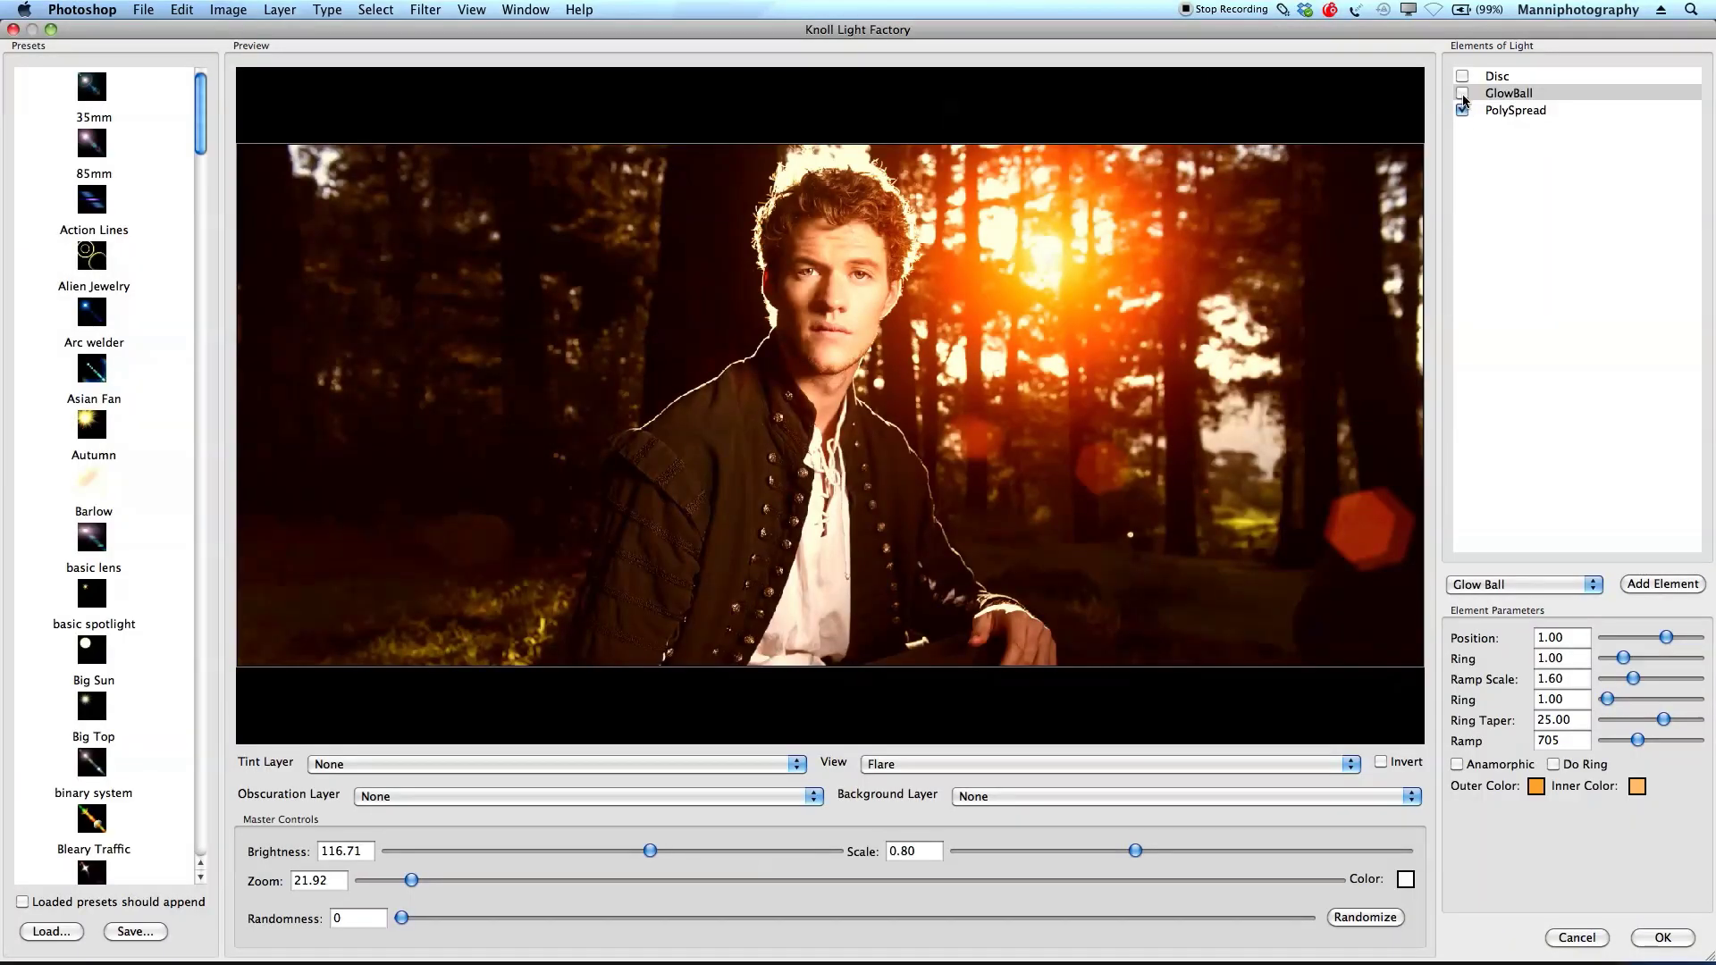
pyautogui.click(1462, 93)
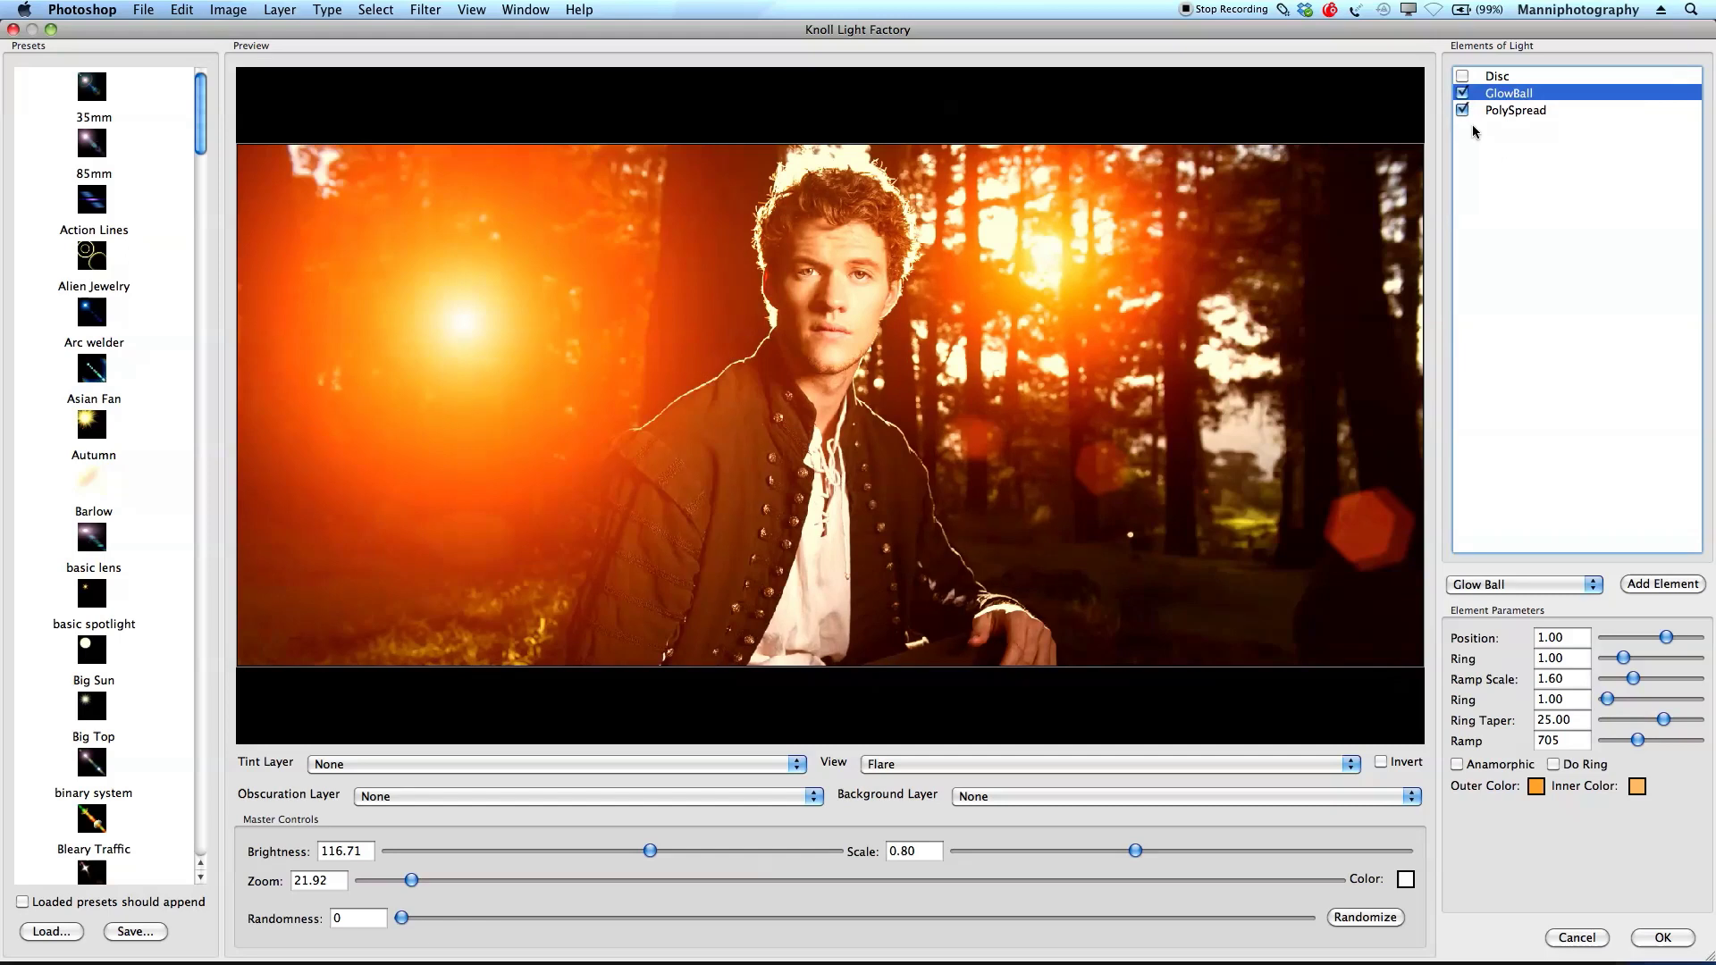
pyautogui.click(1463, 110)
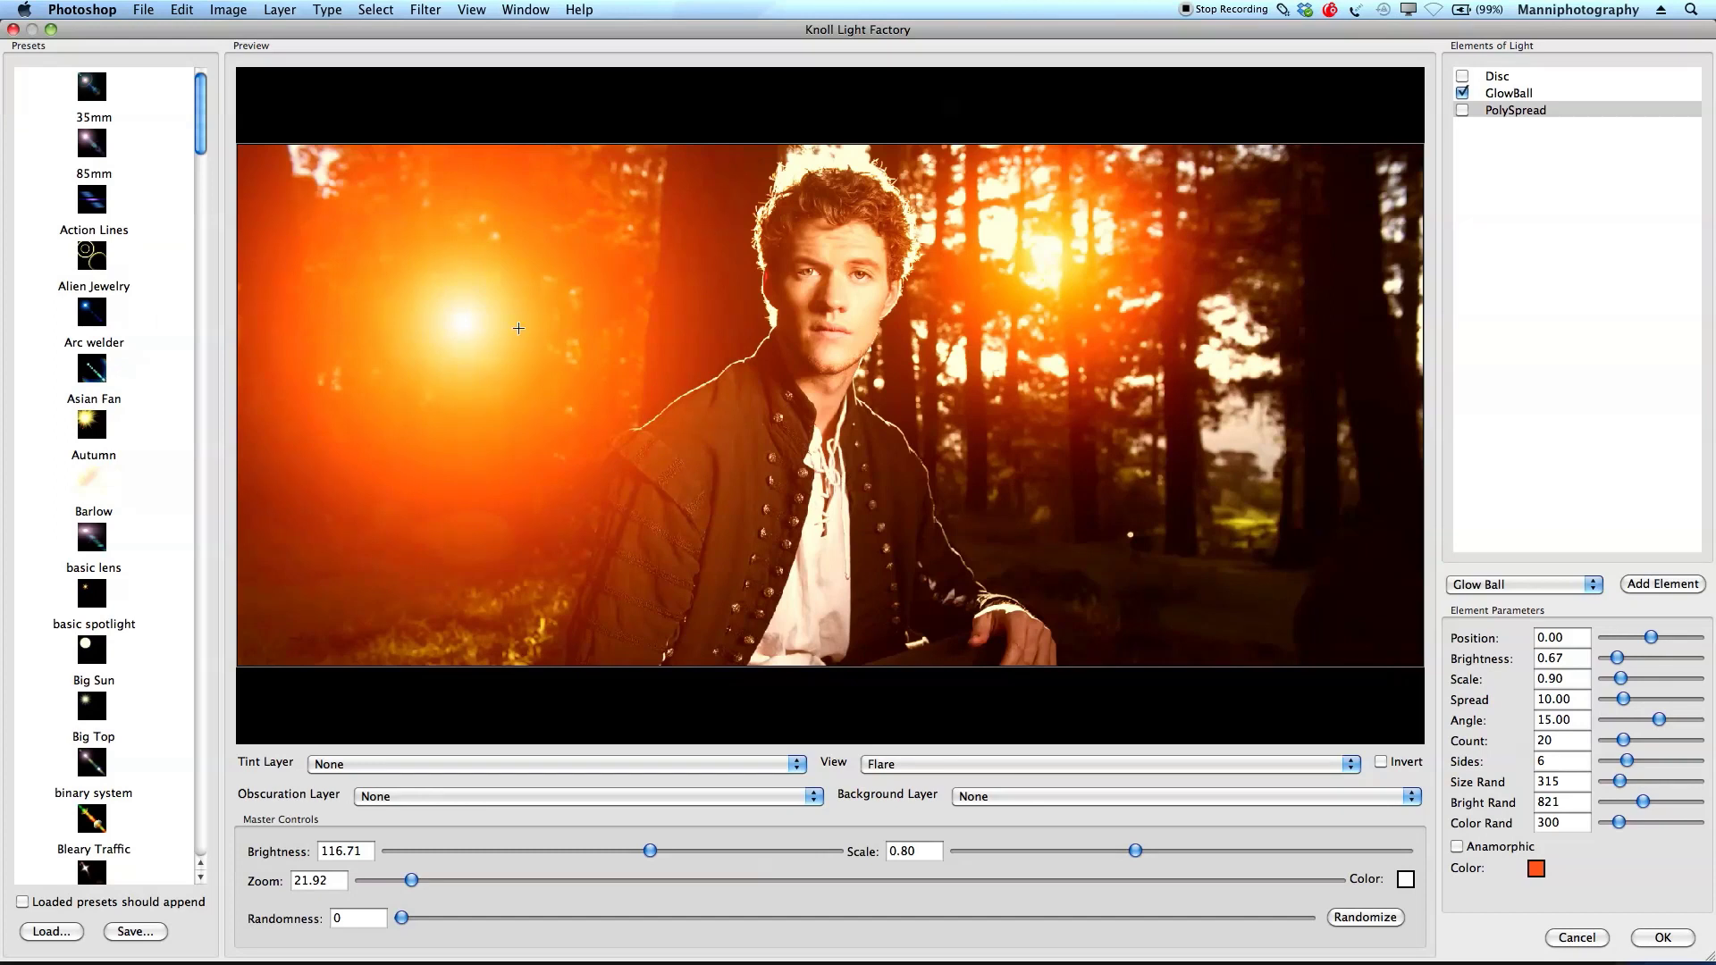
pyautogui.moveTo(518, 328)
pyautogui.mouseDown()
pyautogui.moveTo(593, 337)
pyautogui.moveTo(582, 391)
pyautogui.moveTo(479, 299)
pyautogui.moveTo(489, 339)
pyautogui.moveTo(479, 325)
pyautogui.moveTo(504, 308)
pyautogui.mouseUp()
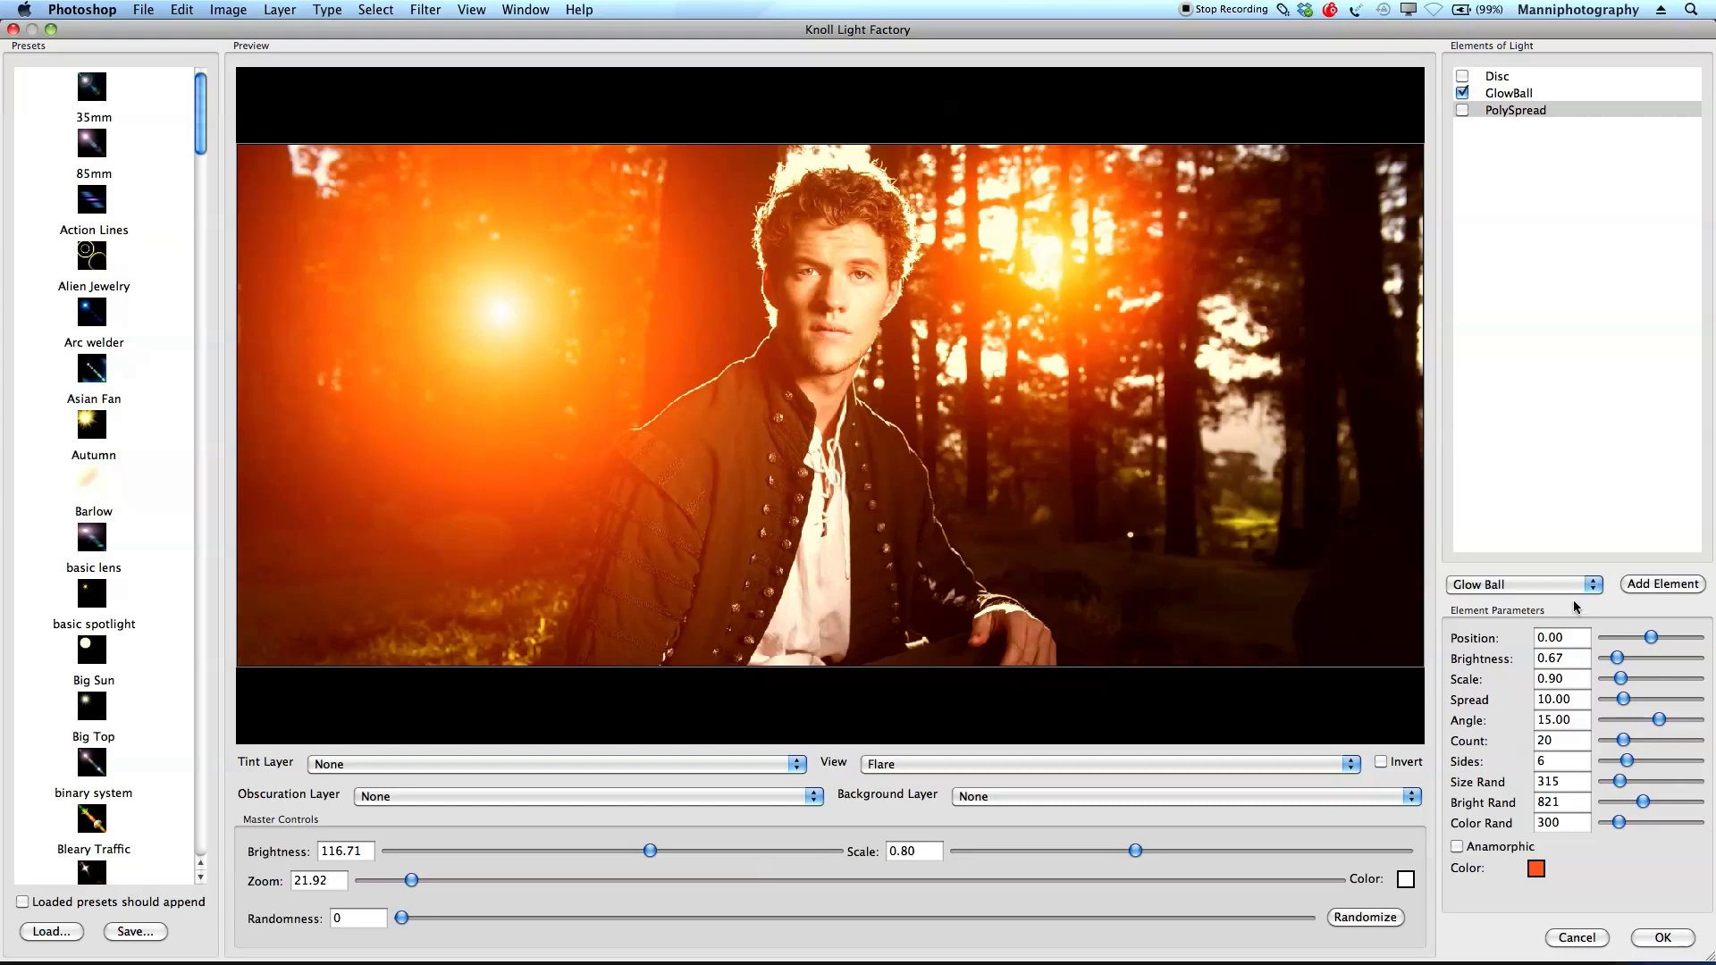
# Step: Isolate the Disc element, set its position to 1.08 and brightness to 1.25, and re-enable GlowBall and PolySpread
pyautogui.click(1462, 93)
pyautogui.click(1462, 76)
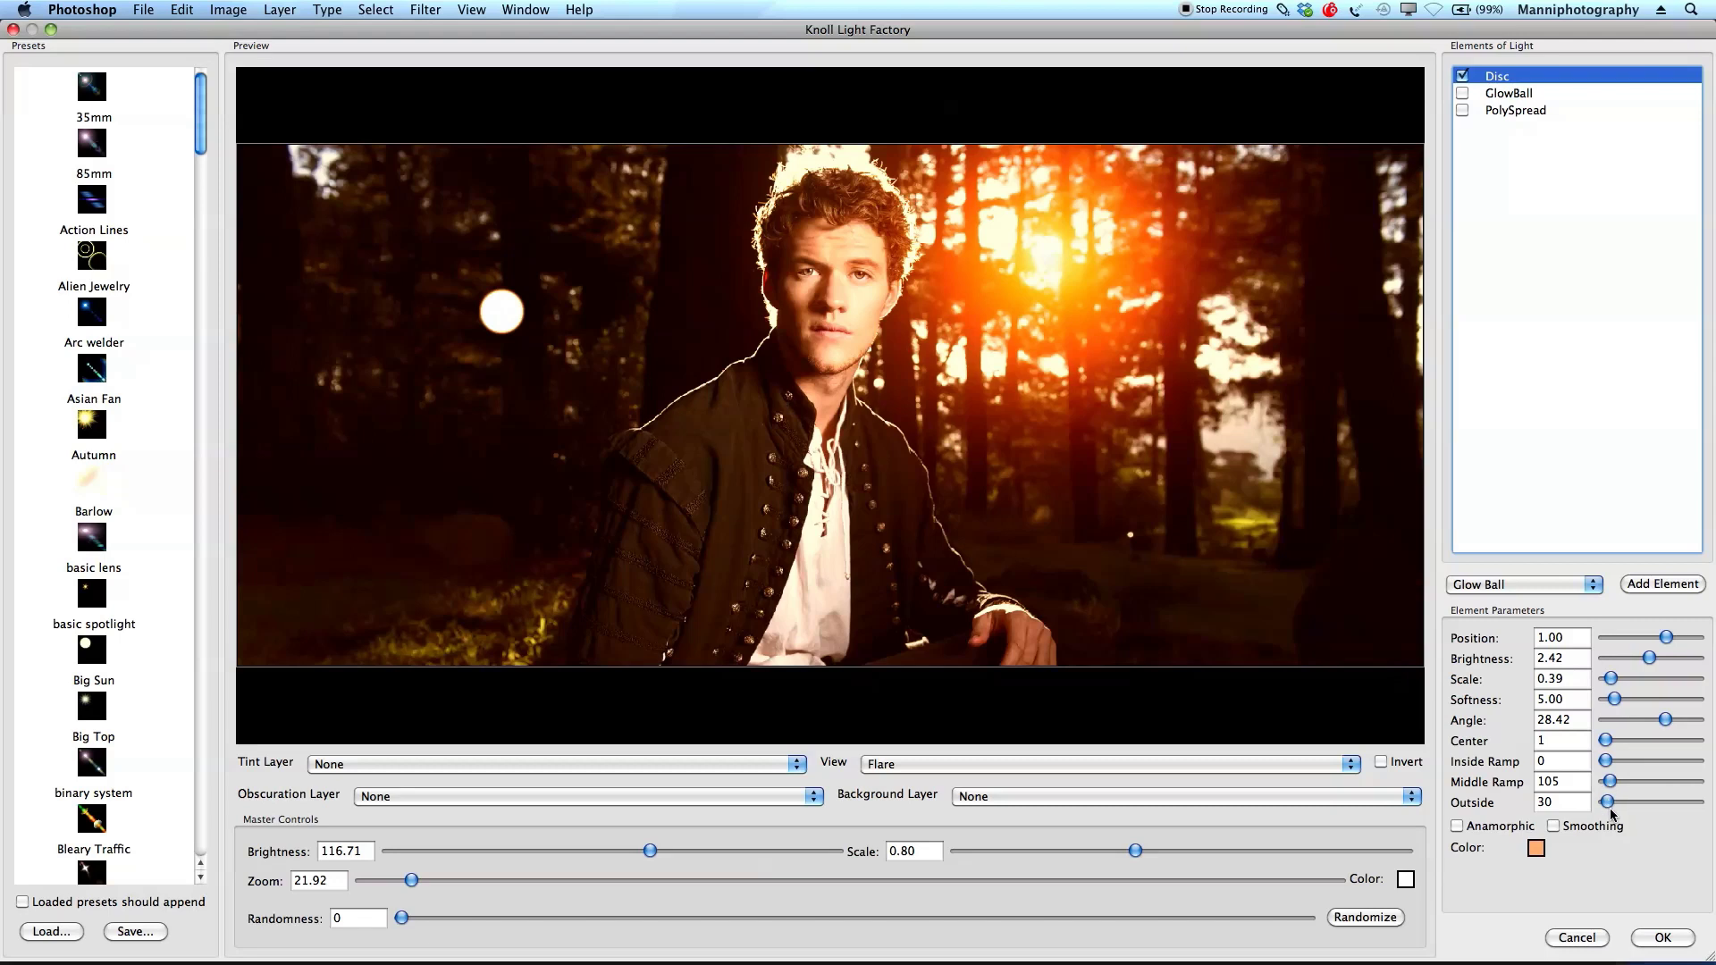
pyautogui.moveTo(1667, 639)
pyautogui.mouseDown()
pyautogui.moveTo(1627, 660)
pyautogui.moveTo(1668, 654)
pyautogui.mouseUp()
pyautogui.click(1462, 93)
pyautogui.click(1462, 110)
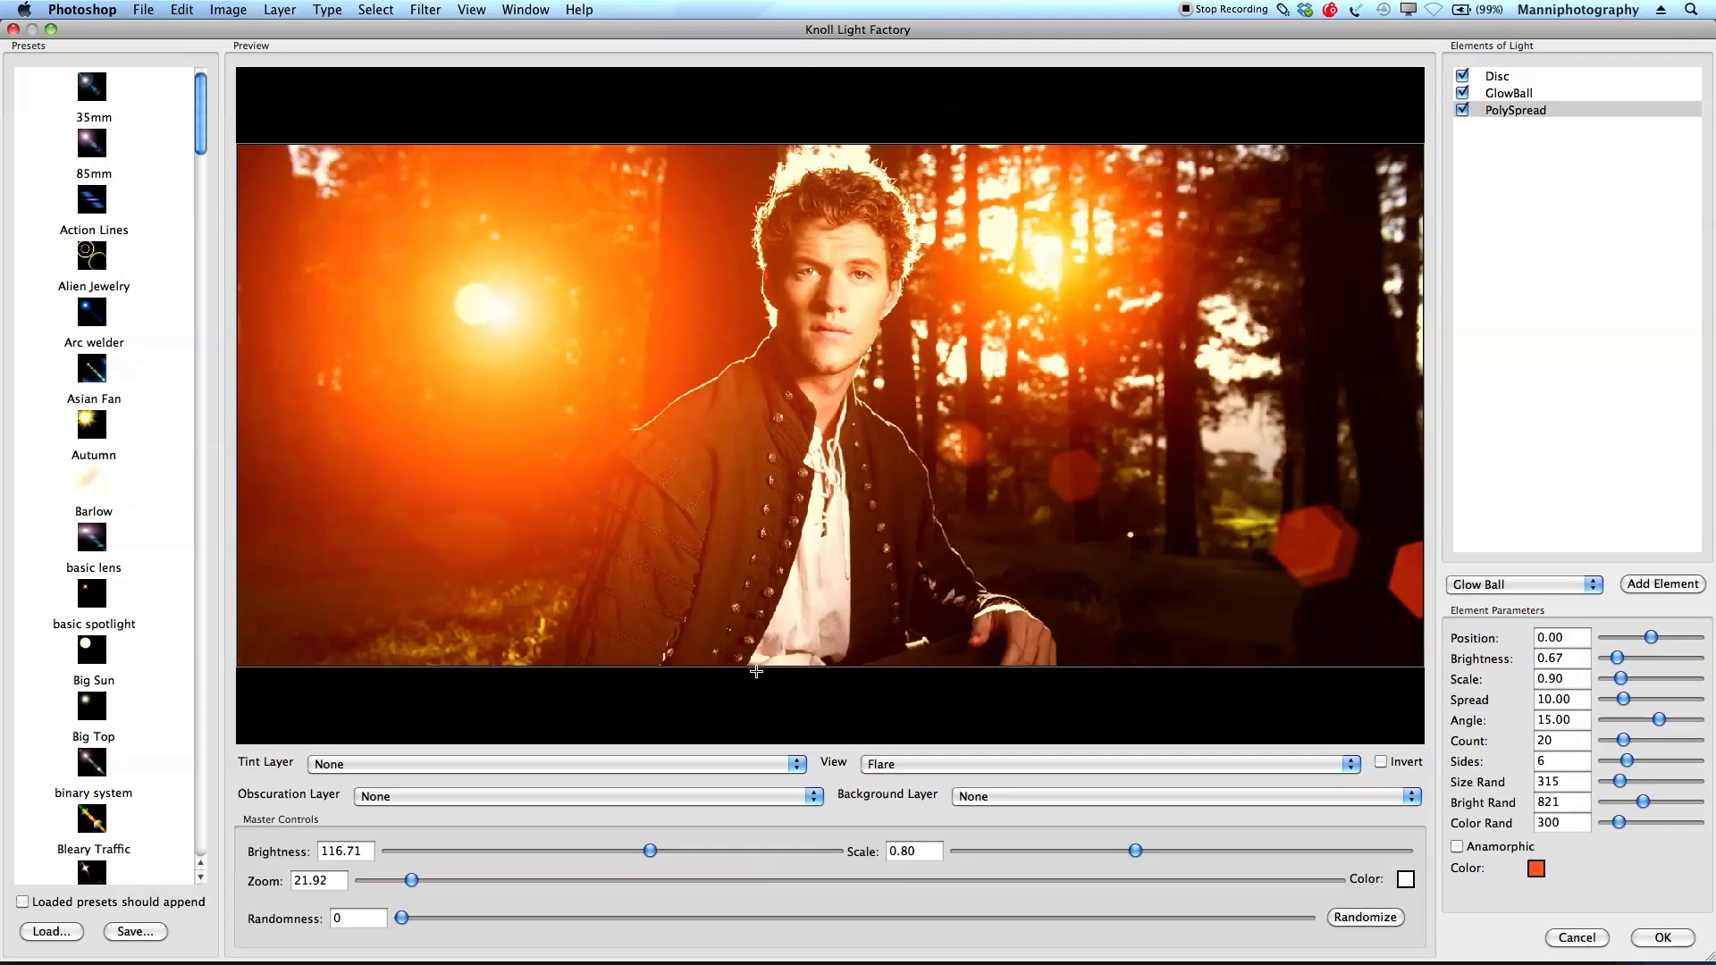
# Step: Lower the flare slightly in the photo, and set the Disc element's position to 1.02 and scale to 0.10
pyautogui.moveTo(479, 309); pyautogui.dragTo(487, 345)
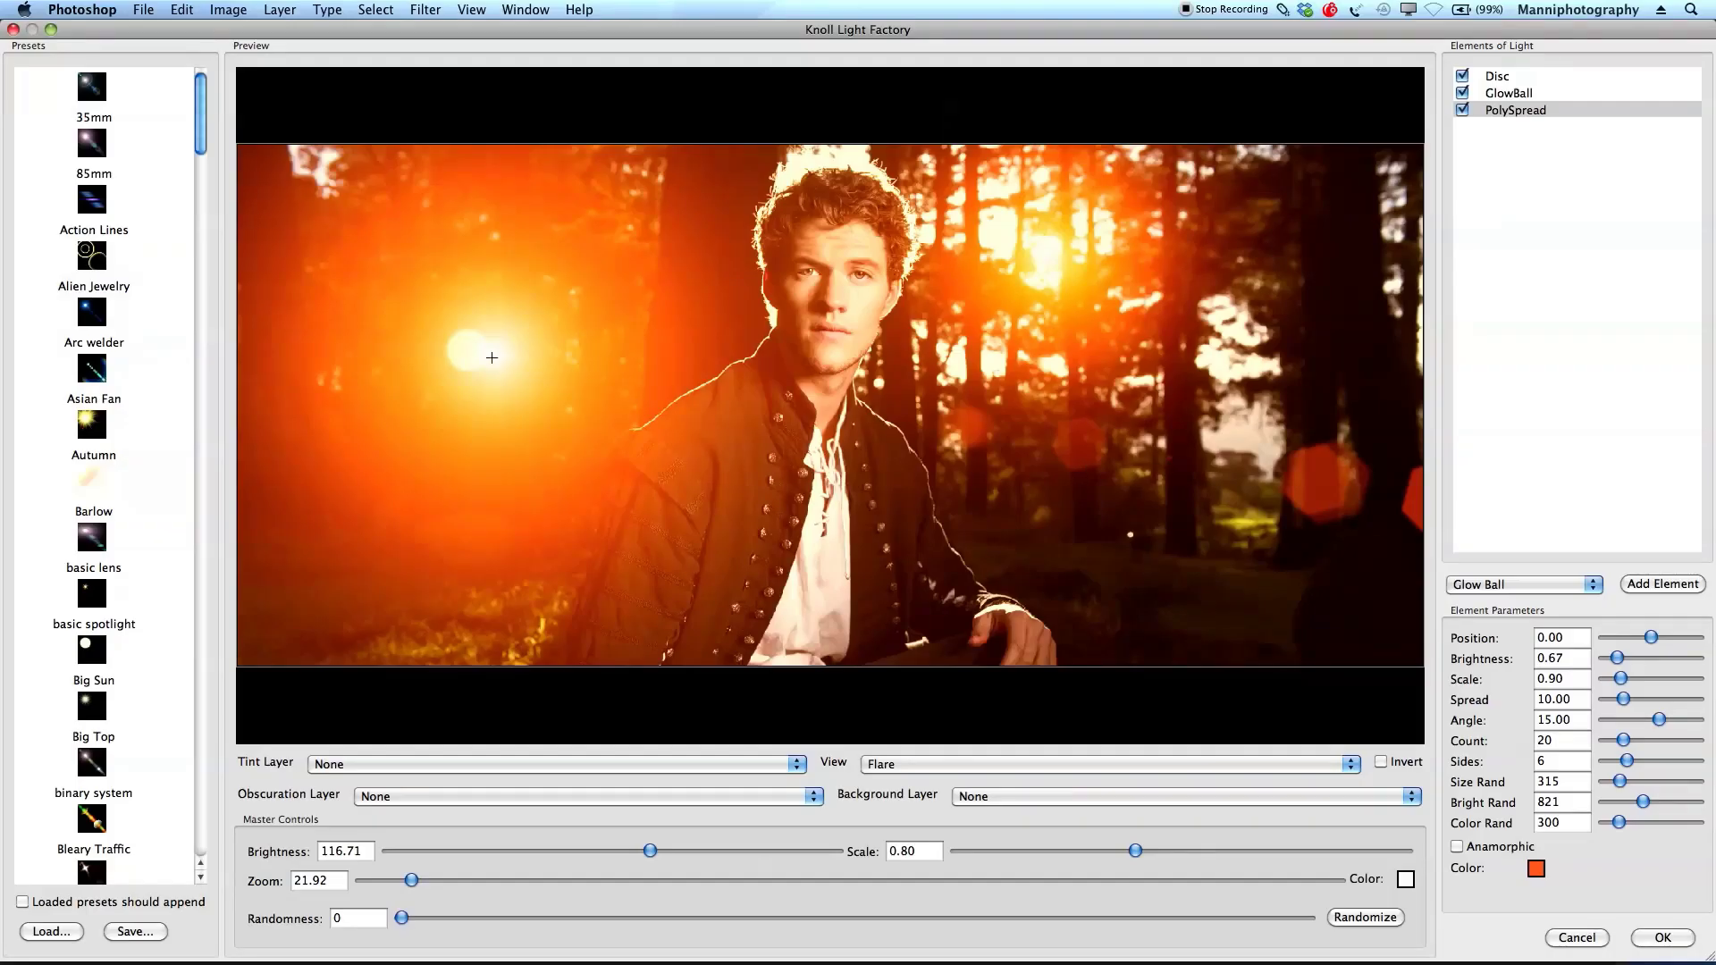
pyautogui.click(1559, 80)
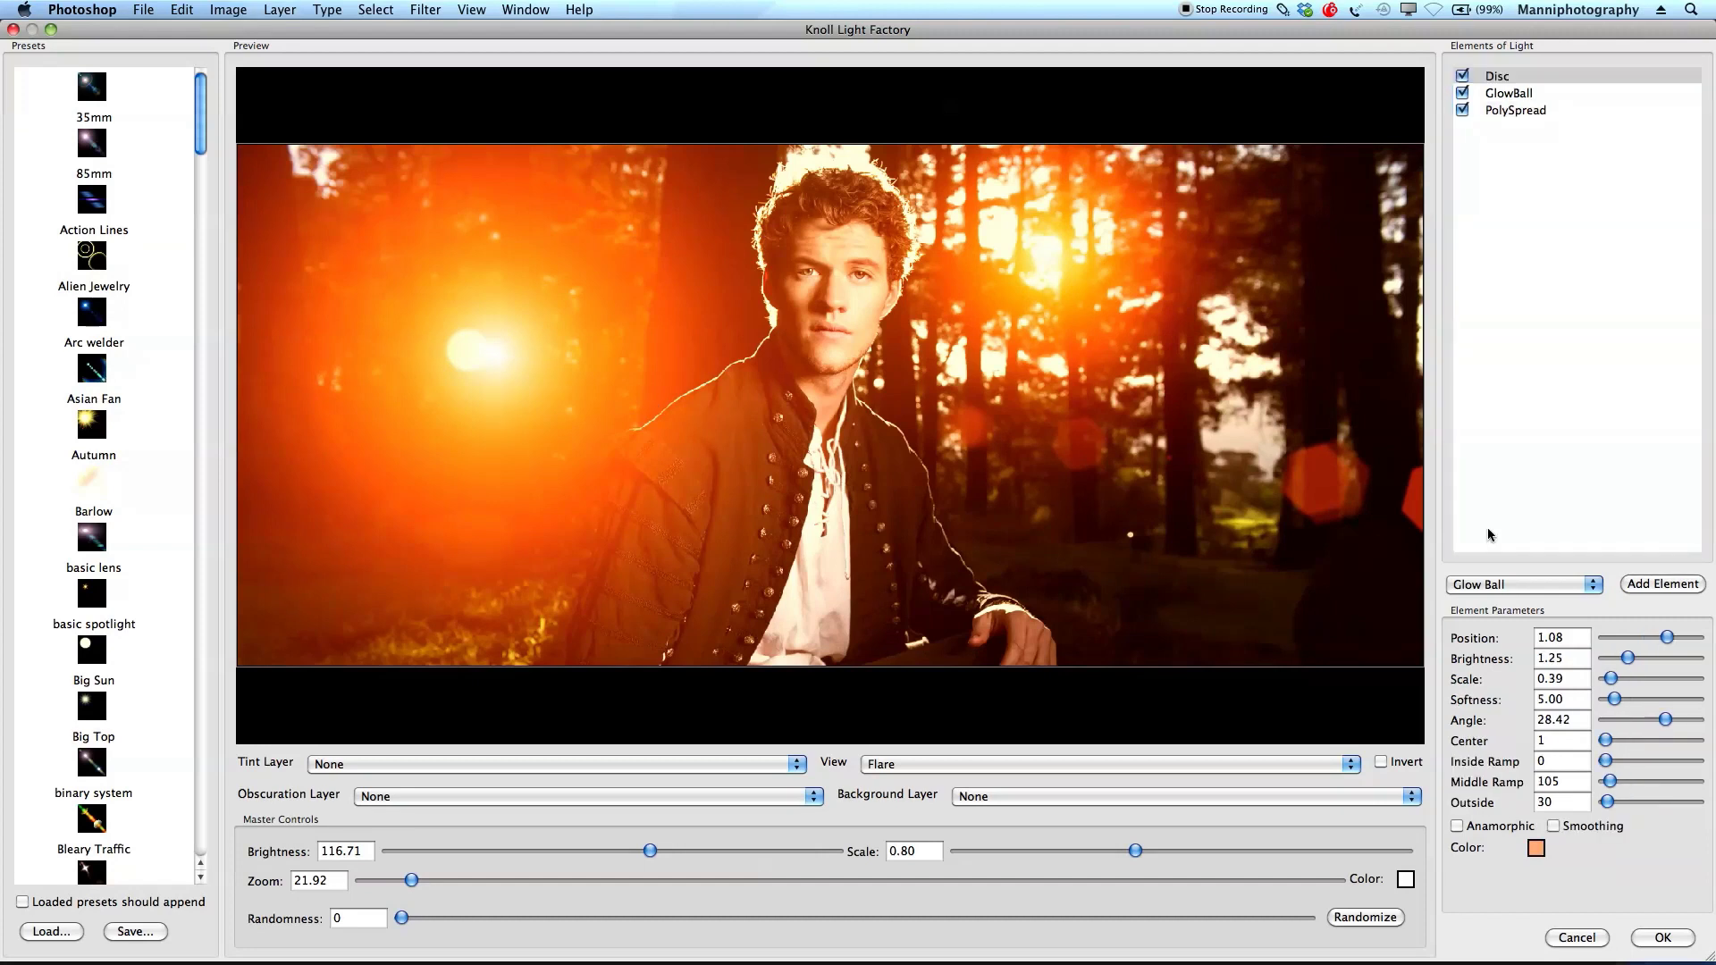
pyautogui.moveTo(1669, 636)
pyautogui.mouseDown()
pyautogui.moveTo(1650, 639)
pyautogui.moveTo(1668, 647)
pyautogui.mouseUp()
pyautogui.moveTo(539, 326); pyautogui.dragTo(489, 353)
pyautogui.moveTo(1613, 681); pyautogui.dragTo(1606, 685)
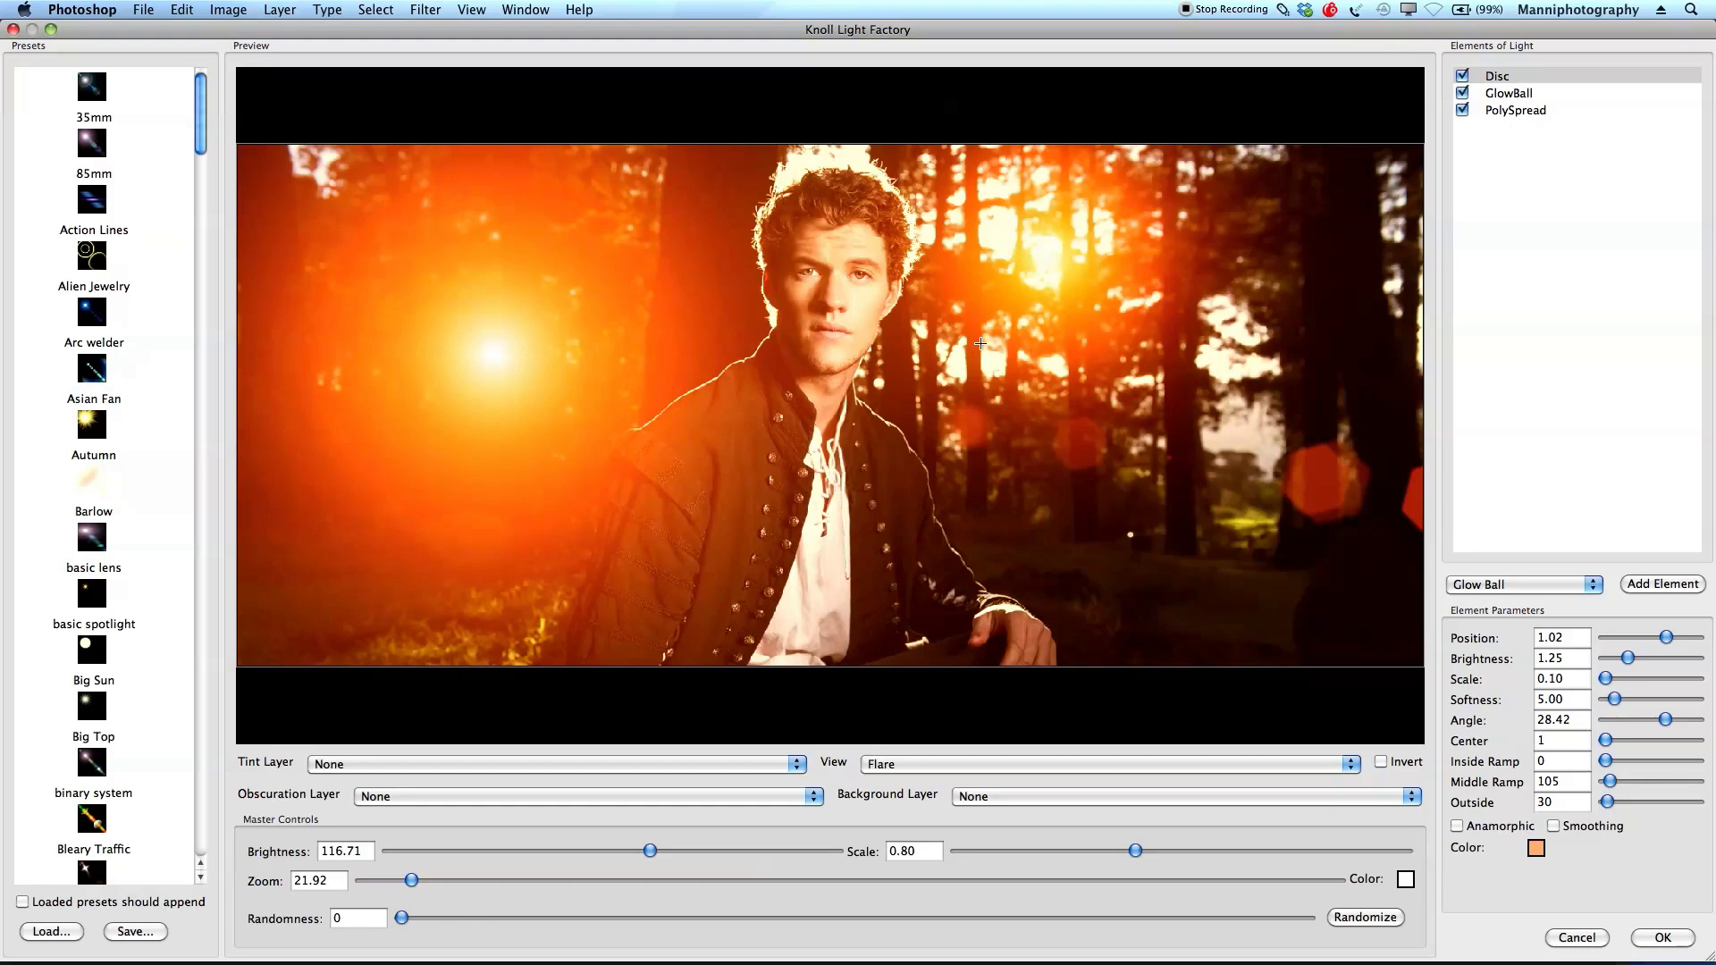
# Step: Move the flare to the bright gap in the trees right of the sun, and compare the photo with all elements off and on
pyautogui.moveTo(980, 343); pyautogui.dragTo(1053, 241)
pyautogui.moveTo(493, 340); pyautogui.dragTo(1214, 328)
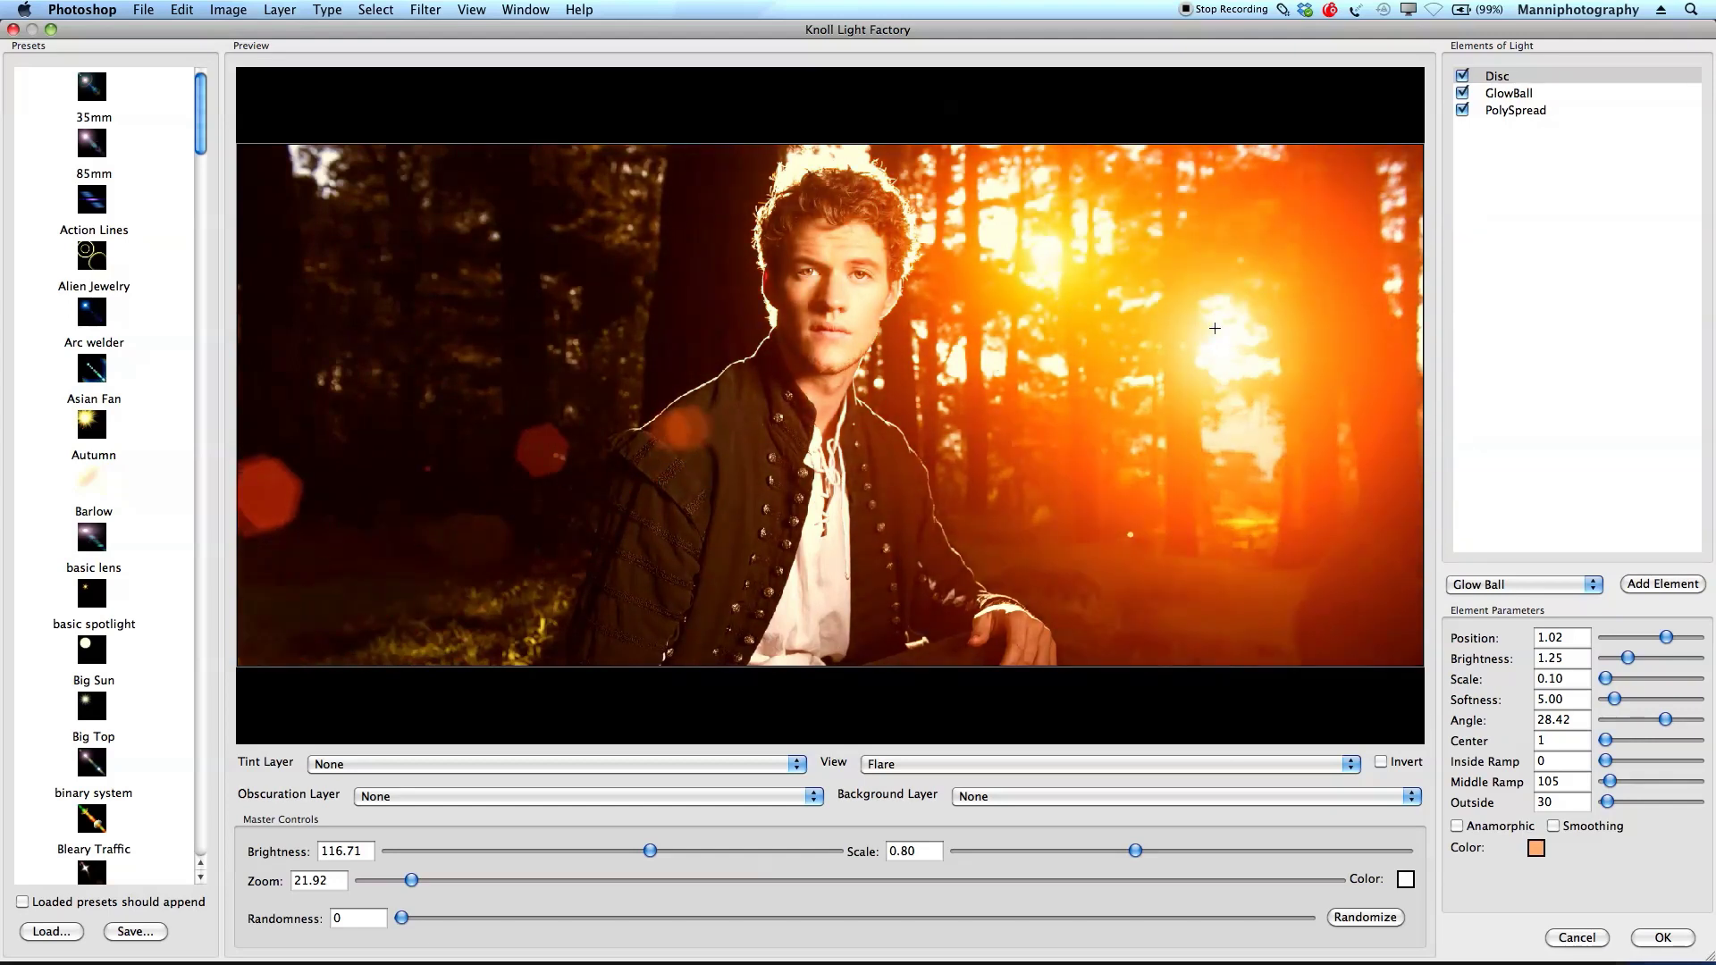
pyautogui.click(1463, 76)
pyautogui.click(1463, 110)
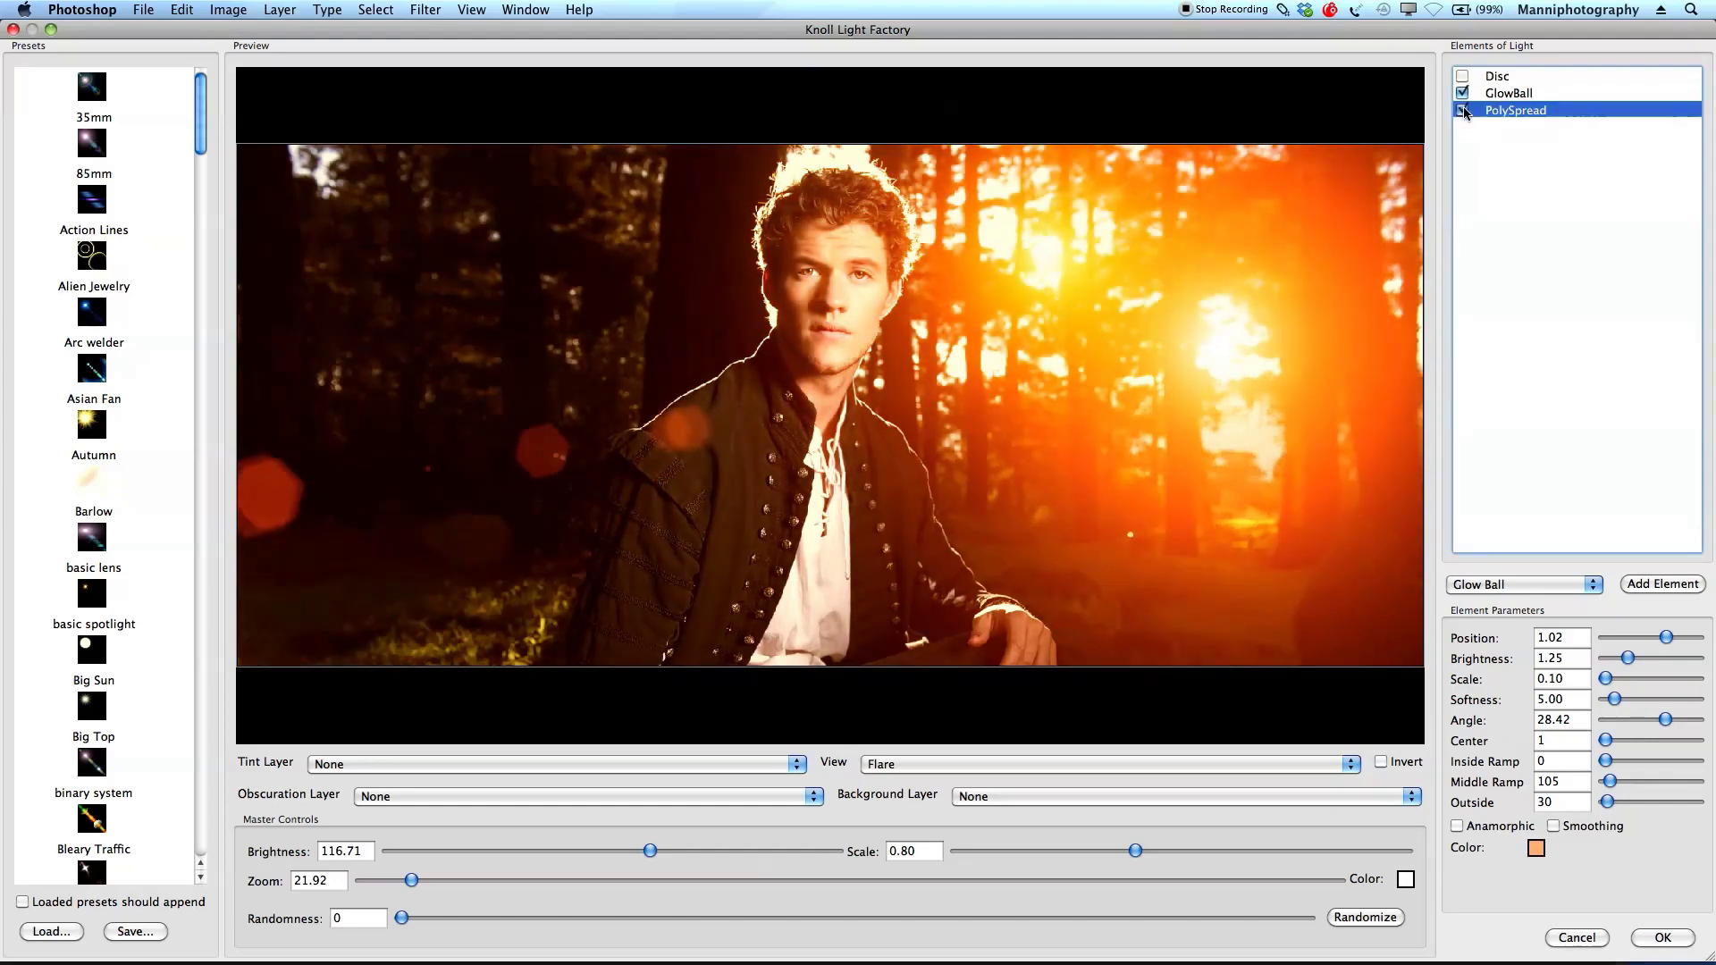
pyautogui.click(1462, 93)
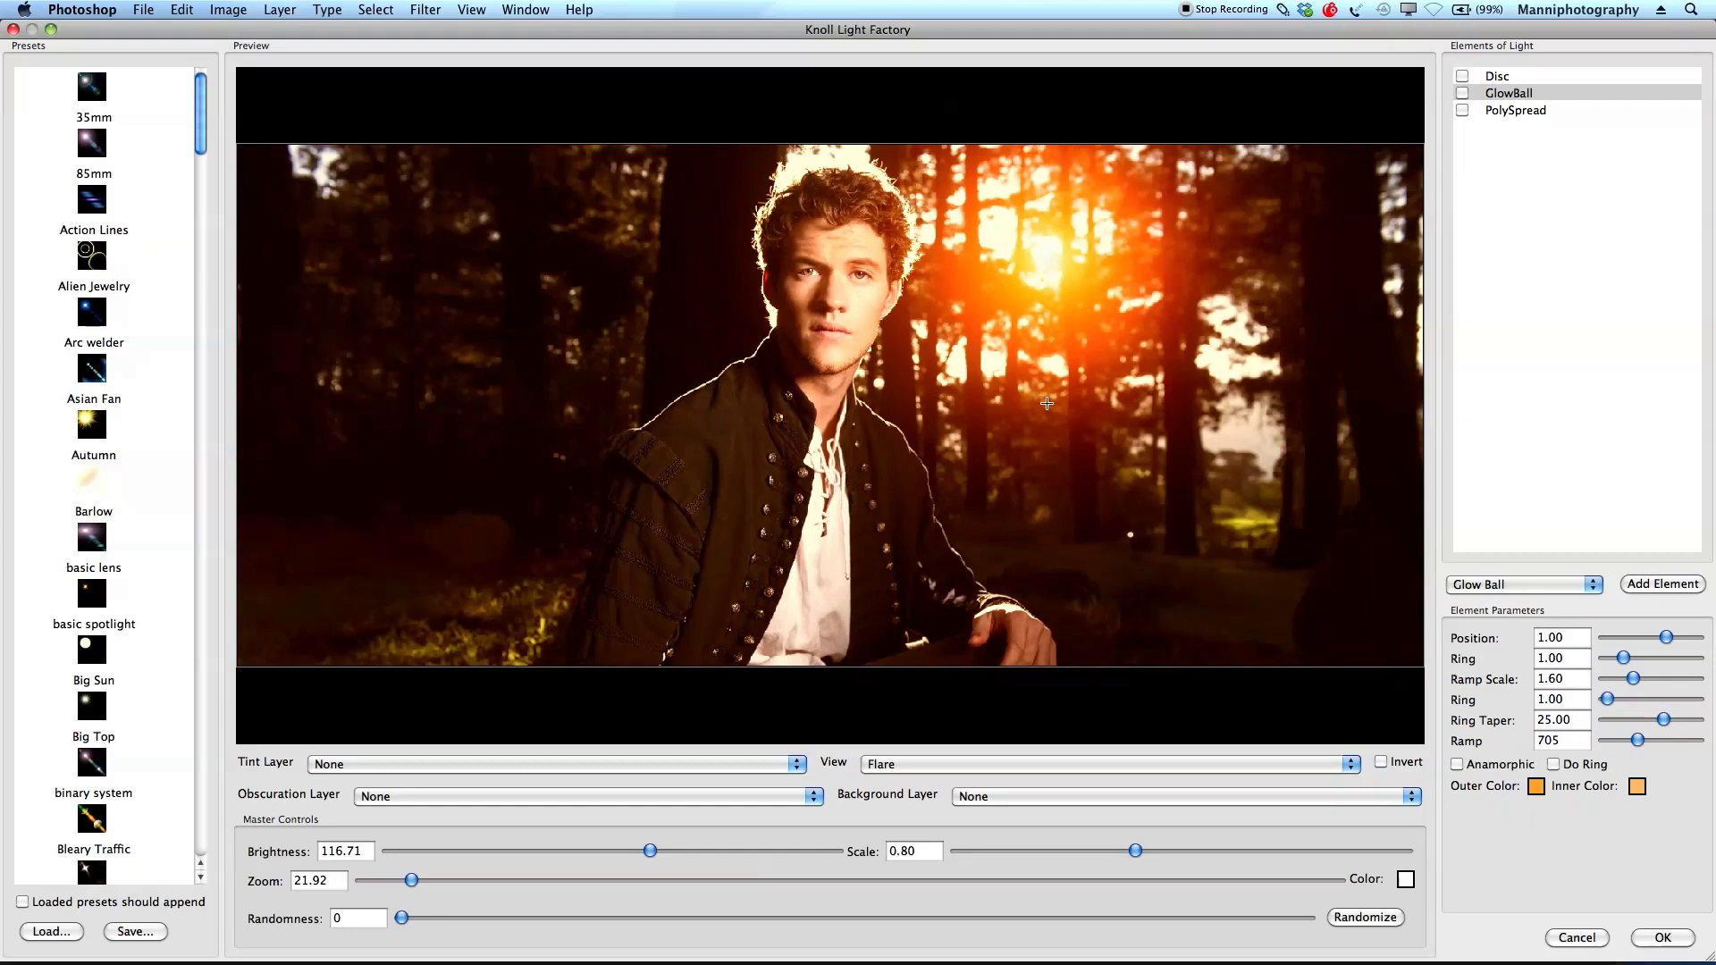
pyautogui.moveTo(613, 435); pyautogui.dragTo(1025, 572)
pyautogui.moveTo(1042, 309)
pyautogui.mouseDown()
pyautogui.moveTo(996, 299)
pyautogui.moveTo(1030, 273)
pyautogui.moveTo(1032, 293)
pyautogui.mouseUp()
pyautogui.moveTo(1001, 331); pyautogui.dragTo(1079, 271)
pyautogui.click(1463, 77)
pyautogui.click(1462, 92)
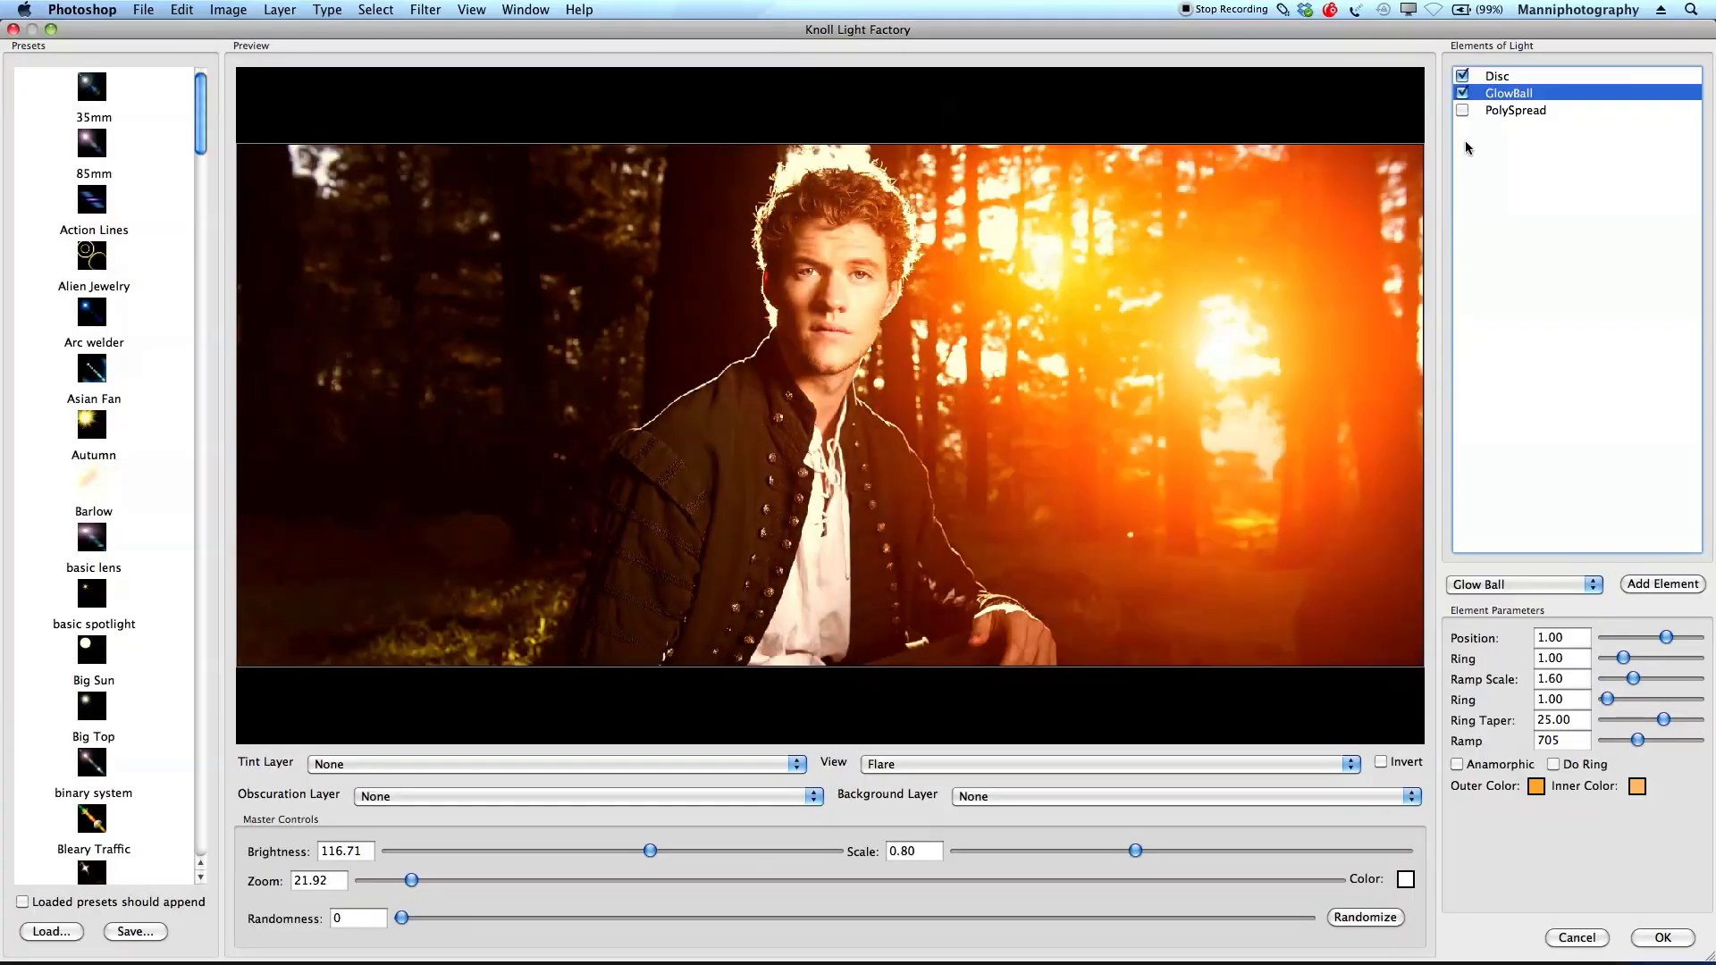
pyautogui.click(1463, 114)
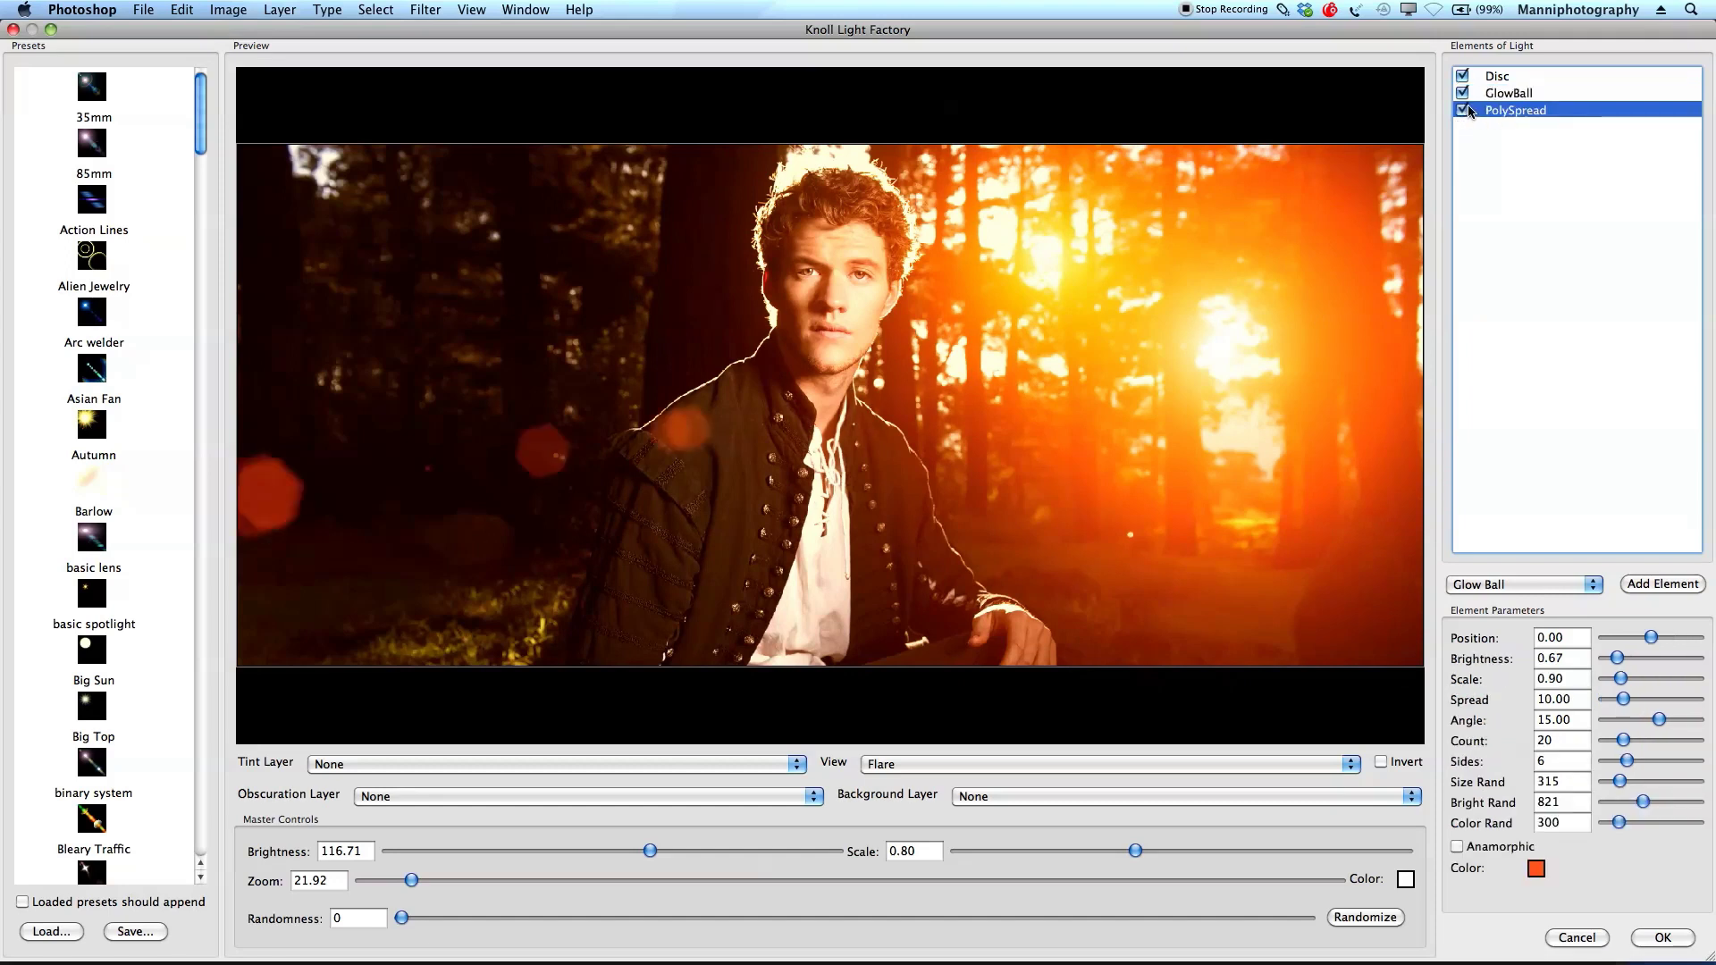
# Step: Place the flare over the photo's real sun with PolySpread disabled, and set the master brightness to 79.80
pyautogui.moveTo(1281, 398); pyautogui.dragTo(1045, 264)
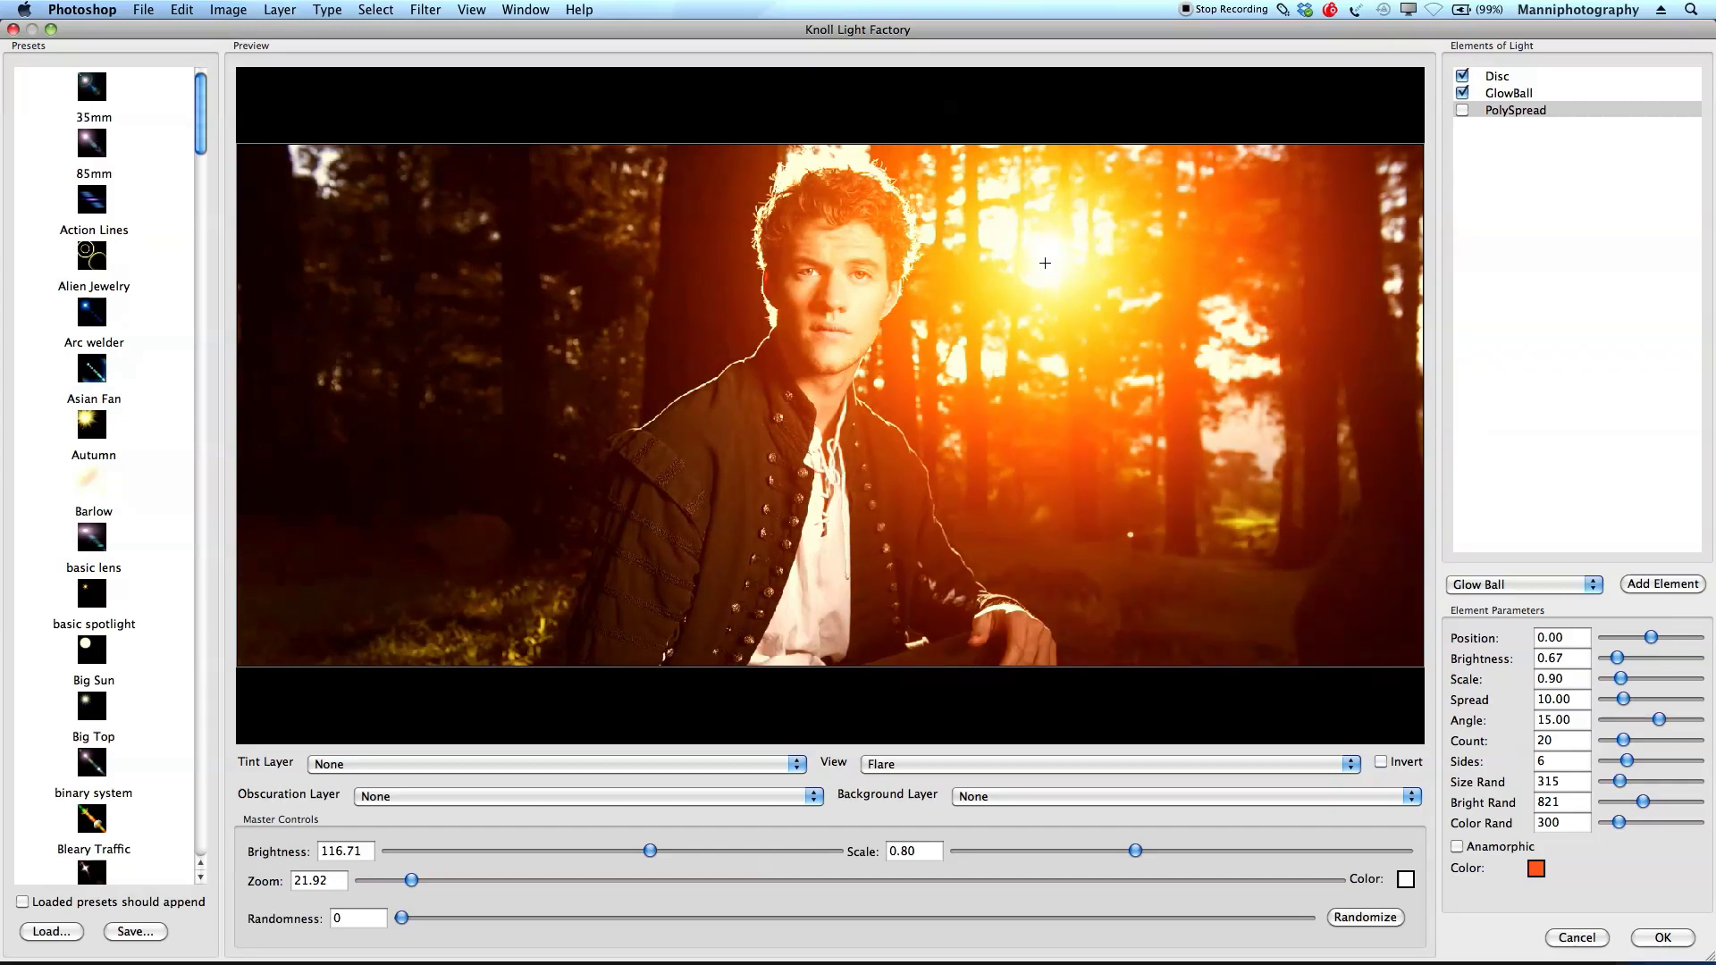
pyautogui.moveTo(645, 847); pyautogui.dragTo(567, 851)
pyautogui.moveTo(1051, 260)
pyautogui.mouseDown()
pyautogui.moveTo(1035, 306)
pyautogui.moveTo(1086, 384)
pyautogui.moveTo(1098, 307)
pyautogui.moveTo(1037, 281)
pyautogui.mouseUp()
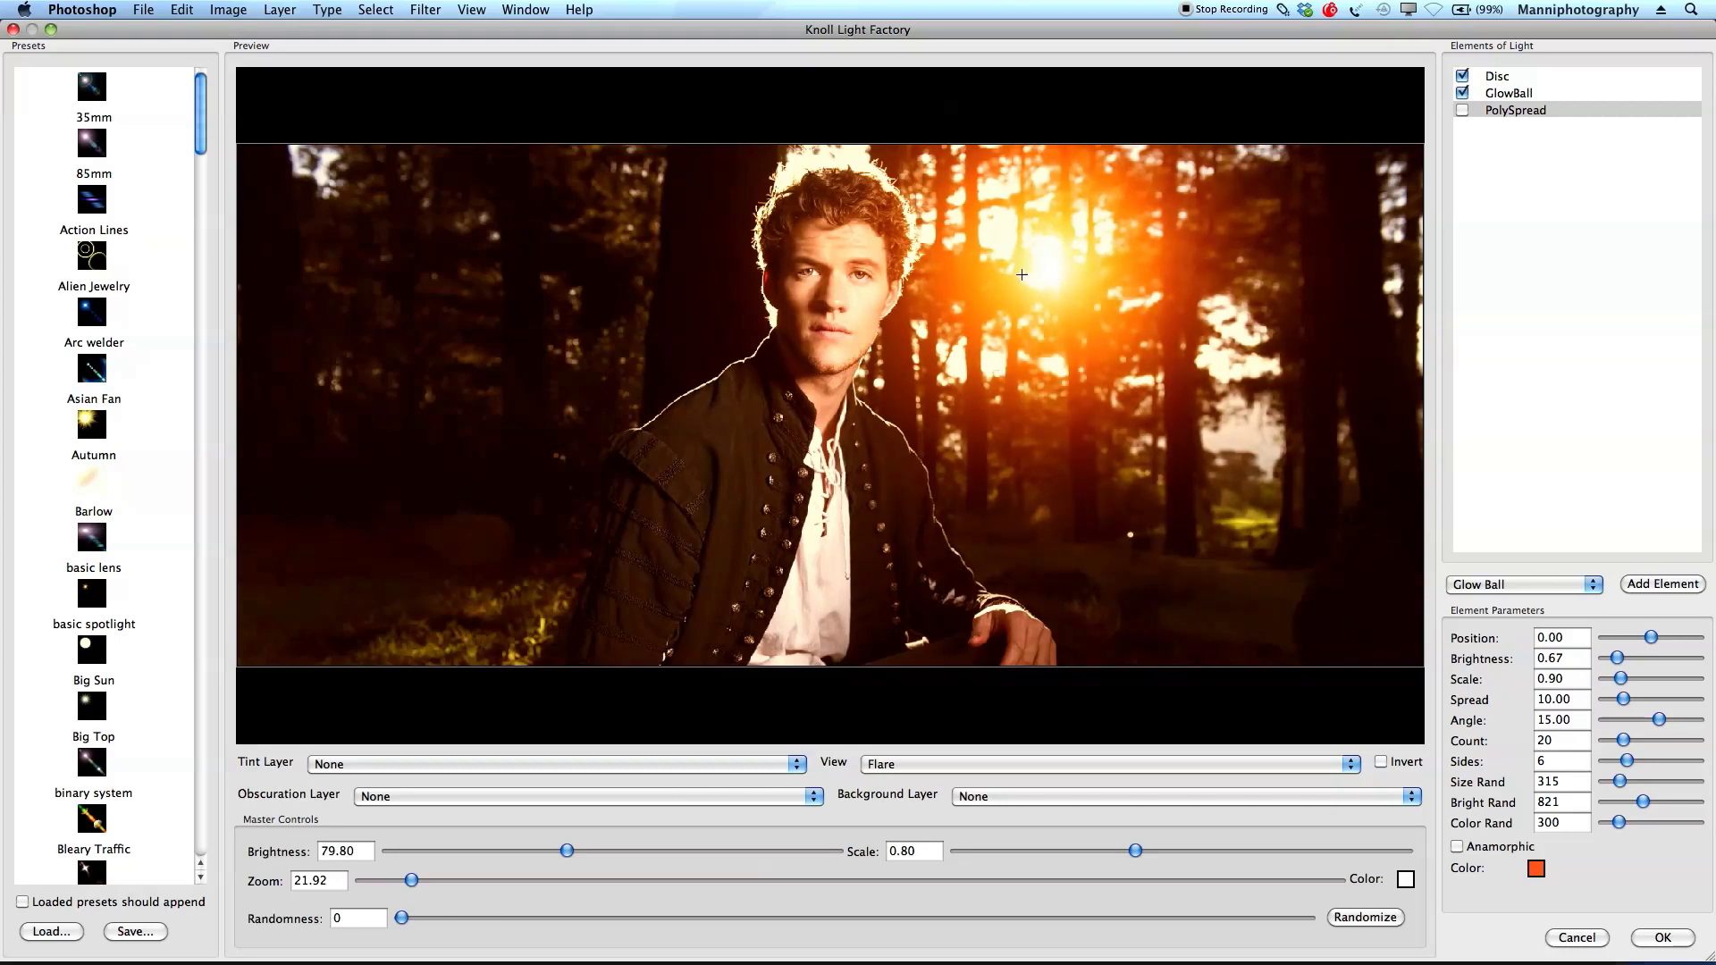
# Step: Move the flare to the bright gap at the photo's upper-left corner and set the master brightness to 107.00
pyautogui.moveTo(1038, 271); pyautogui.dragTo(350, 184)
pyautogui.moveTo(570, 850); pyautogui.dragTo(637, 856)
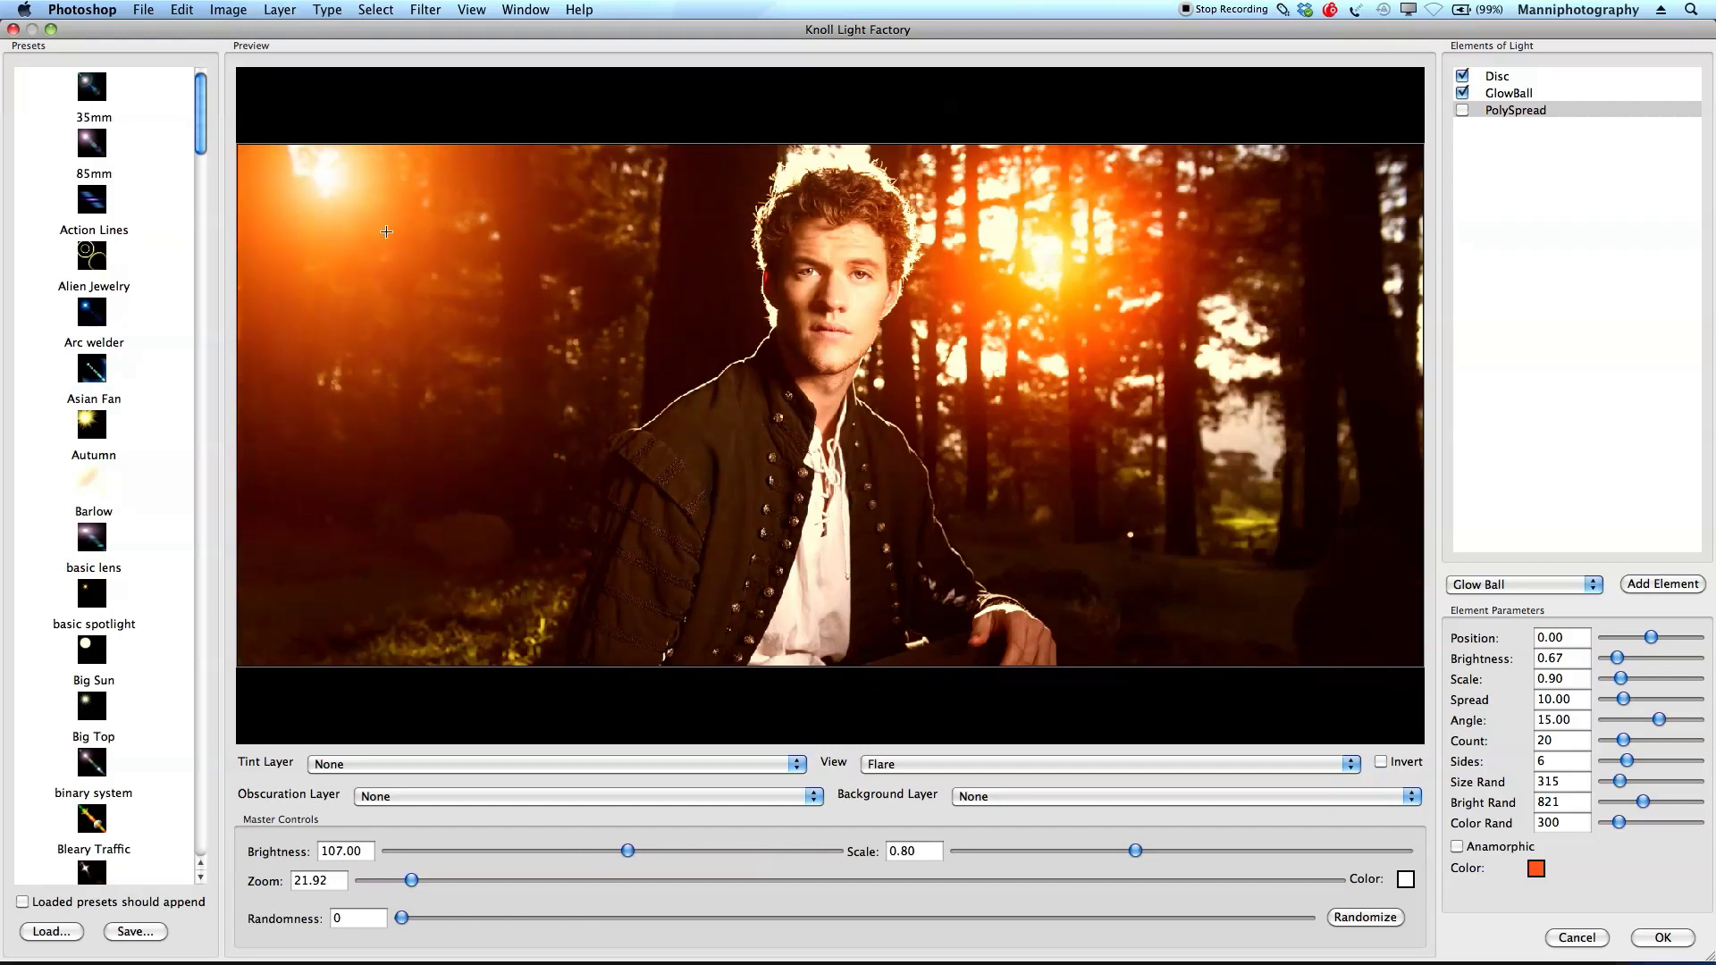
pyautogui.moveTo(517, 221); pyautogui.dragTo(433, 280)
# Step: Reposition the flare between the trees left of the man and set the master brightness to 114.60
pyautogui.moveTo(392, 252); pyautogui.dragTo(547, 295)
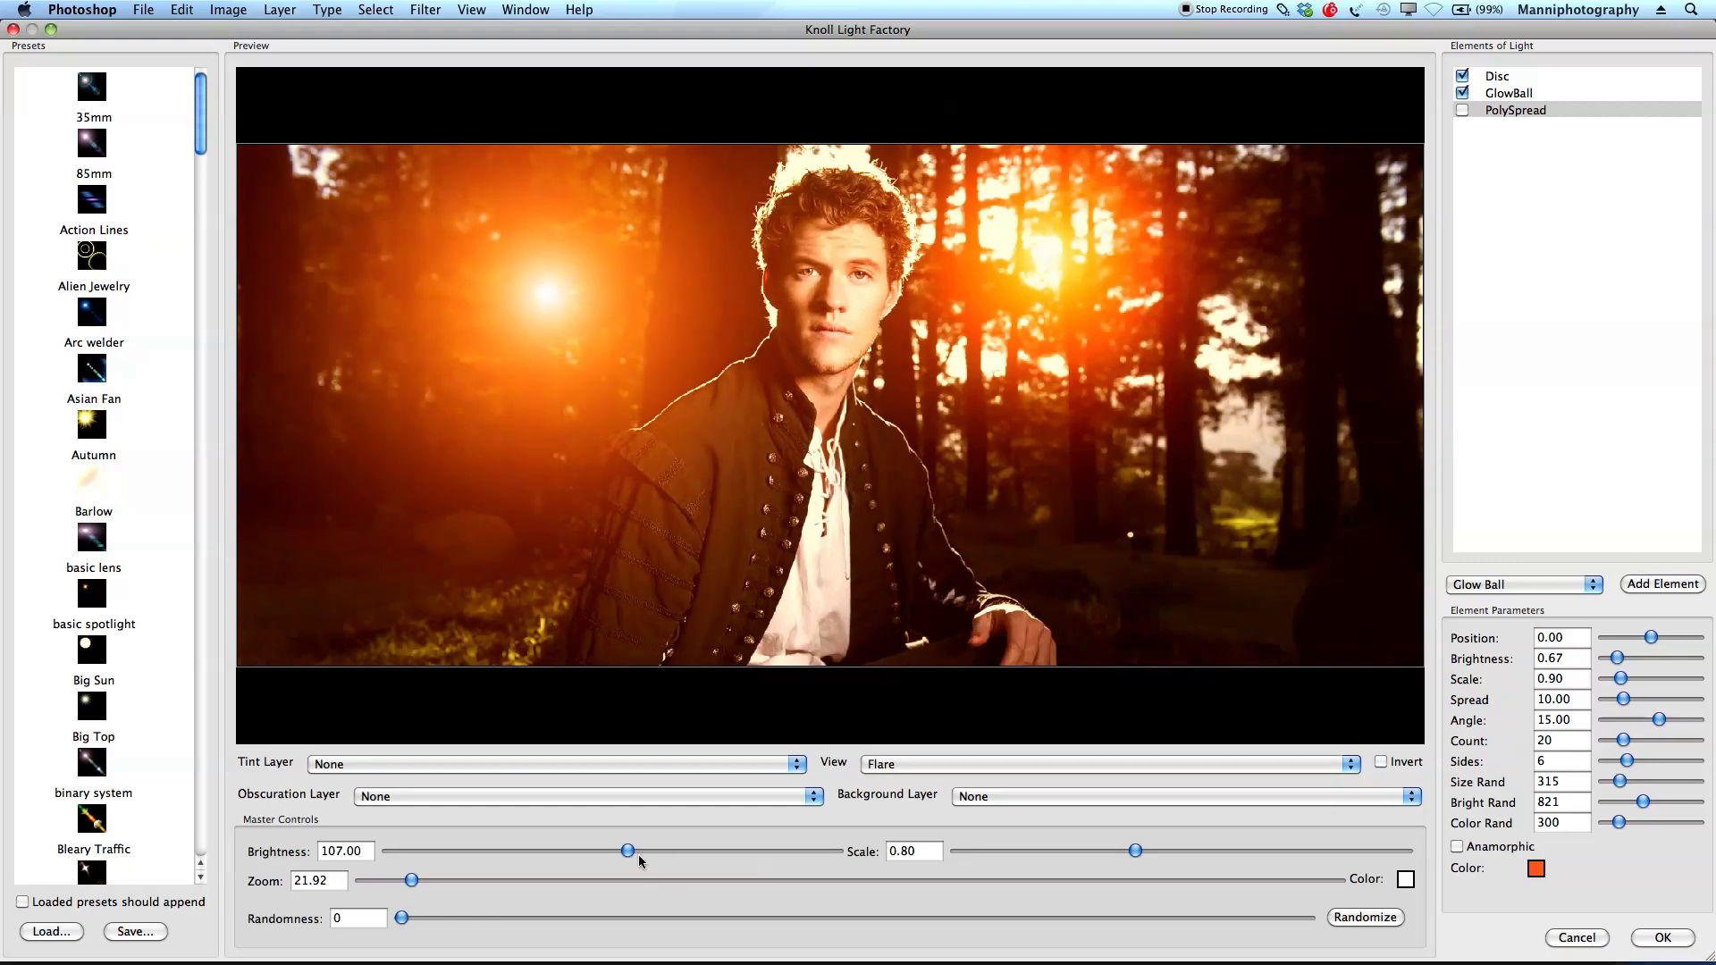
pyautogui.moveTo(629, 851); pyautogui.dragTo(645, 851)
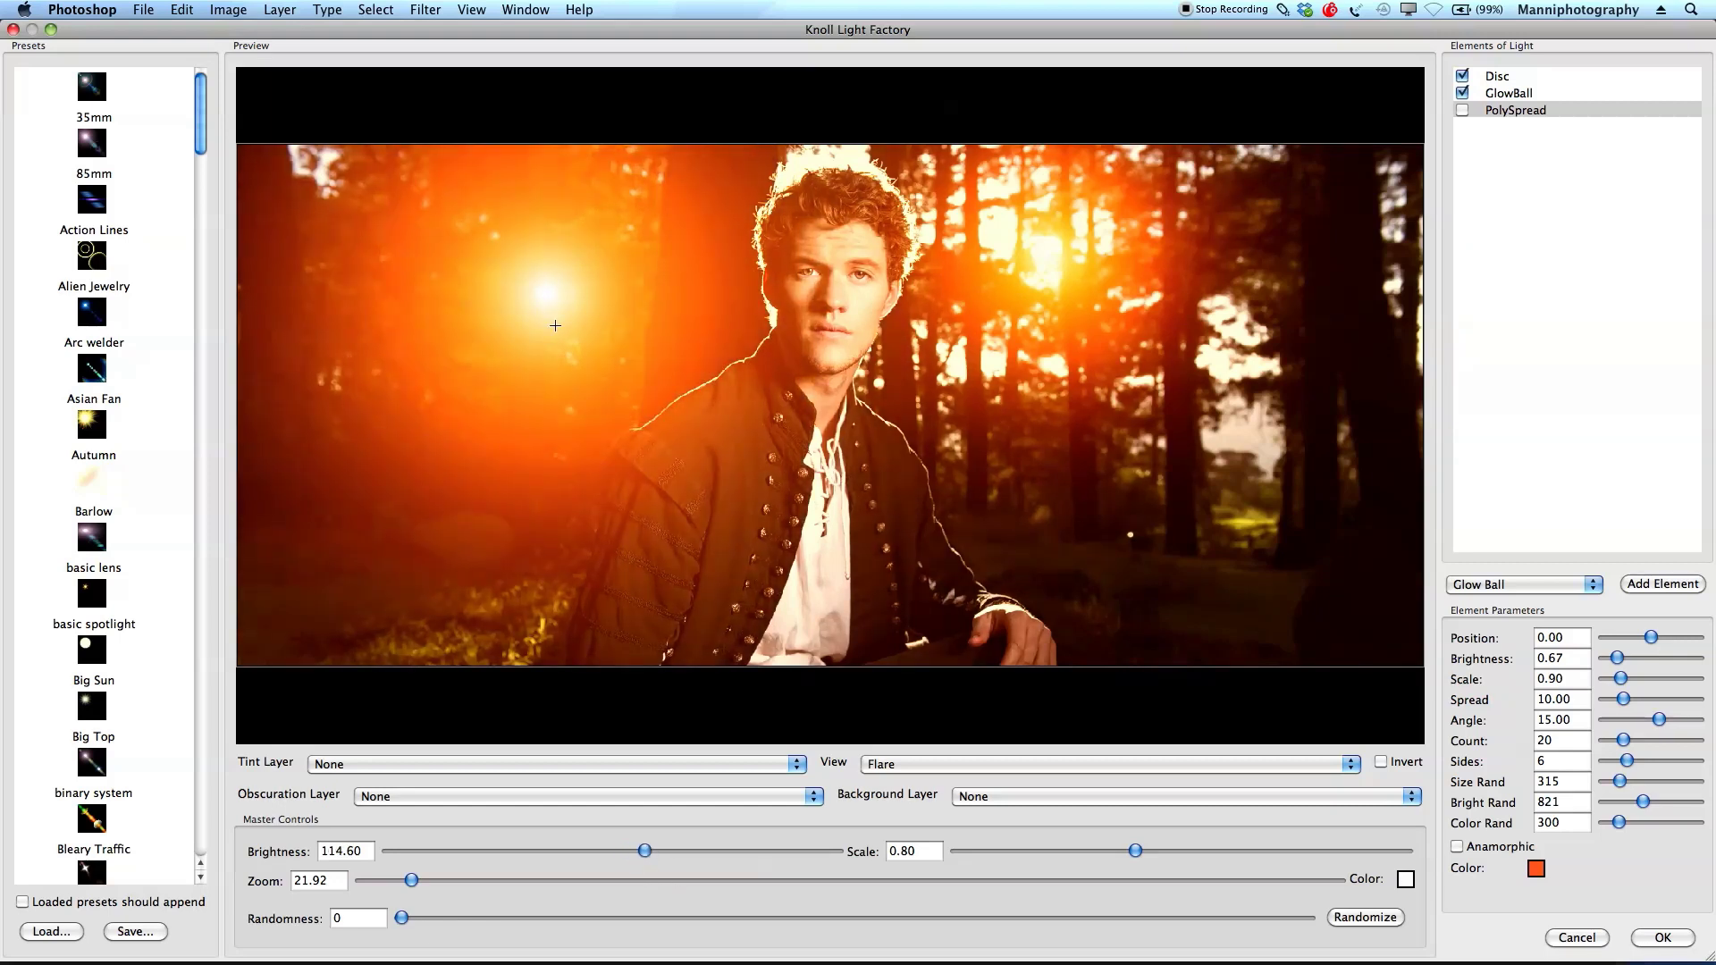
pyautogui.moveTo(510, 287); pyautogui.dragTo(498, 282)
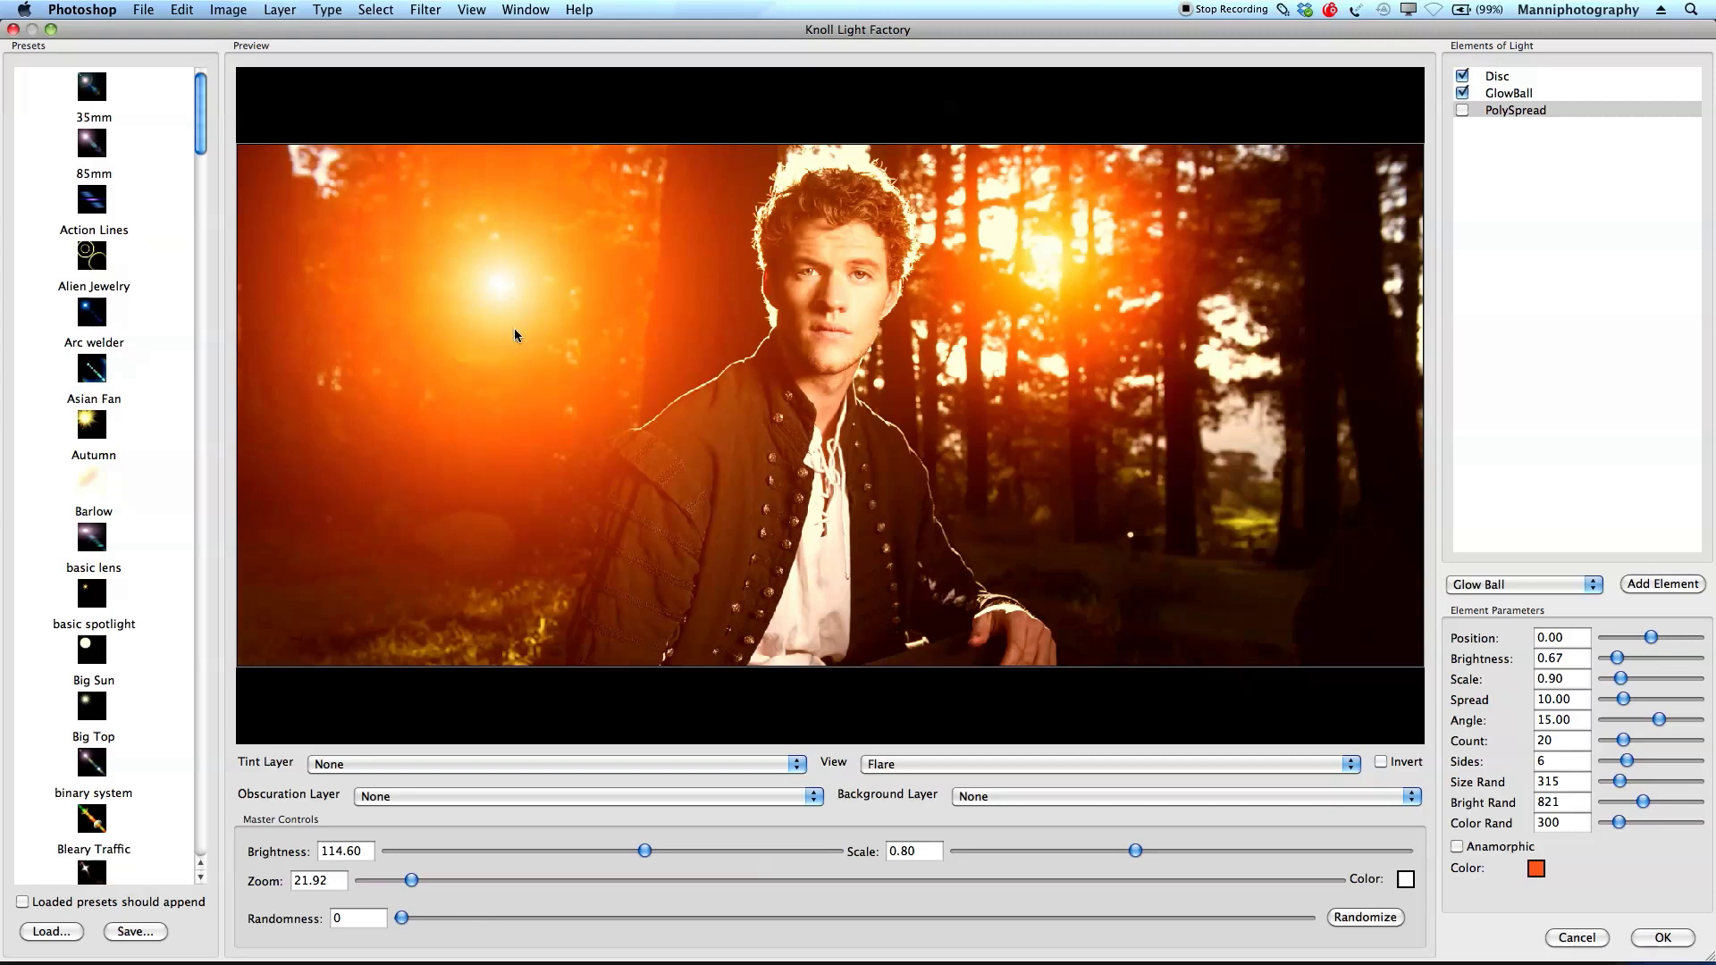
pyautogui.moveTo(442, 258); pyautogui.dragTo(478, 280)
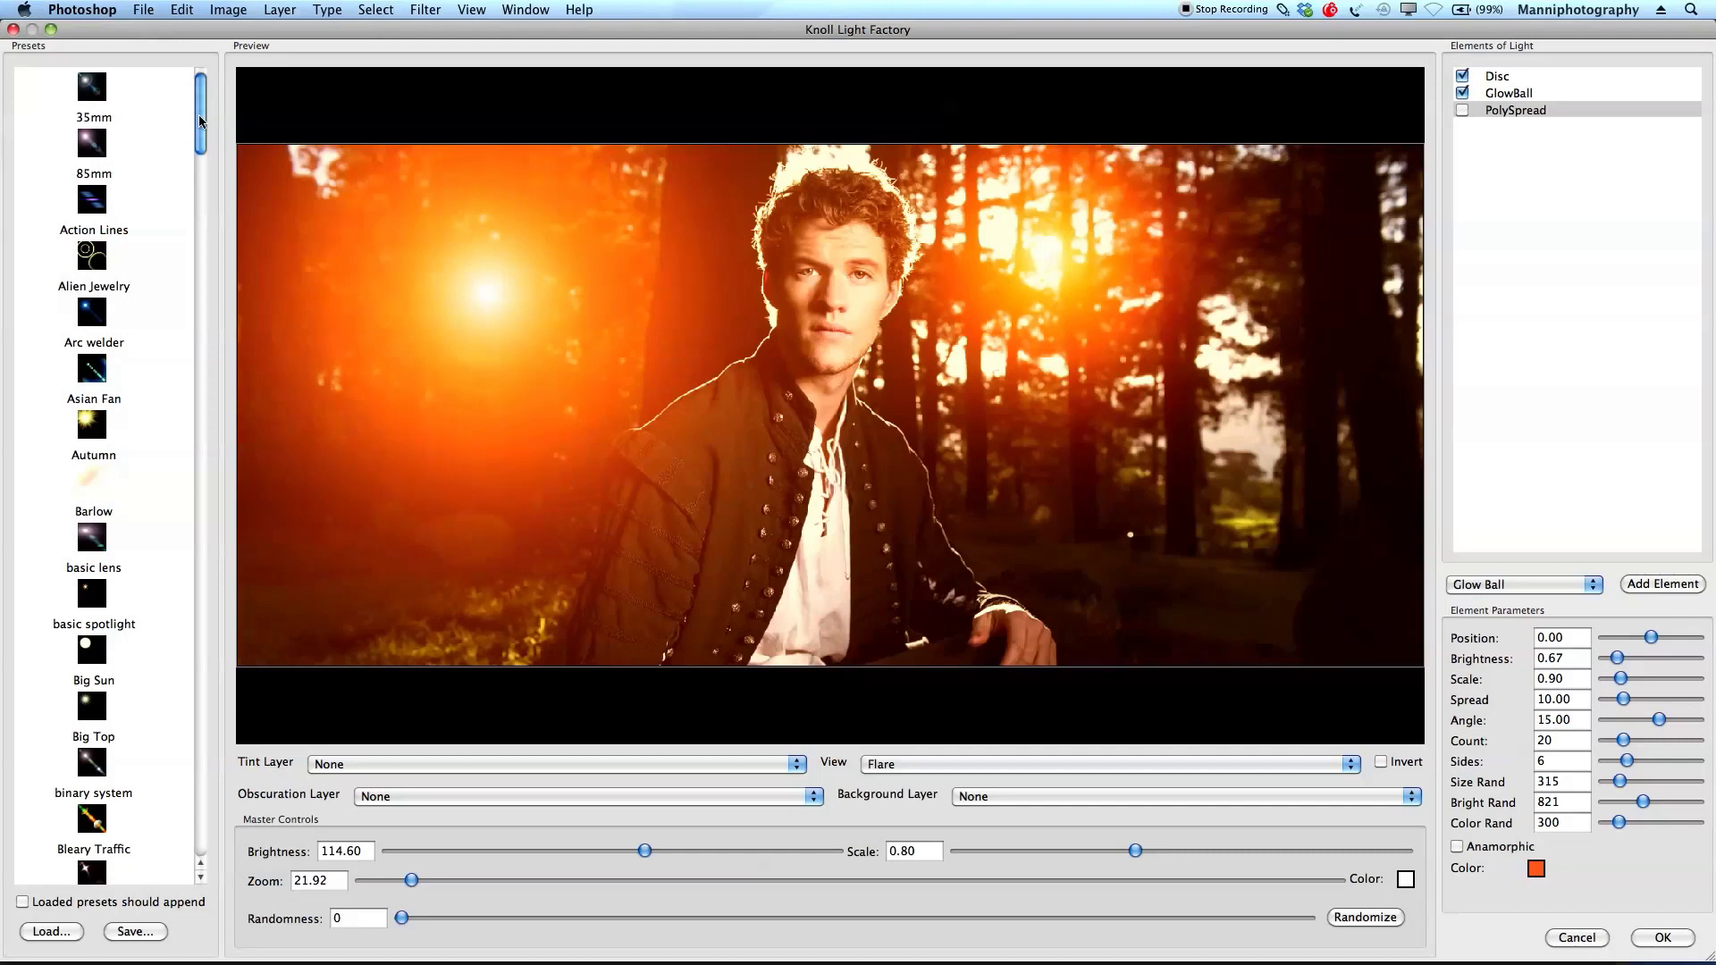
# Step: Preview the 35mm, 85mm and Arc welder flare presets on the forest photo
pyautogui.click(92, 98)
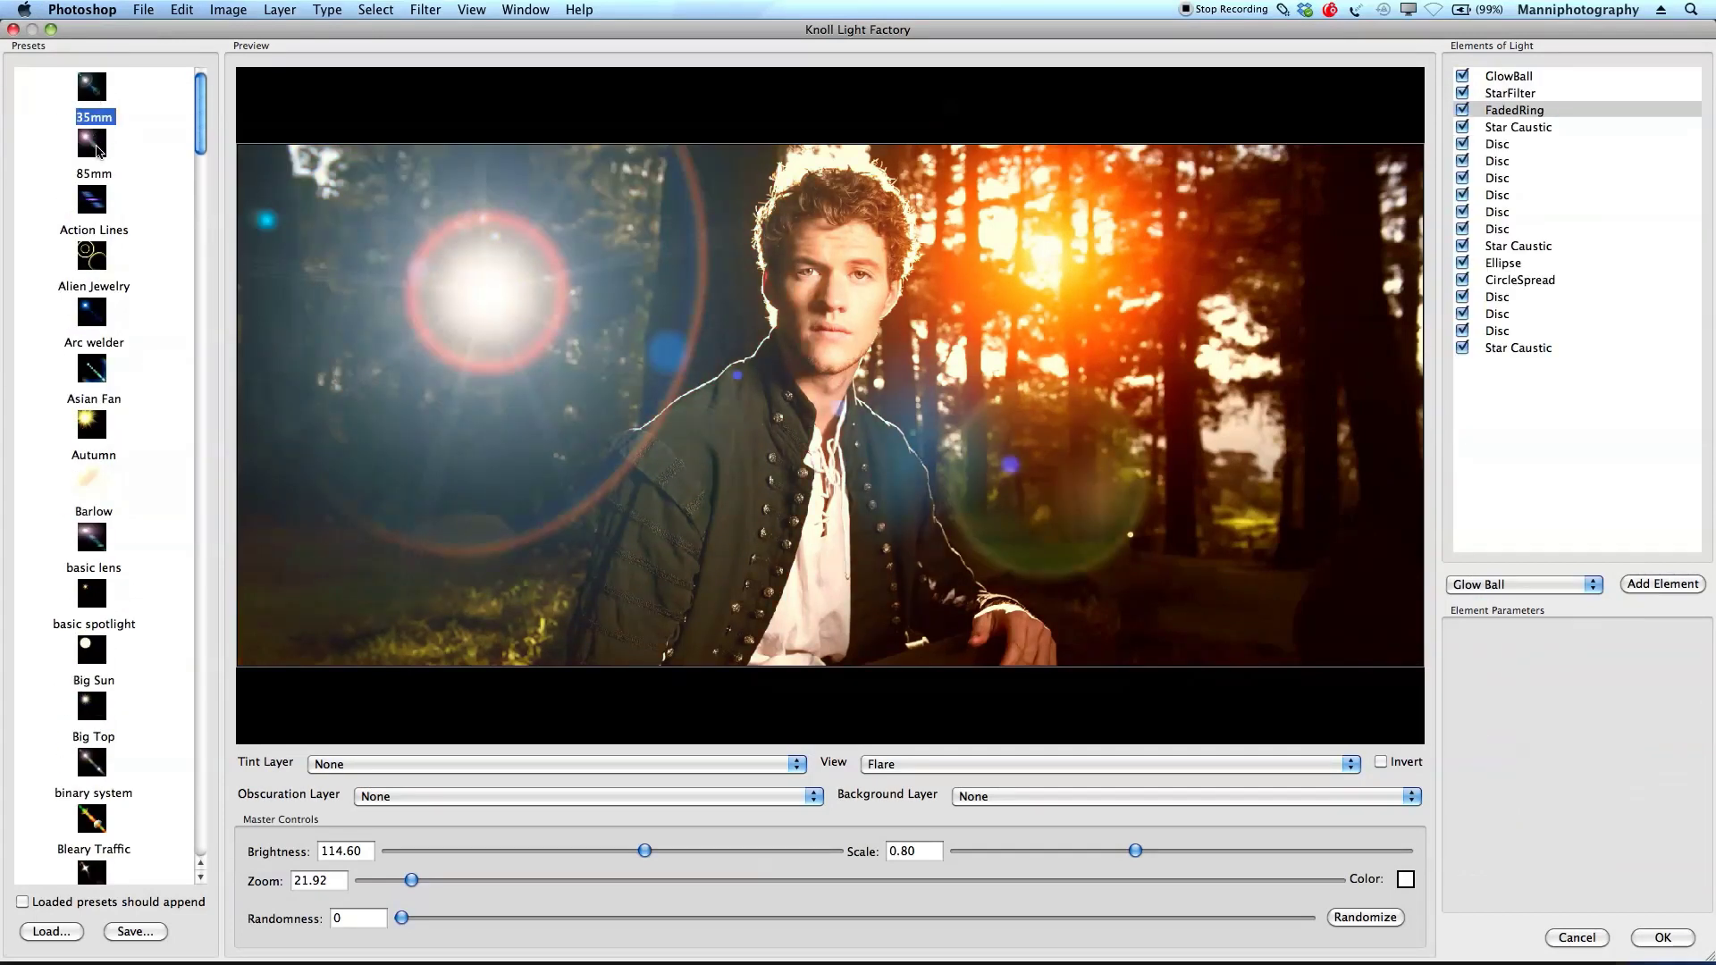
pyautogui.click(98, 154)
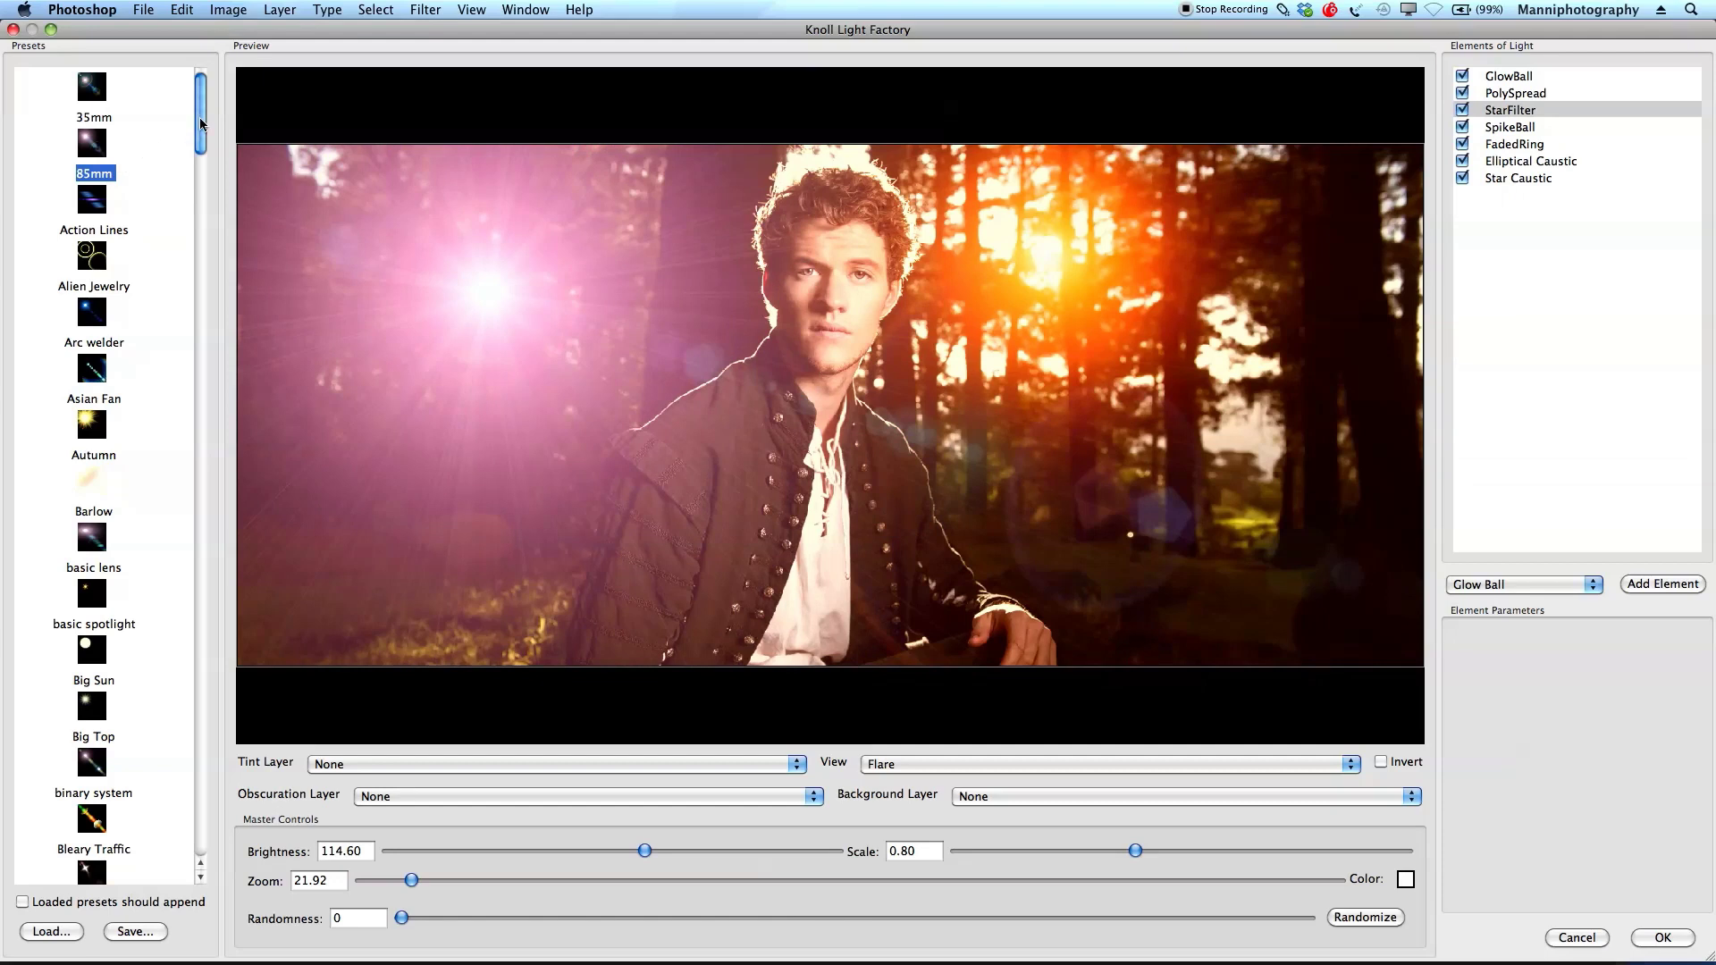
pyautogui.scroll(-5, 161, 152)
pyautogui.click(123, 187)
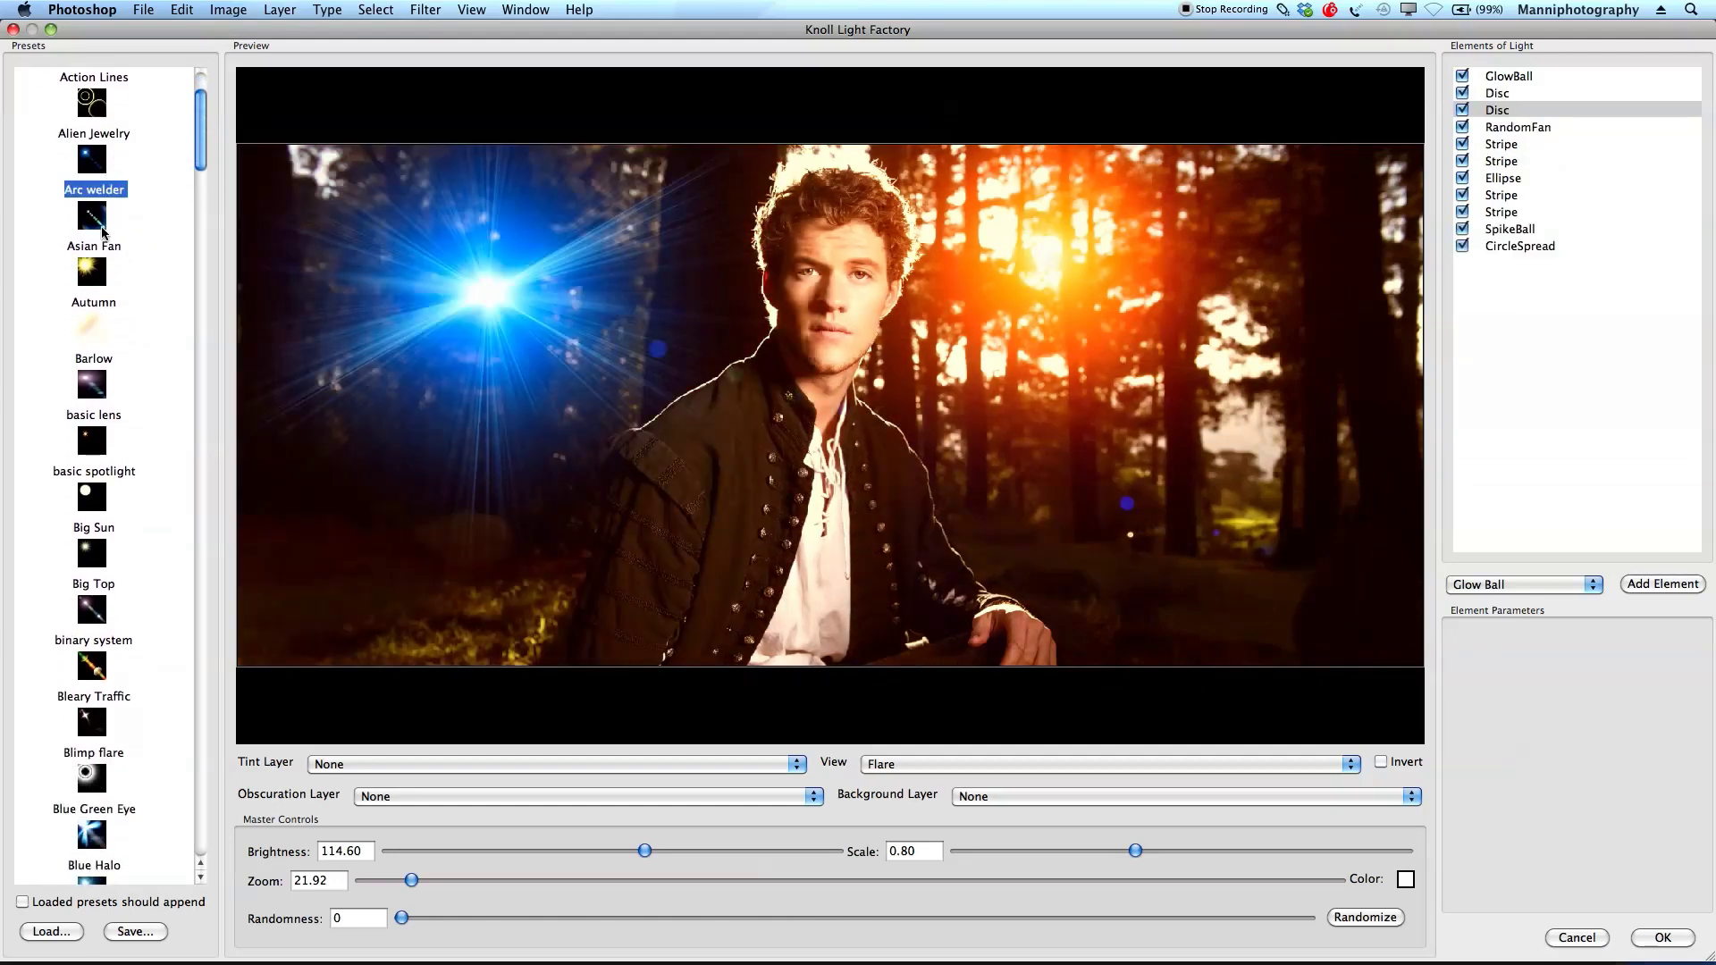
pyautogui.scroll(5, 100, 228)
pyautogui.click(97, 398)
# Step: Try further presets, ending with Dancing Queen, and move its flare among the trees right of the photo's sun
pyautogui.moveTo(206, 126); pyautogui.dragTo(202, 282)
pyautogui.click(112, 136)
pyautogui.click(98, 222)
pyautogui.click(93, 174)
pyautogui.click(94, 207)
pyautogui.click(351, 298)
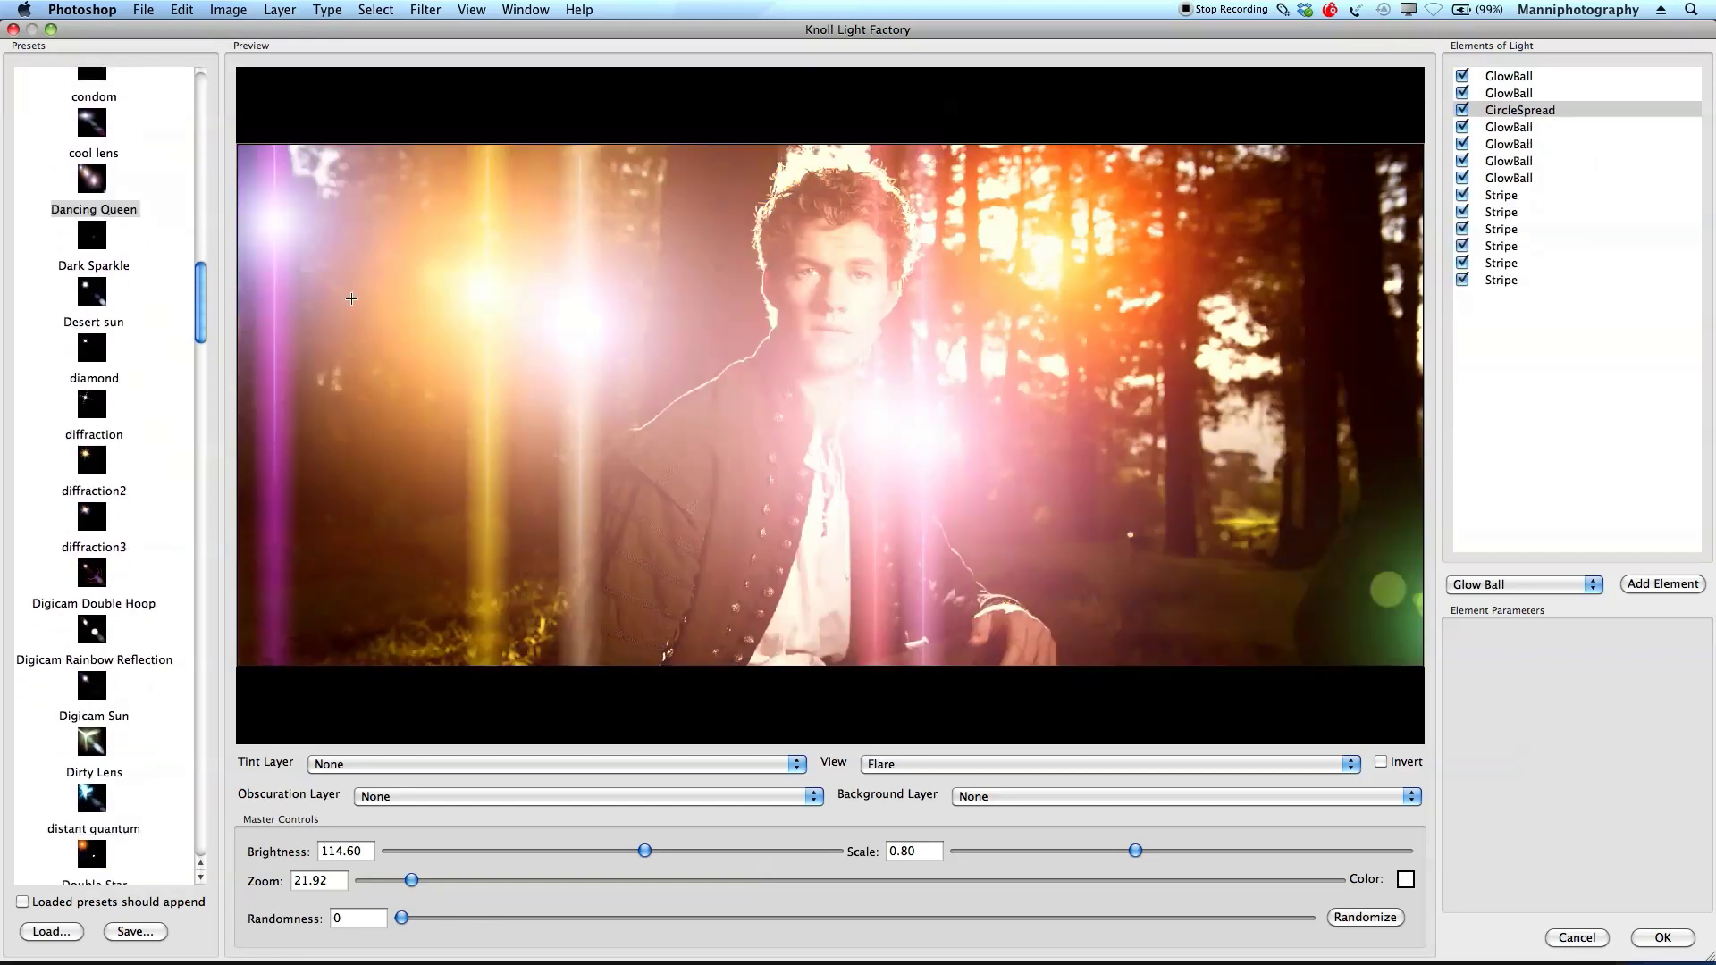
pyautogui.moveTo(380, 270)
pyautogui.mouseDown()
pyautogui.moveTo(444, 341)
pyautogui.moveTo(582, 398)
pyautogui.moveTo(756, 400)
pyautogui.moveTo(937, 333)
pyautogui.moveTo(940, 304)
pyautogui.moveTo(1208, 226)
pyautogui.mouseUp()
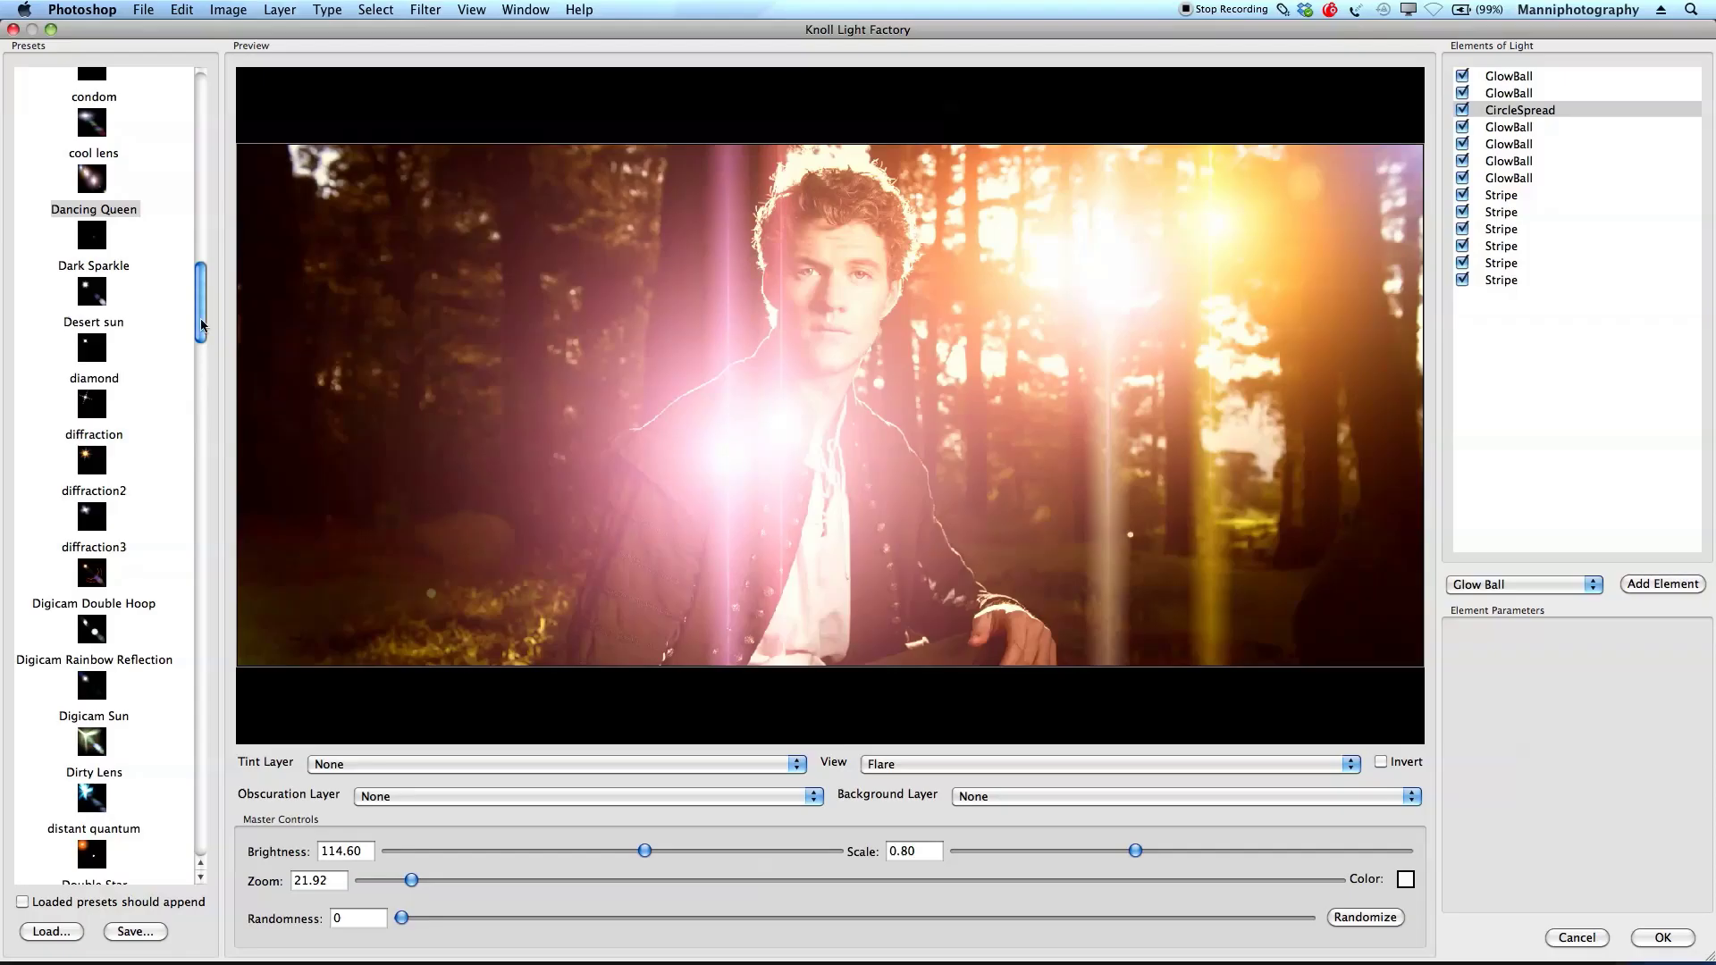
# Step: Apply the warm sunflare preset and lower its flare among the trees right of the sun
pyautogui.moveTo(200, 322); pyautogui.dragTo(229, 867)
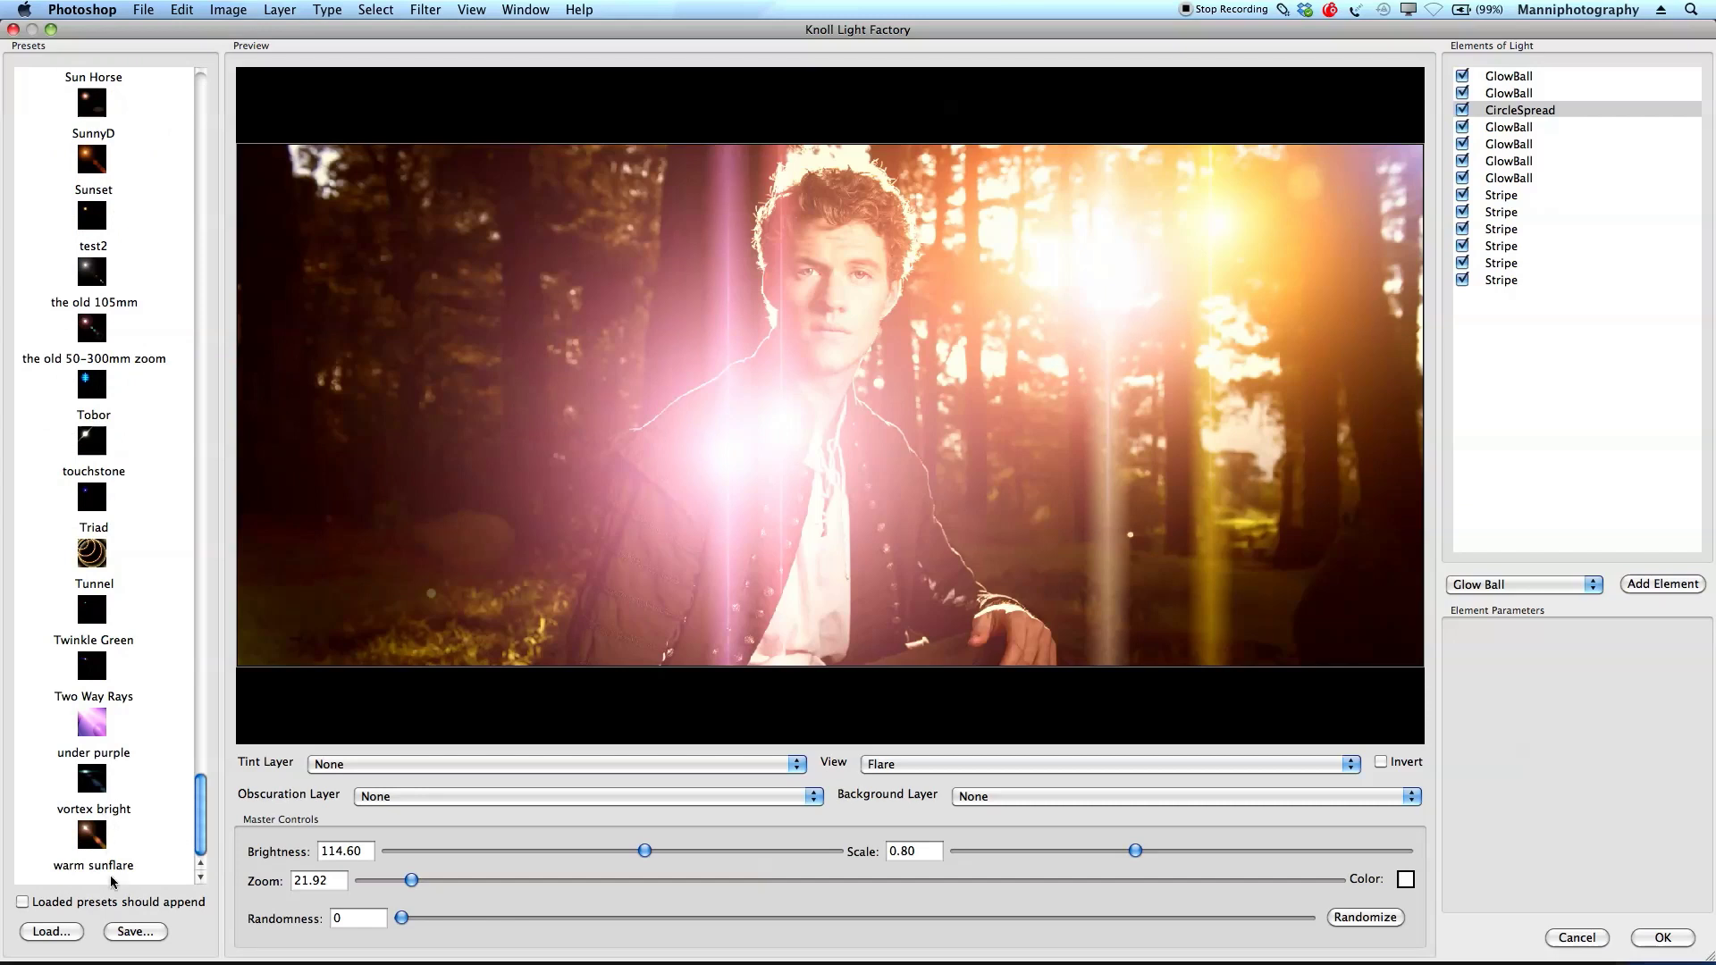
pyautogui.click(109, 838)
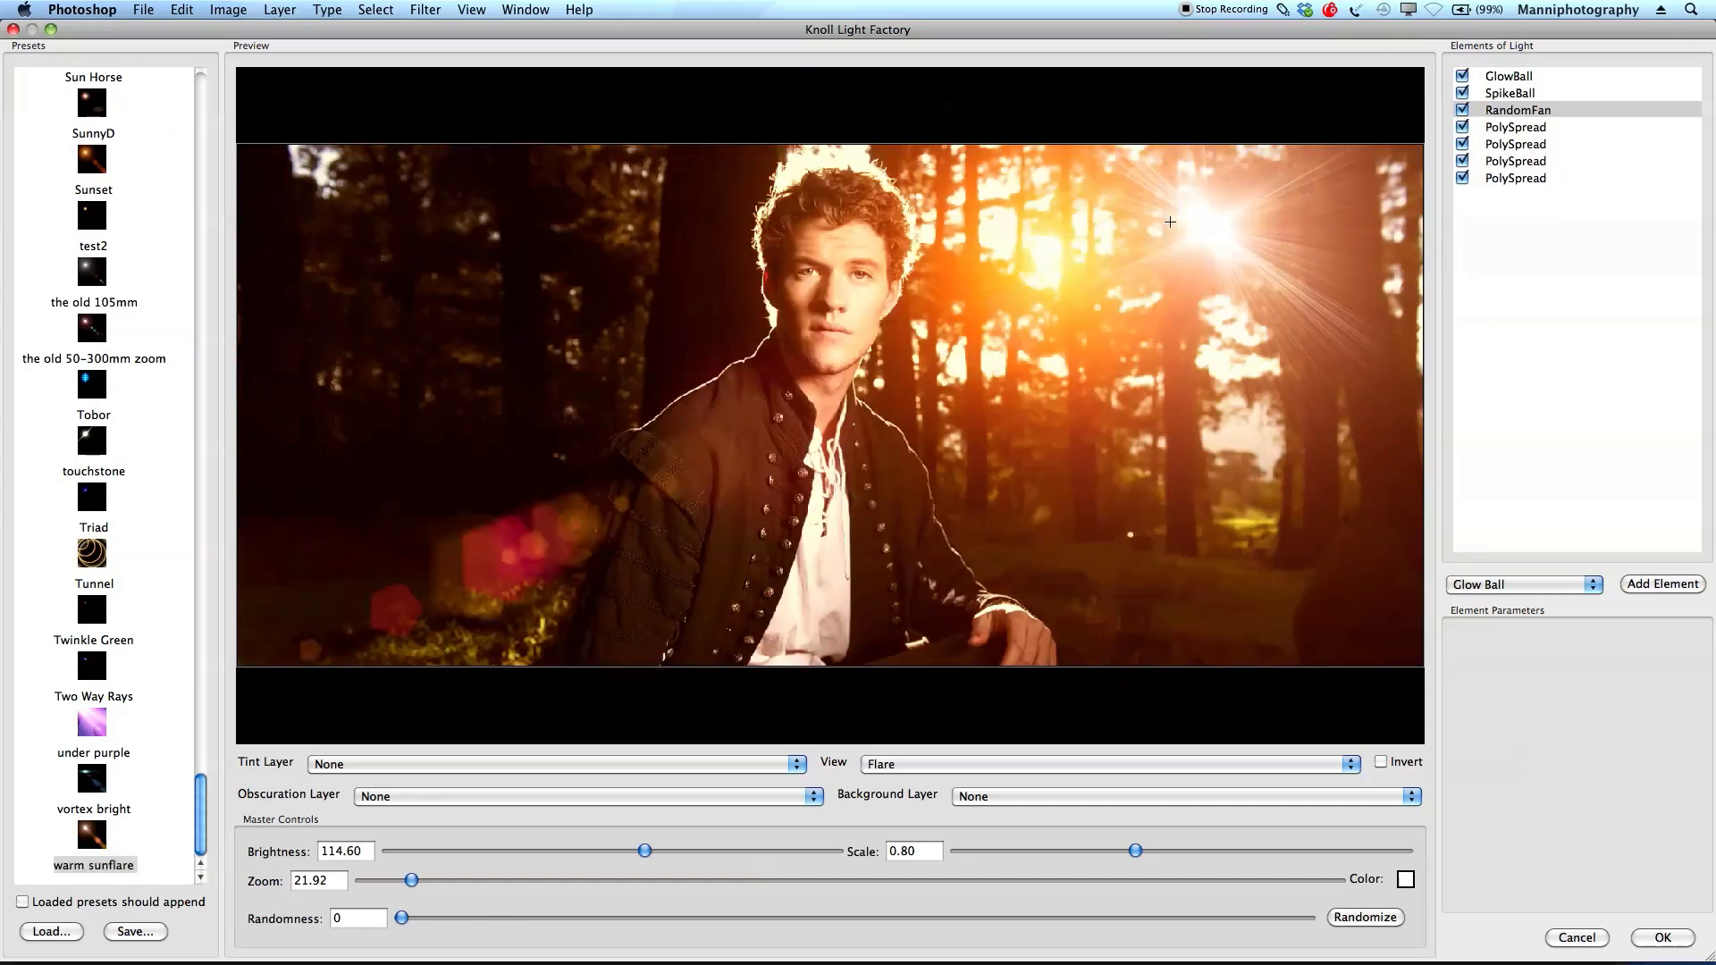
pyautogui.moveTo(1179, 287); pyautogui.dragTo(1177, 303)
# Step: Disable the SpikeBall and RandomFan elements, comparing the flare with RandomFan on and off
pyautogui.click(1463, 93)
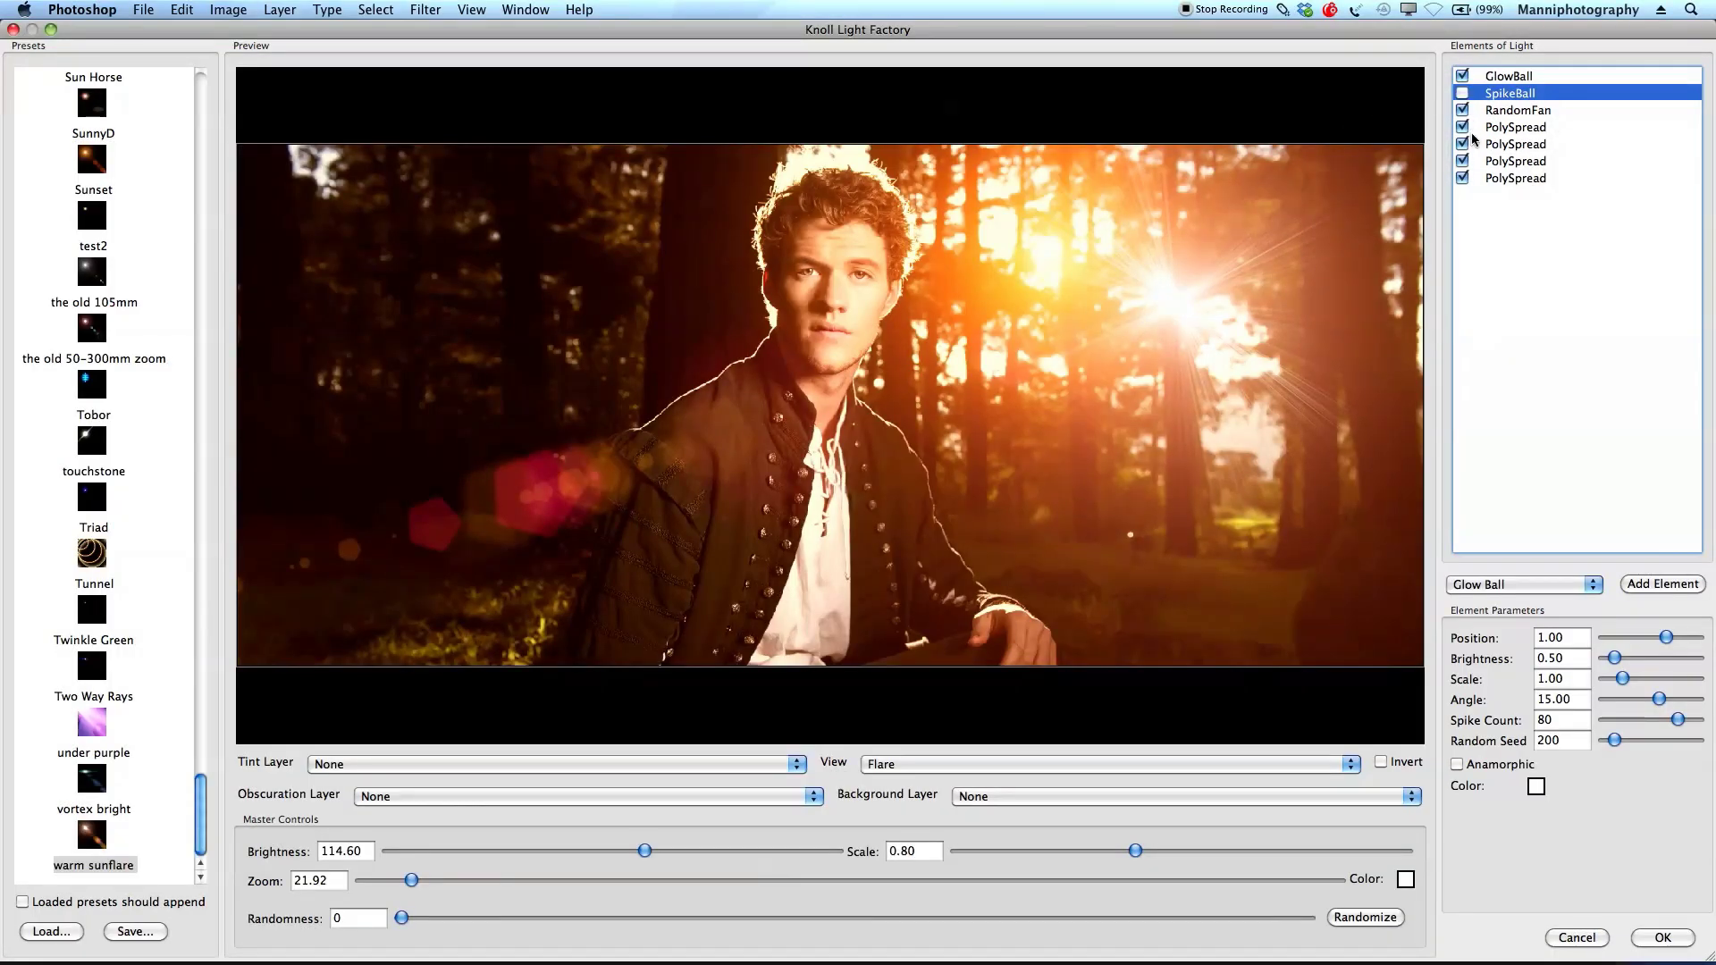
pyautogui.click(1462, 110)
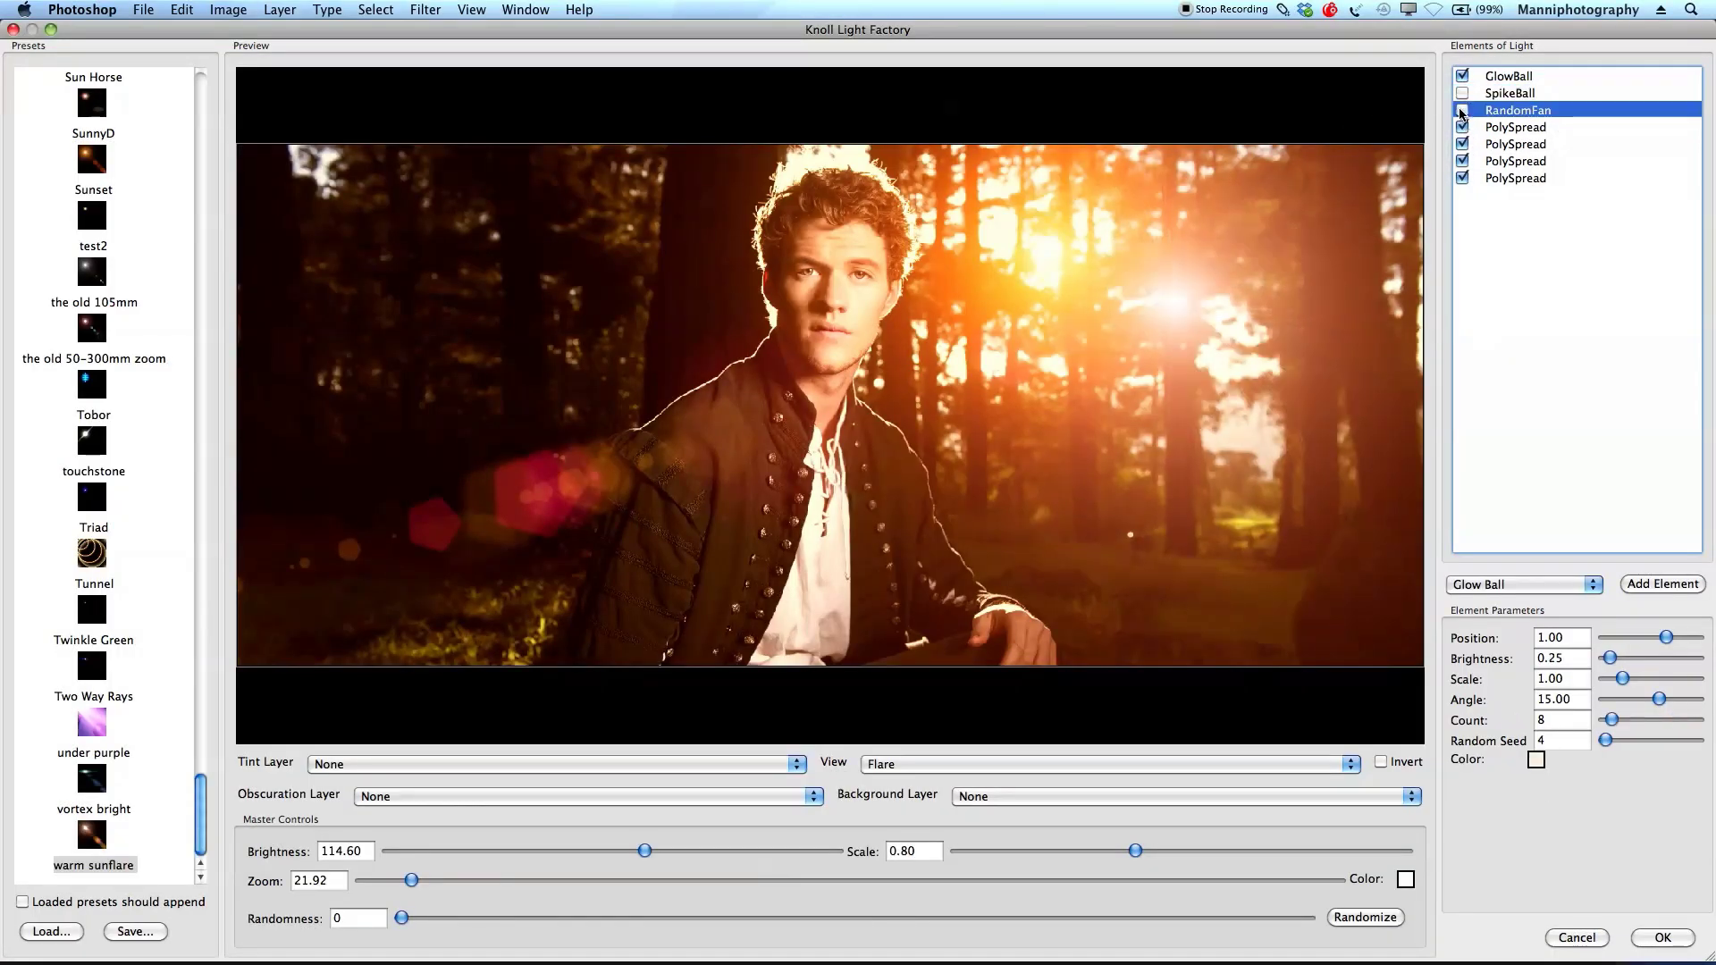
pyautogui.click(1462, 110)
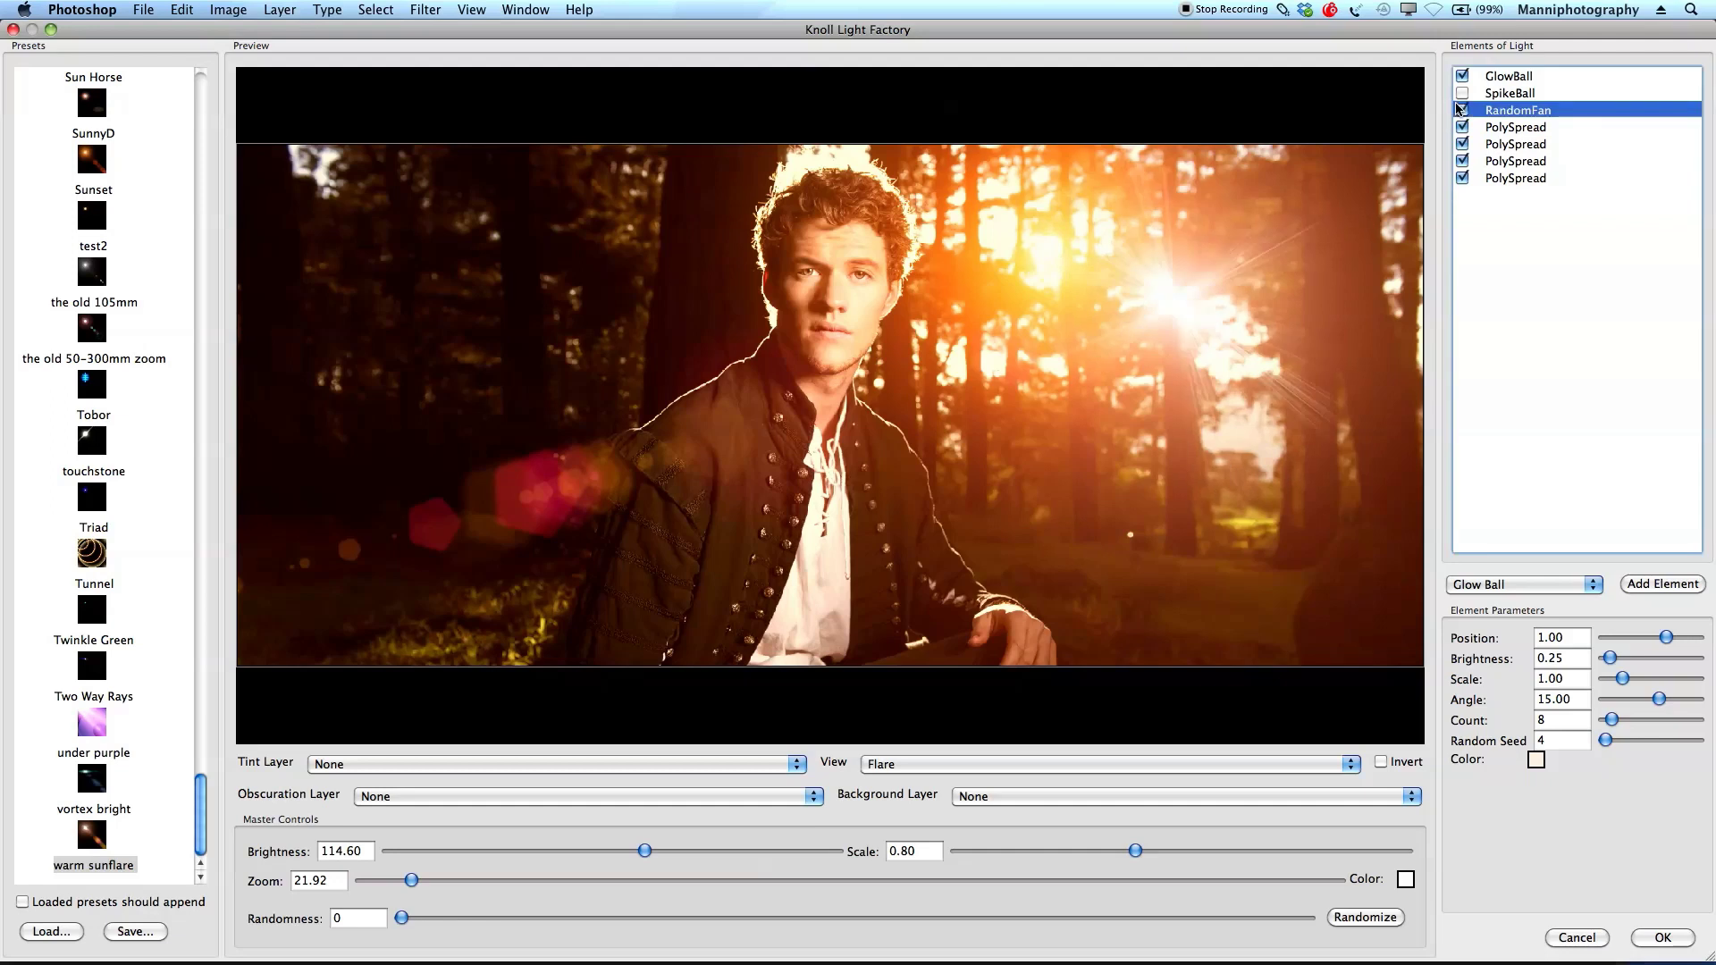
pyautogui.click(1462, 110)
pyautogui.click(1463, 110)
pyautogui.click(1462, 110)
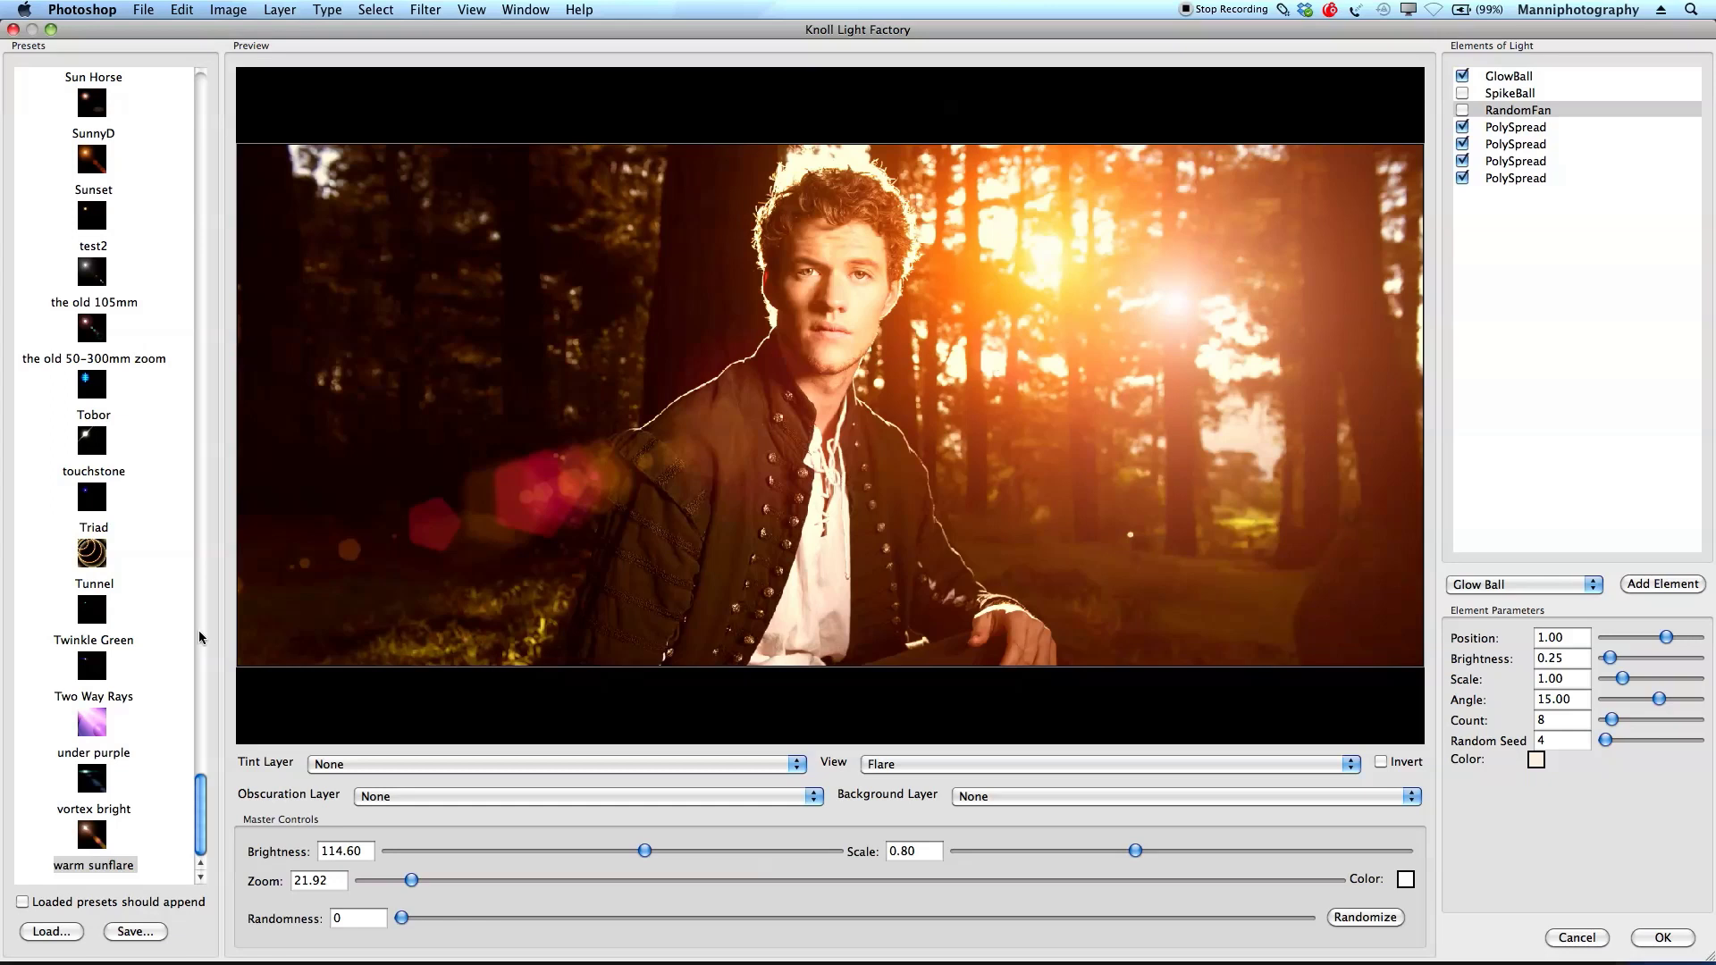
# Step: Apply the Sunset preset and move the flare low among the trees right of the man
pyautogui.moveTo(200, 798); pyautogui.dragTo(200, 762)
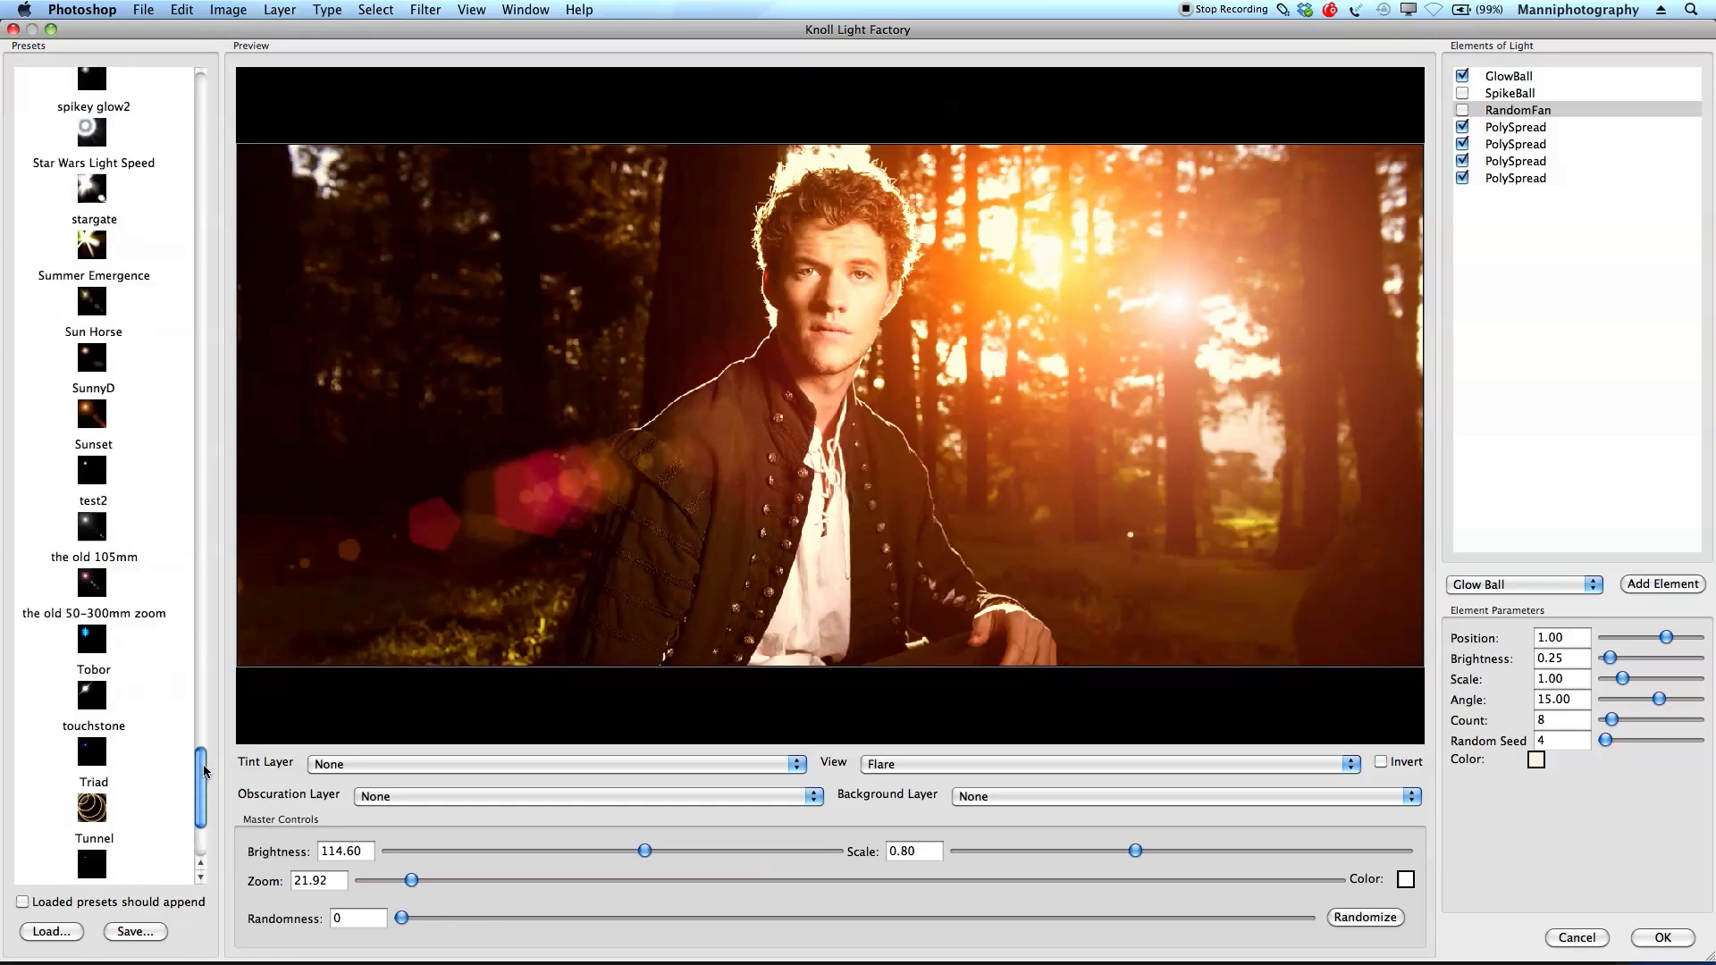
pyautogui.click(101, 490)
pyautogui.moveTo(1226, 251); pyautogui.dragTo(1093, 491)
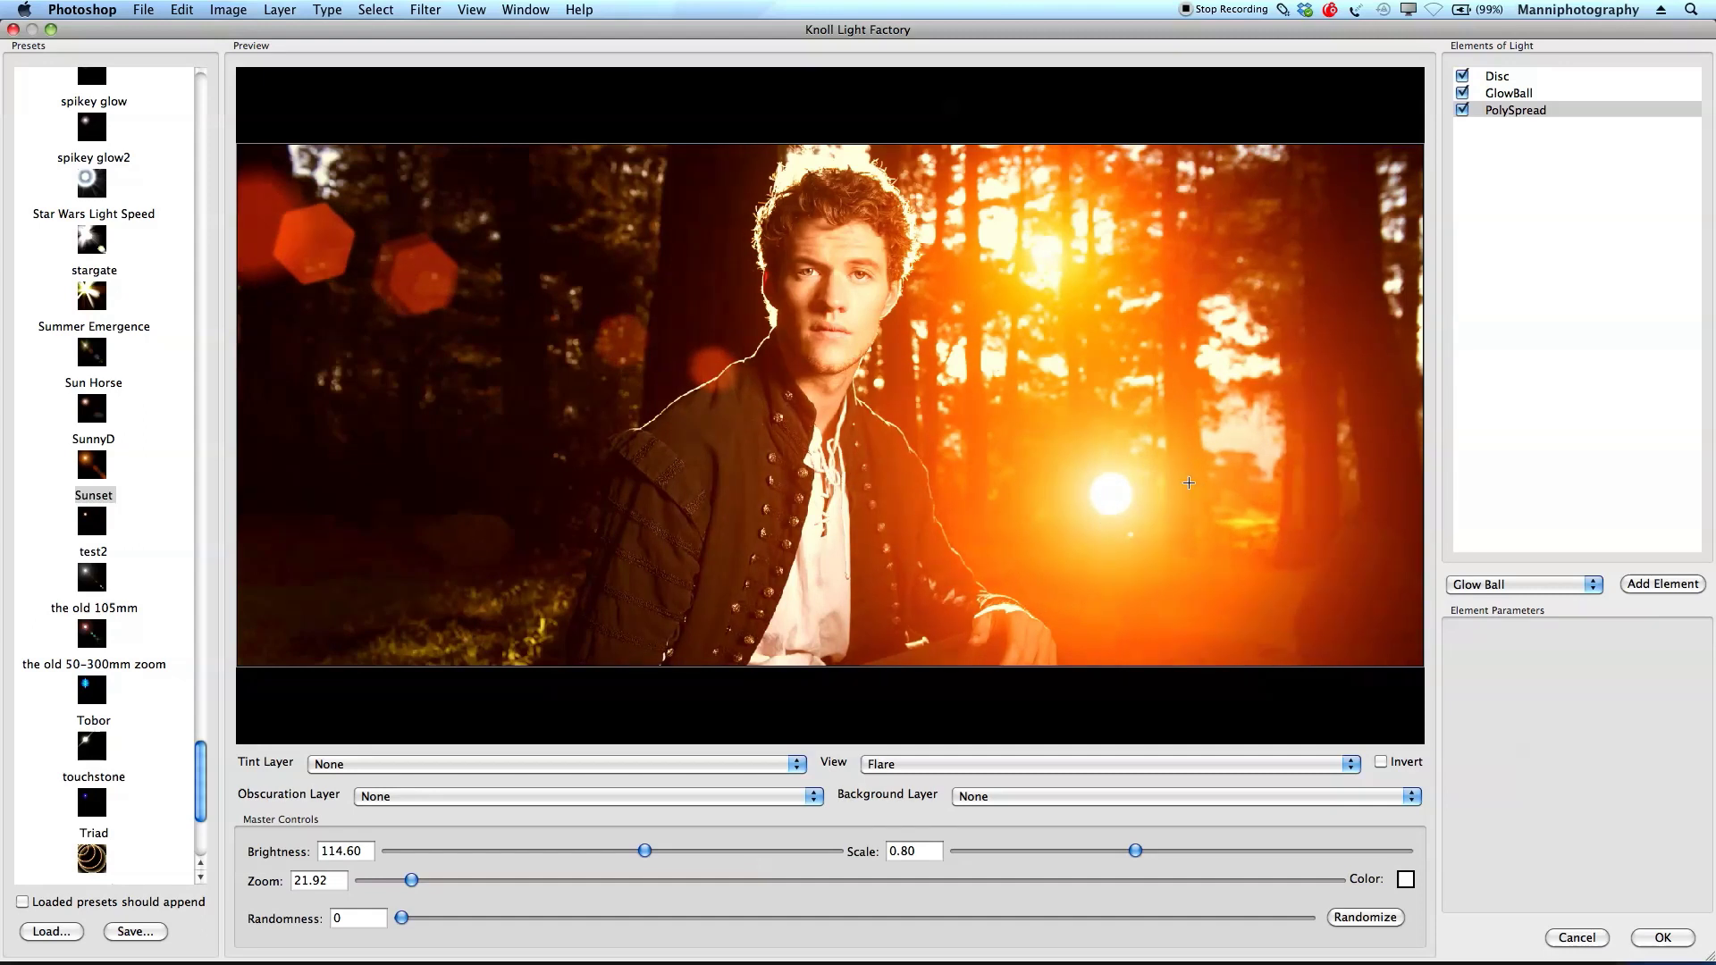
# Step: Set the GlowBall element's outer color to magenta (e412e2)
pyautogui.click(1519, 93)
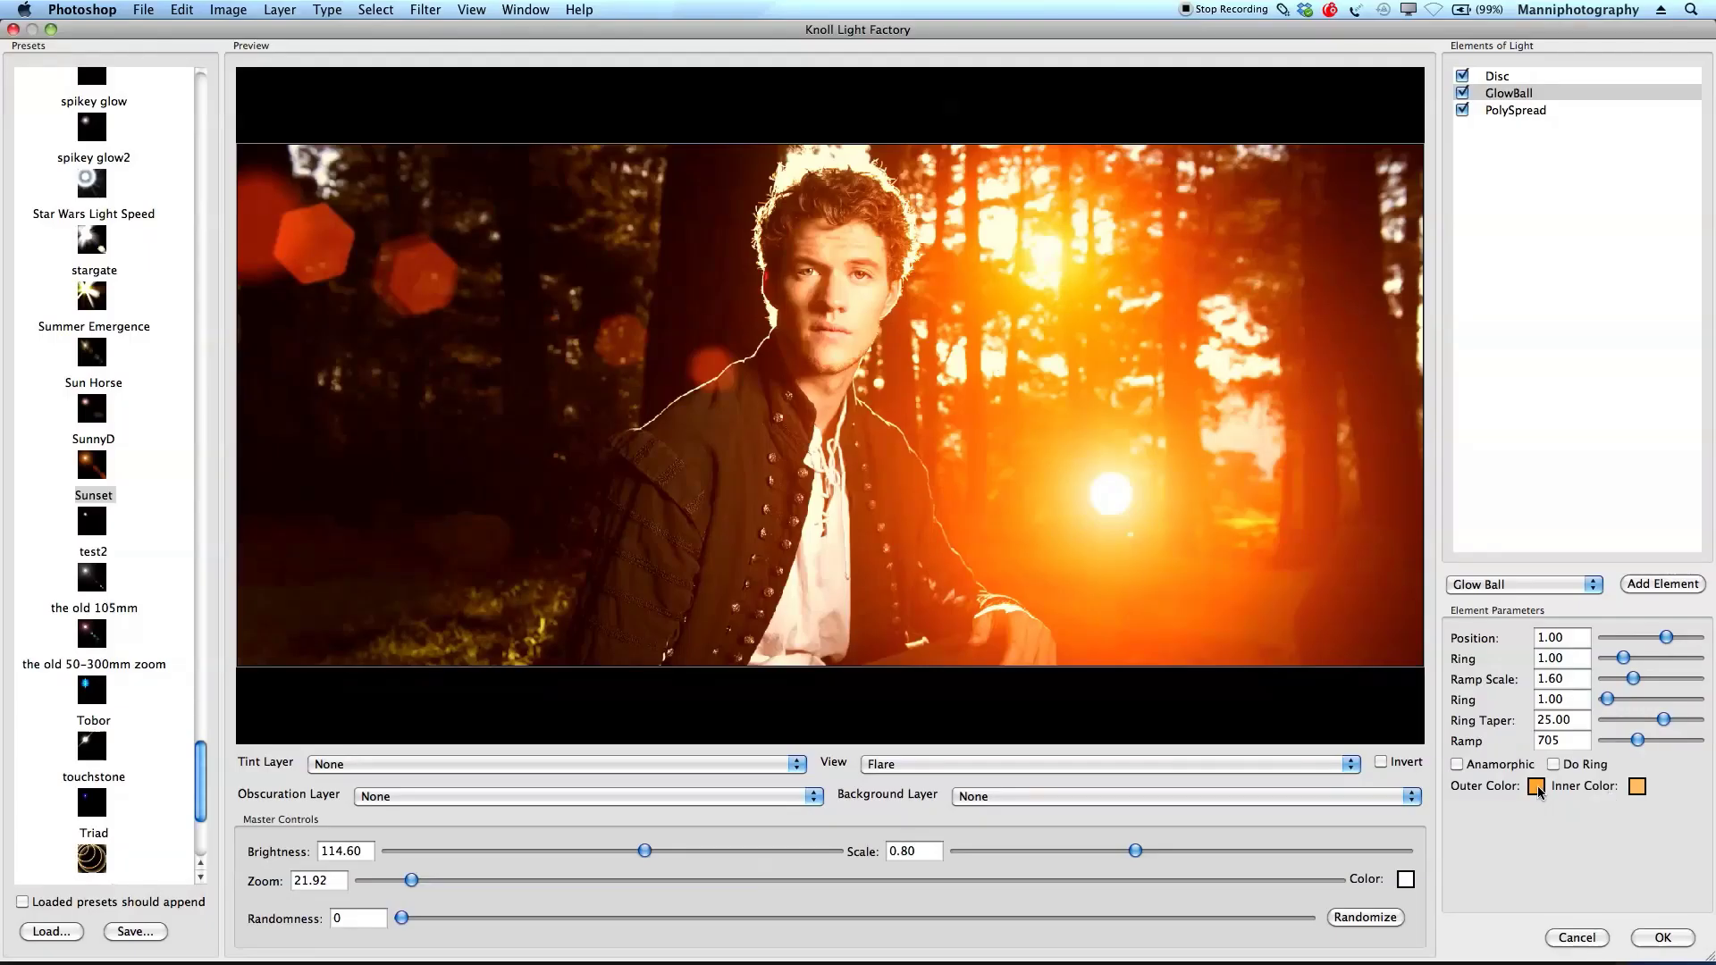
pyautogui.click(1535, 786)
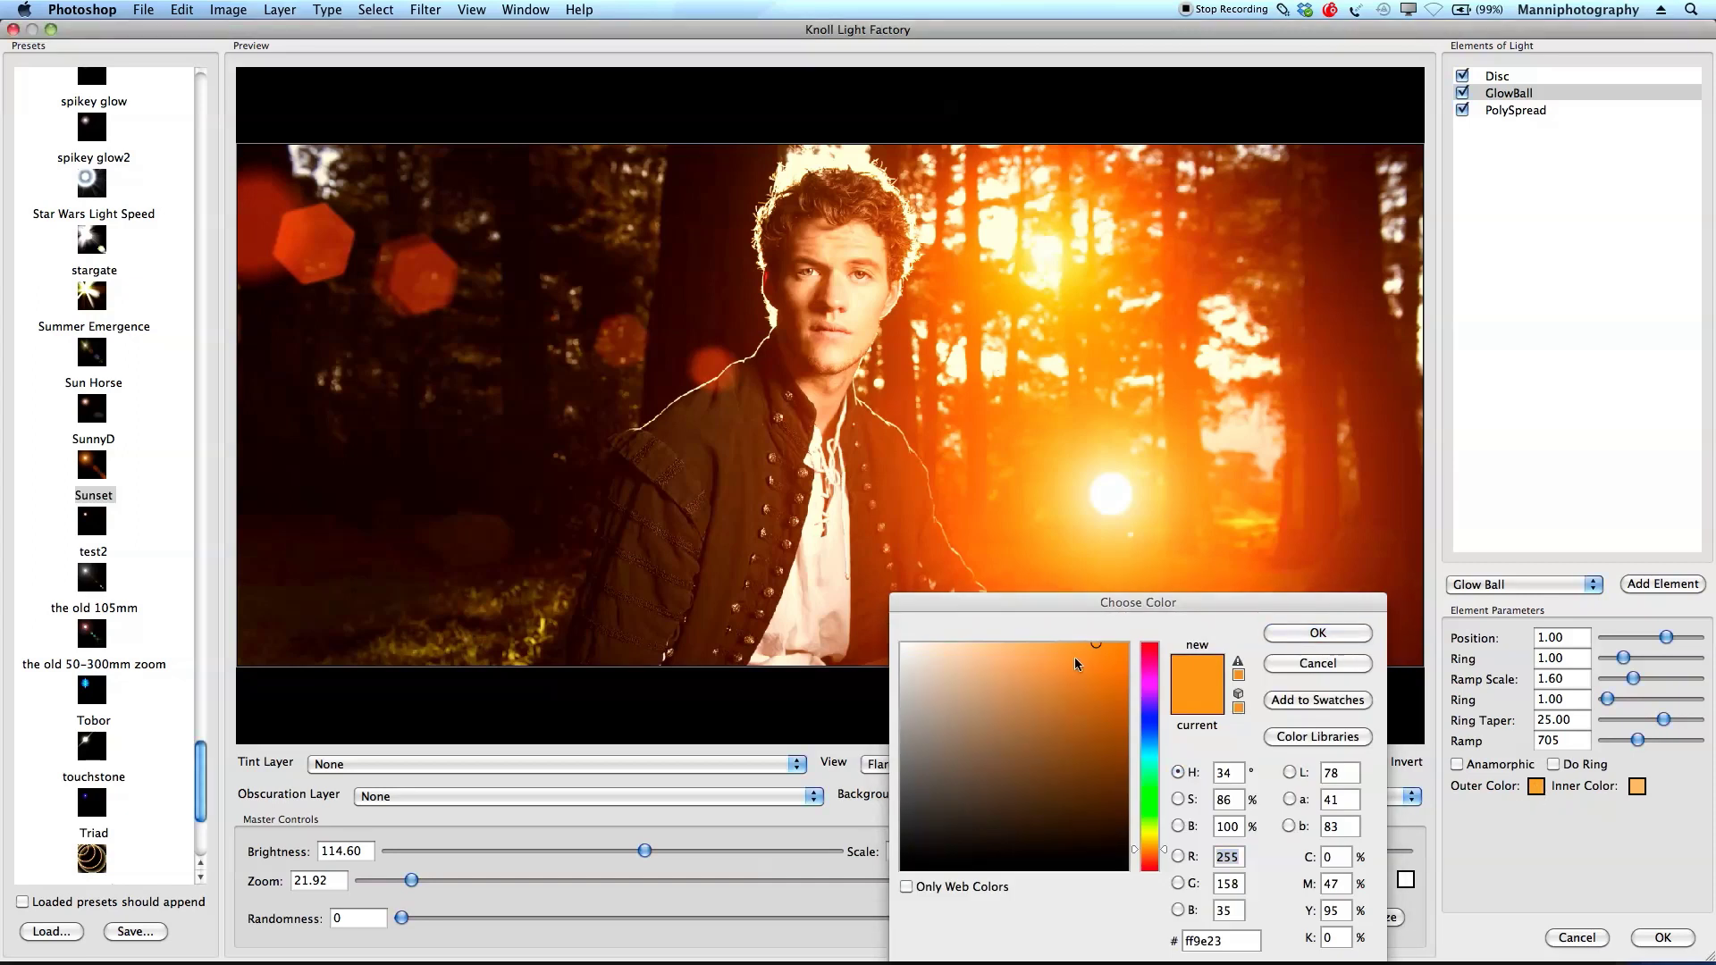
pyautogui.moveTo(1156, 733); pyautogui.dragTo(1155, 681)
pyautogui.click(1112, 663)
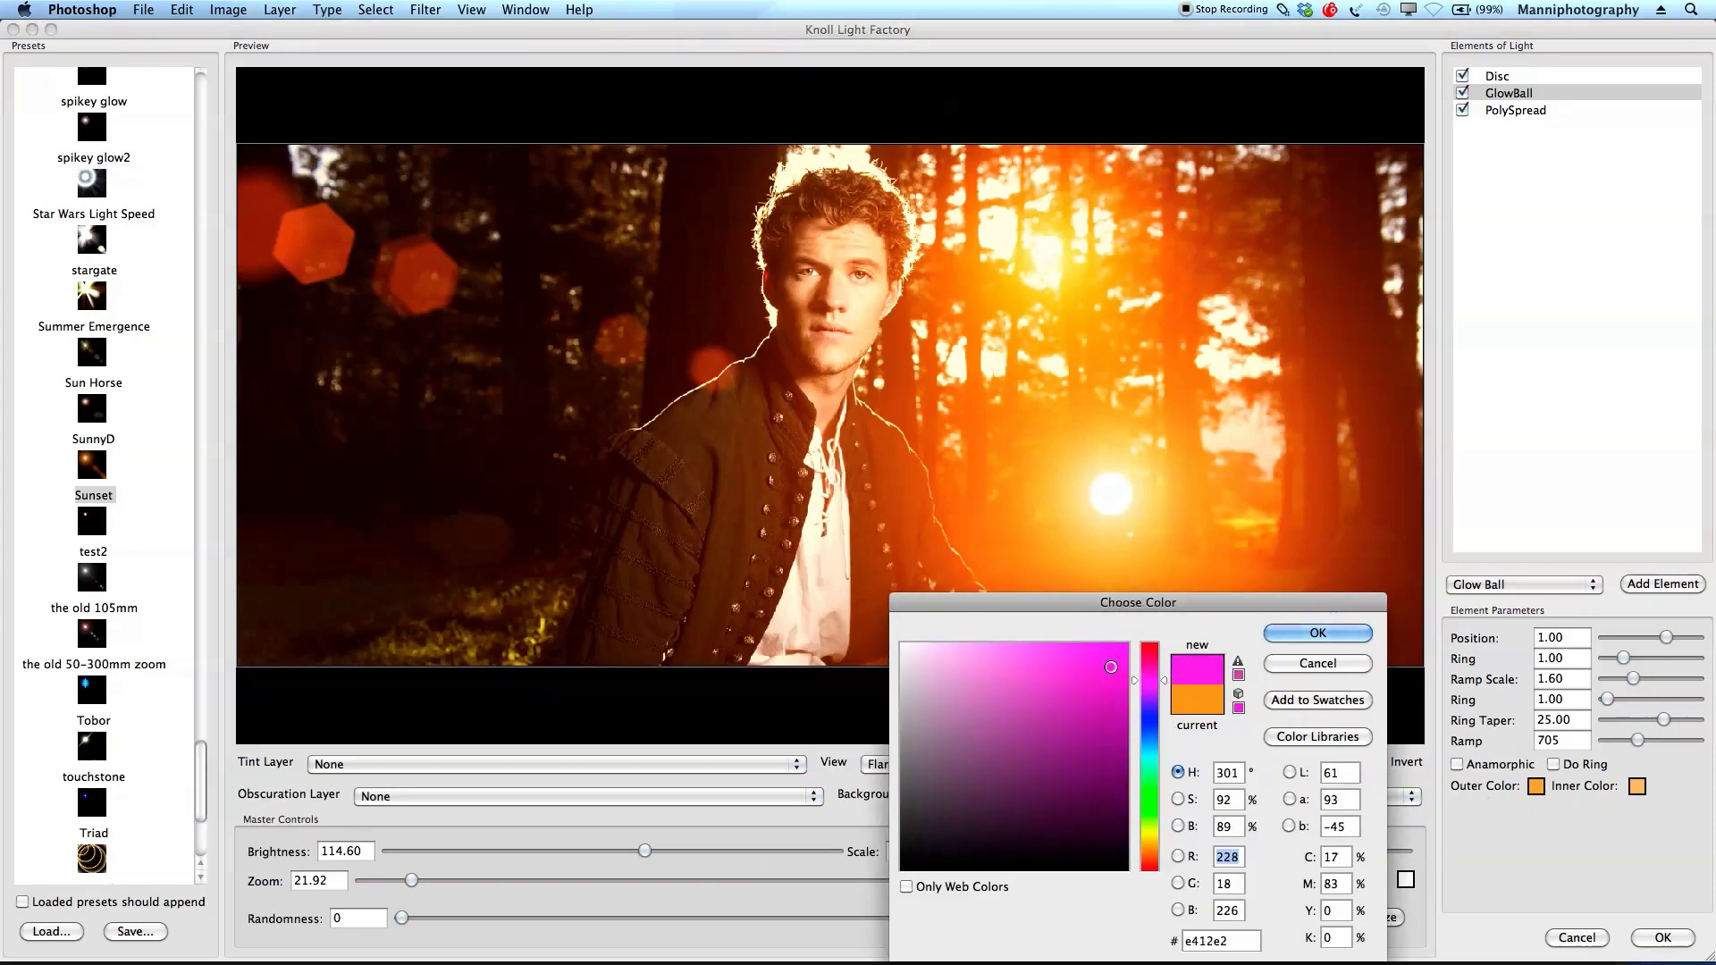
pyautogui.click(1297, 632)
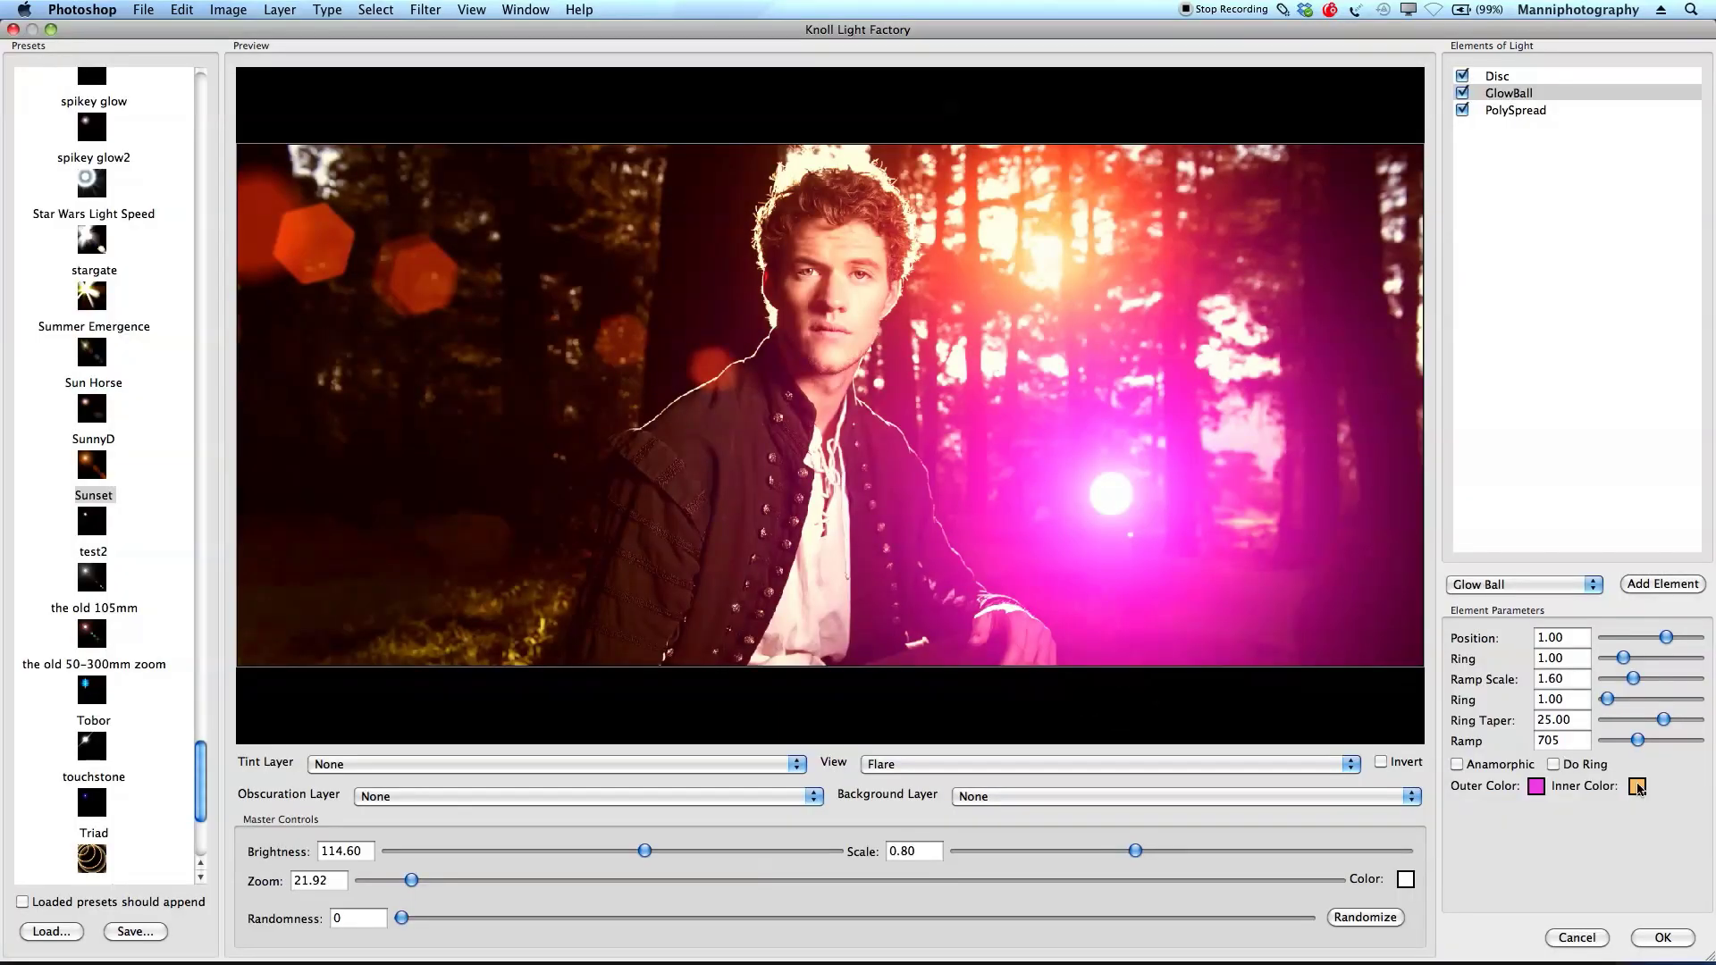
# Step: Set the GlowBall element's inner color to a dark red
pyautogui.click(1637, 787)
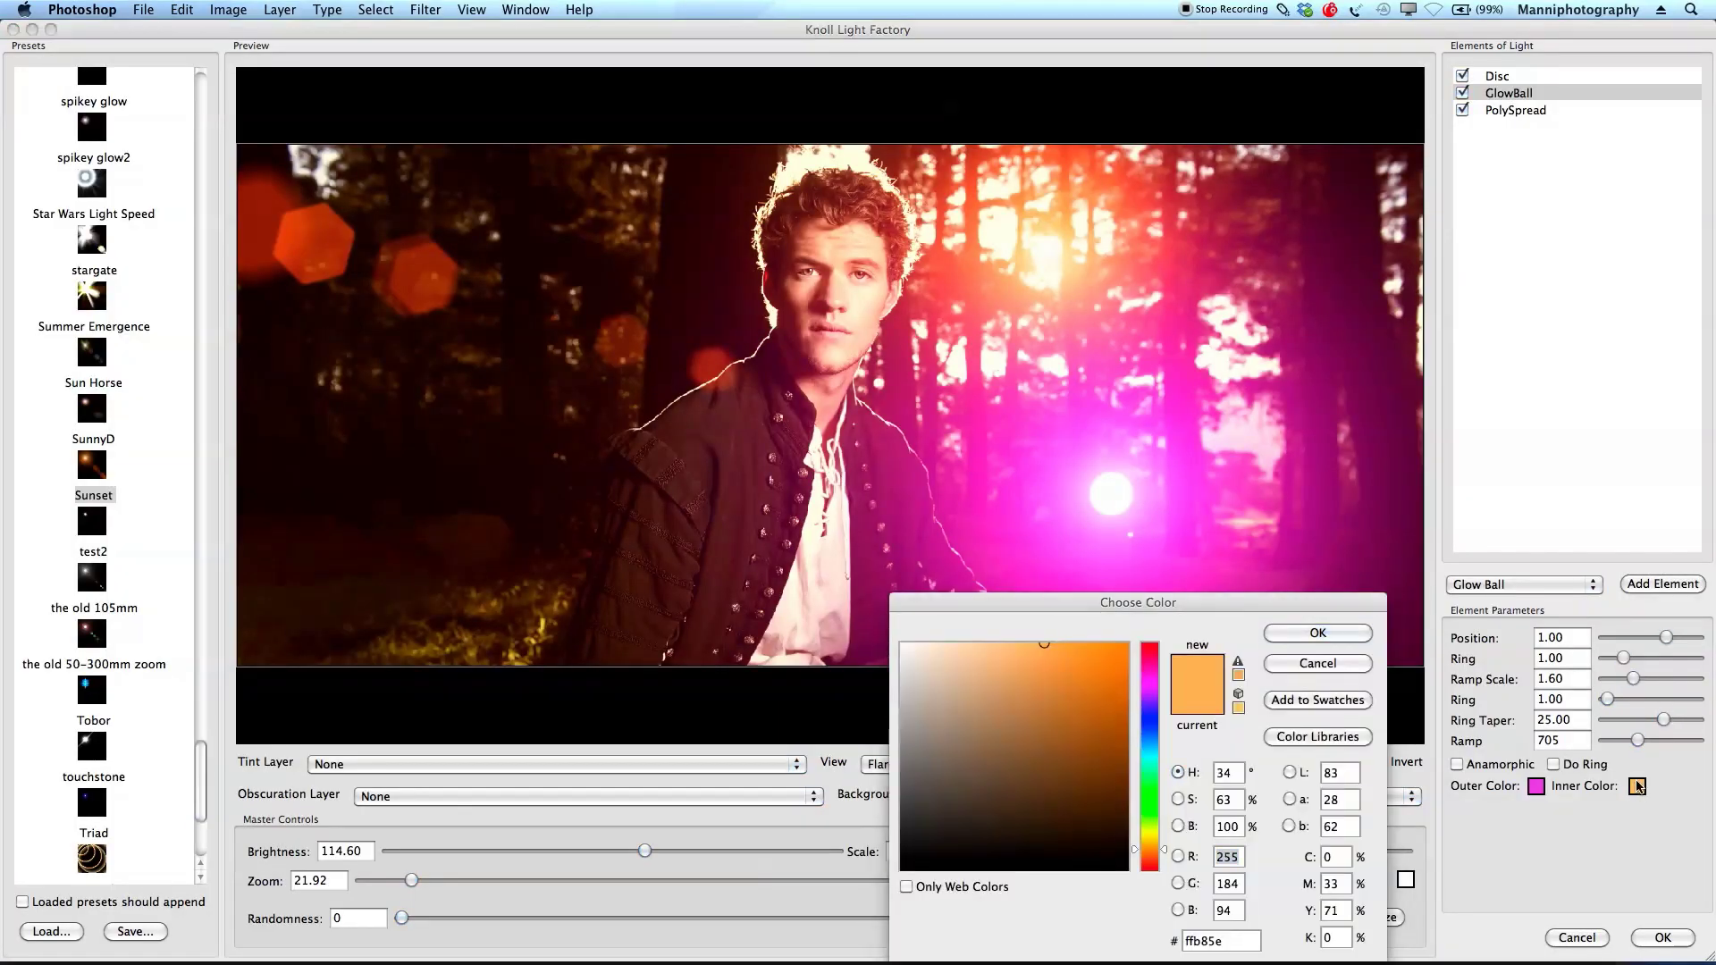
pyautogui.click(1117, 677)
pyautogui.click(1153, 643)
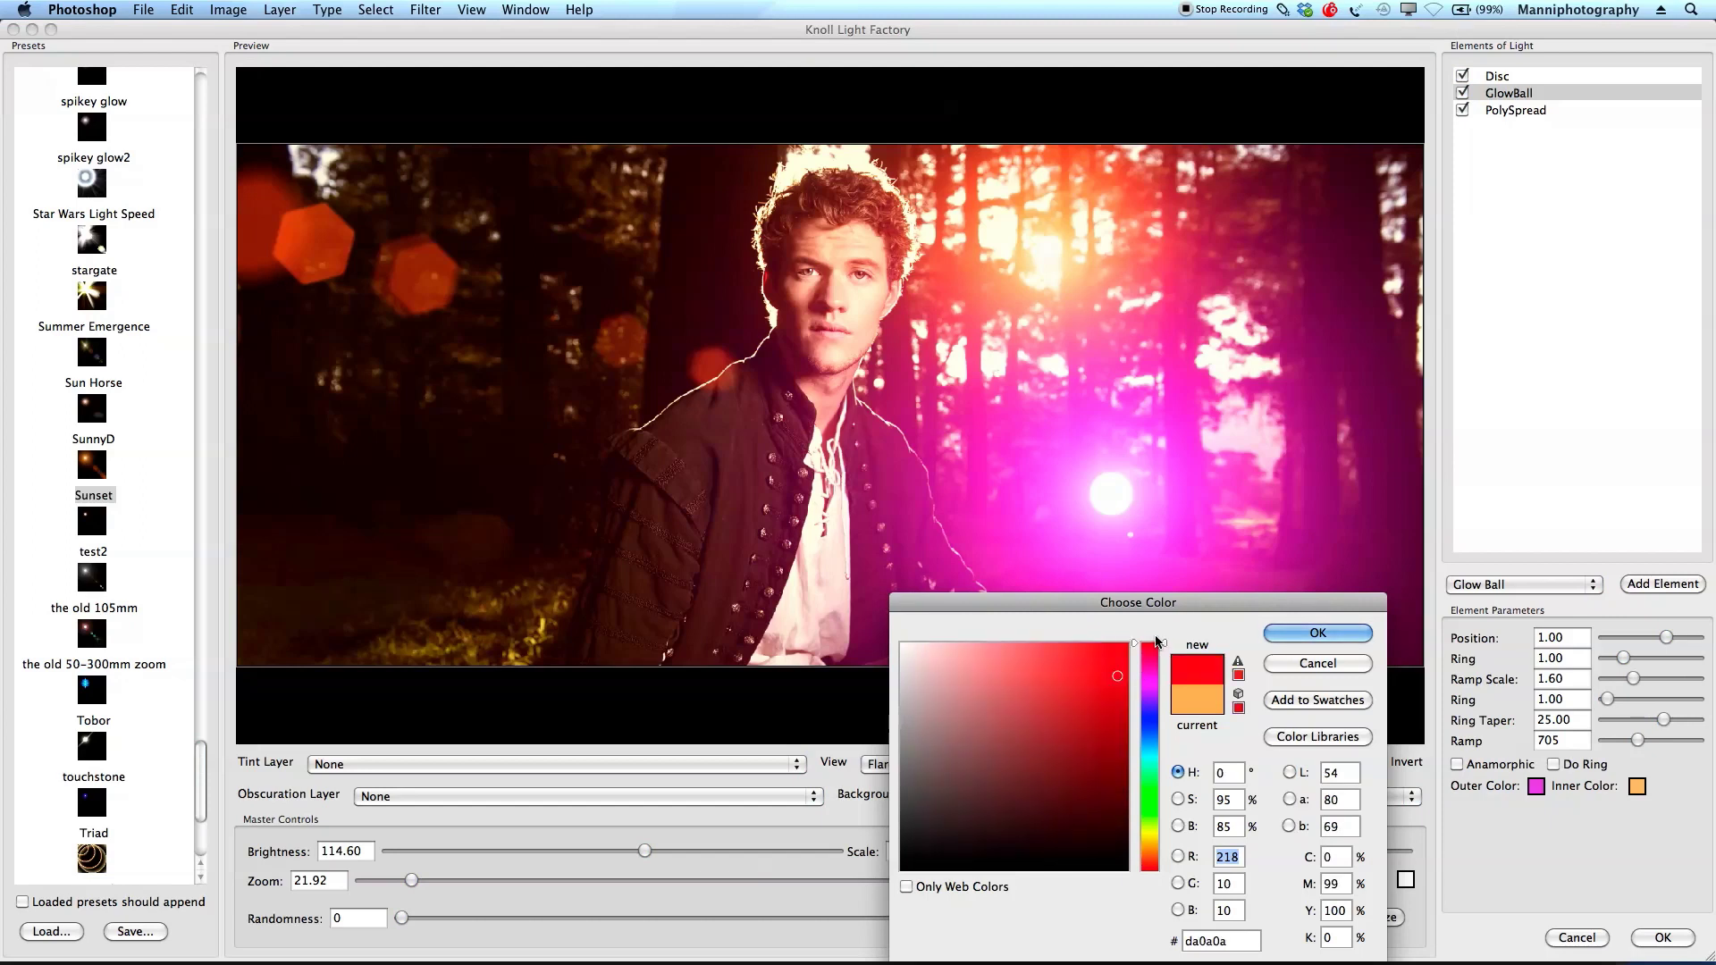
pyautogui.click(1120, 724)
pyautogui.click(1356, 640)
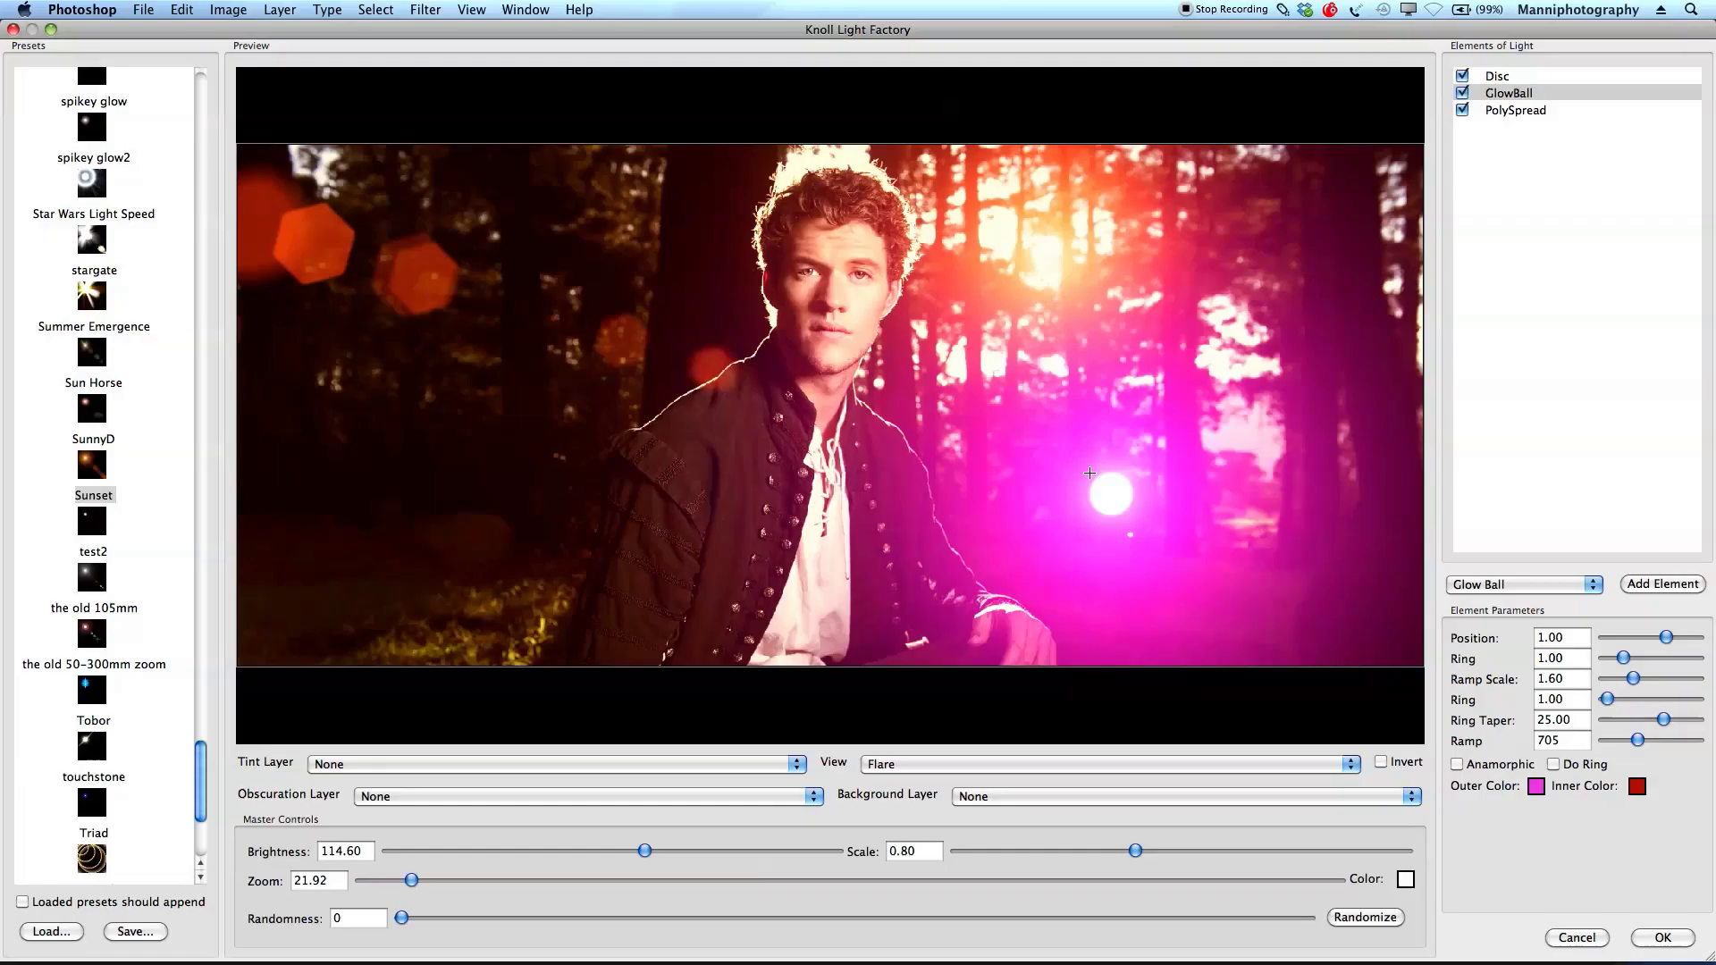
# Step: Move the magenta flare up to the bright gap in the trees right of the sun and apply the filter
pyautogui.moveTo(1120, 414); pyautogui.dragTo(1177, 321)
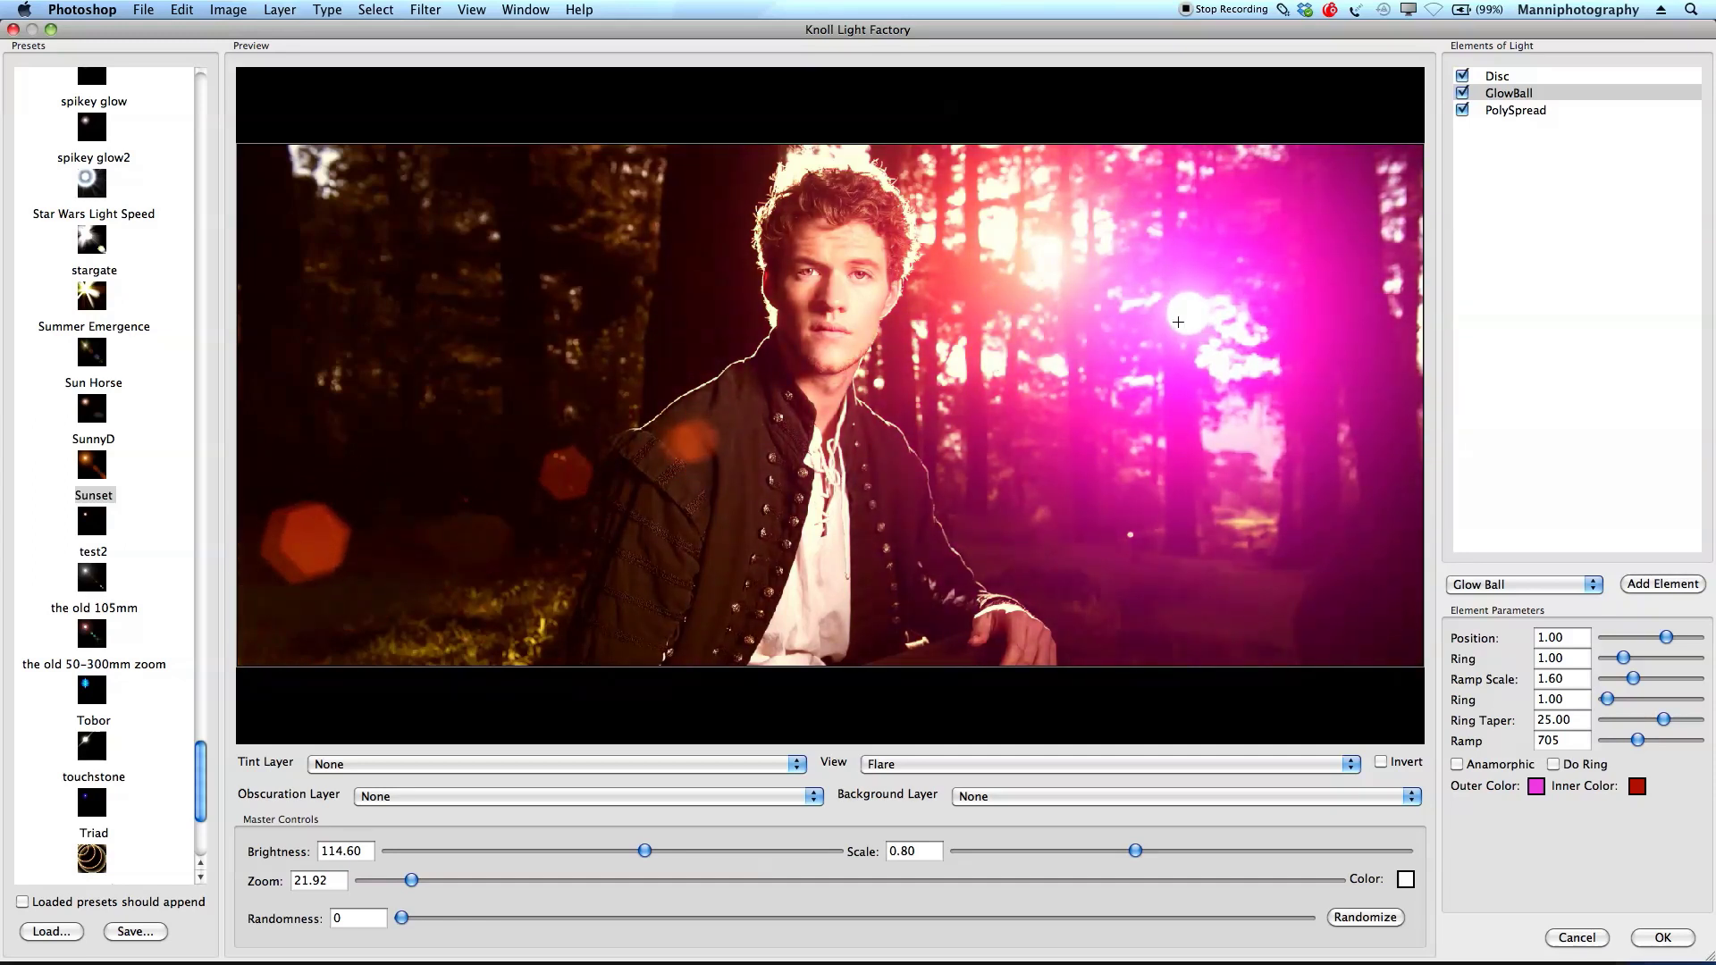
pyautogui.click(1662, 941)
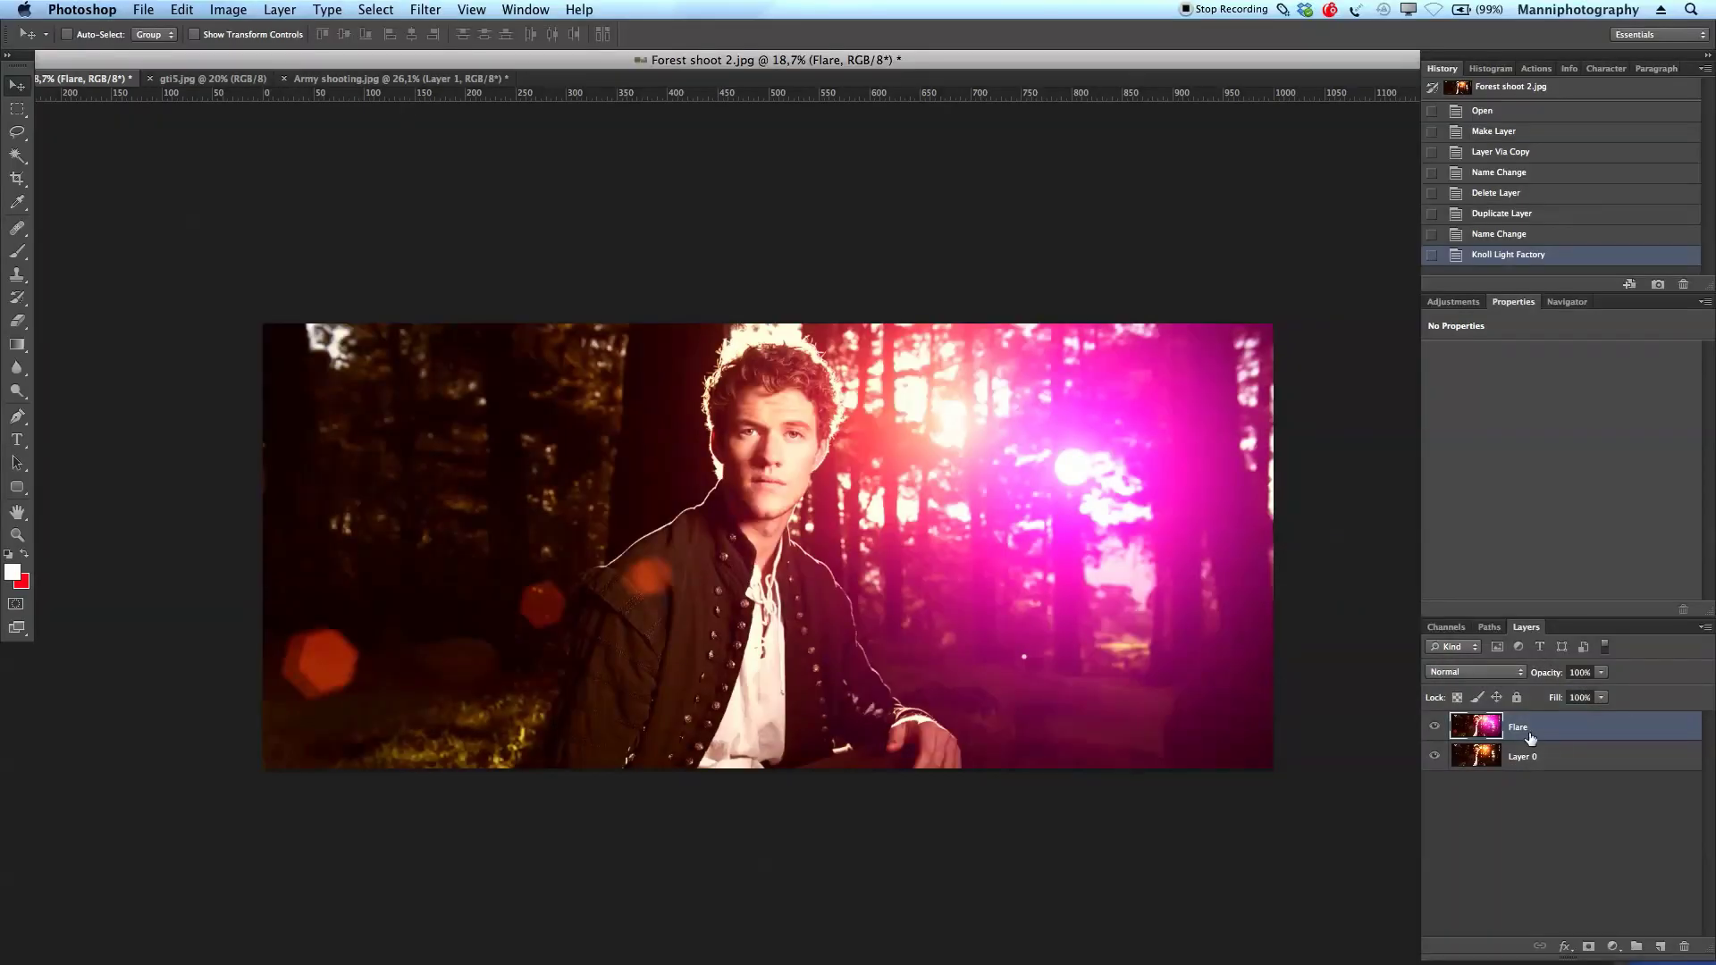
# Step: Compare the forest photo with the Flare layer hidden and shown
pyautogui.click(1434, 728)
pyautogui.click(1435, 727)
pyautogui.press('super+alt+f')
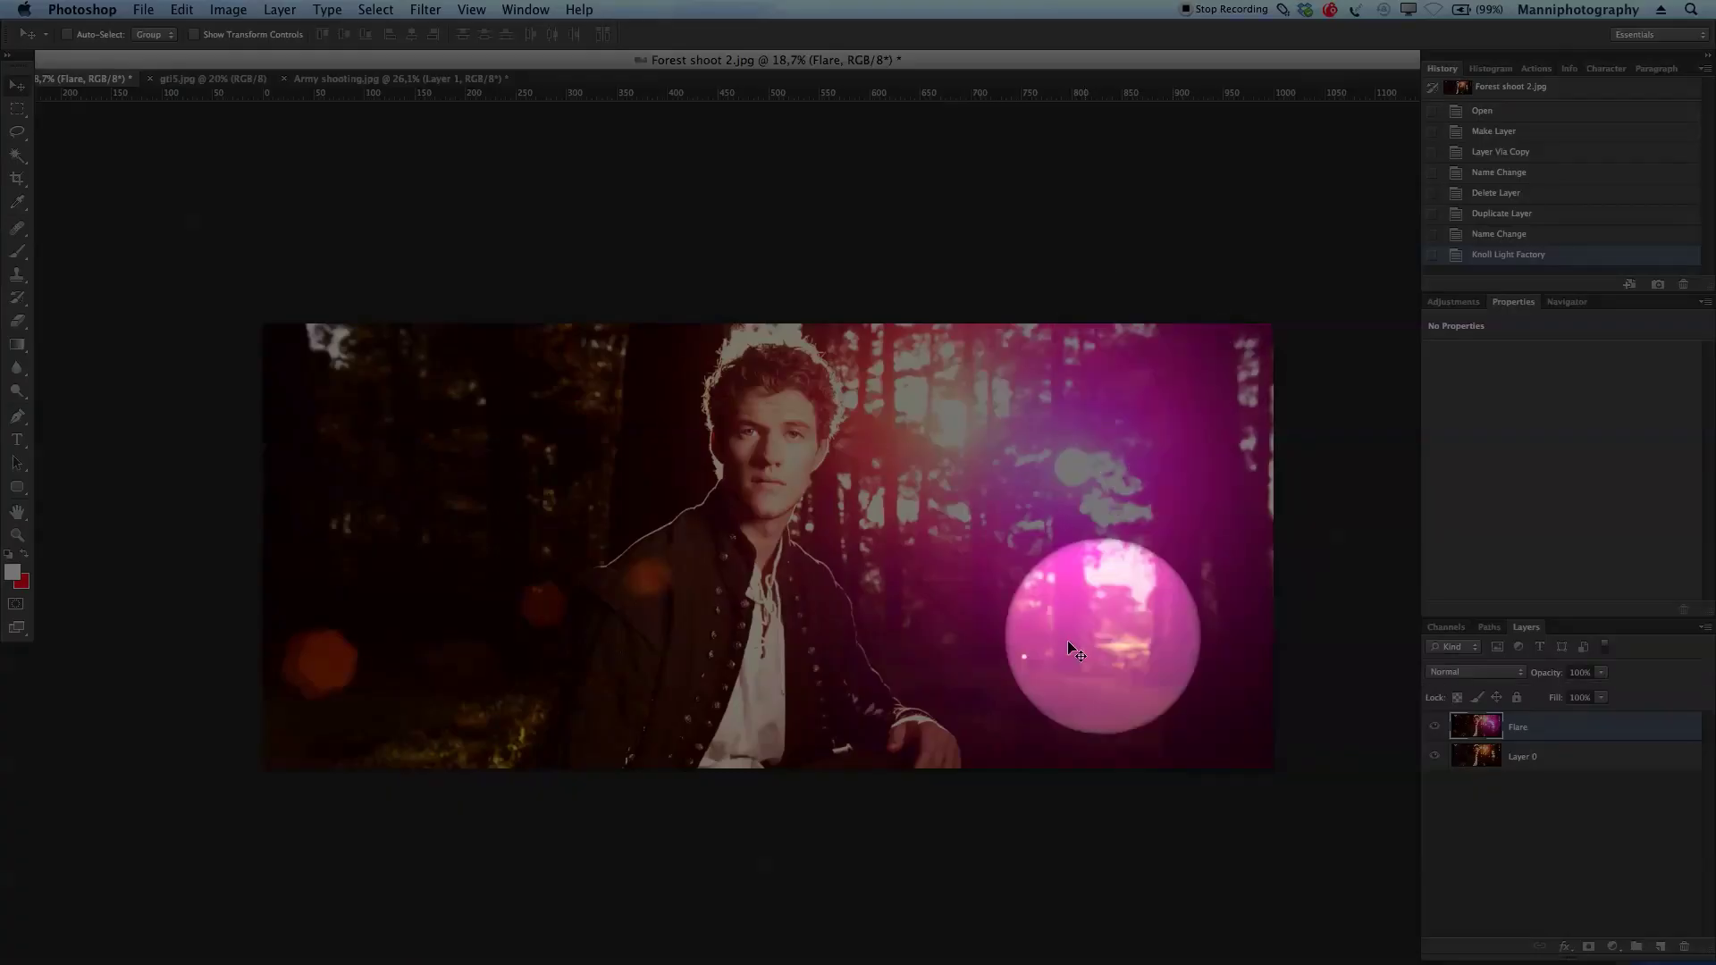
pyautogui.click(1433, 730)
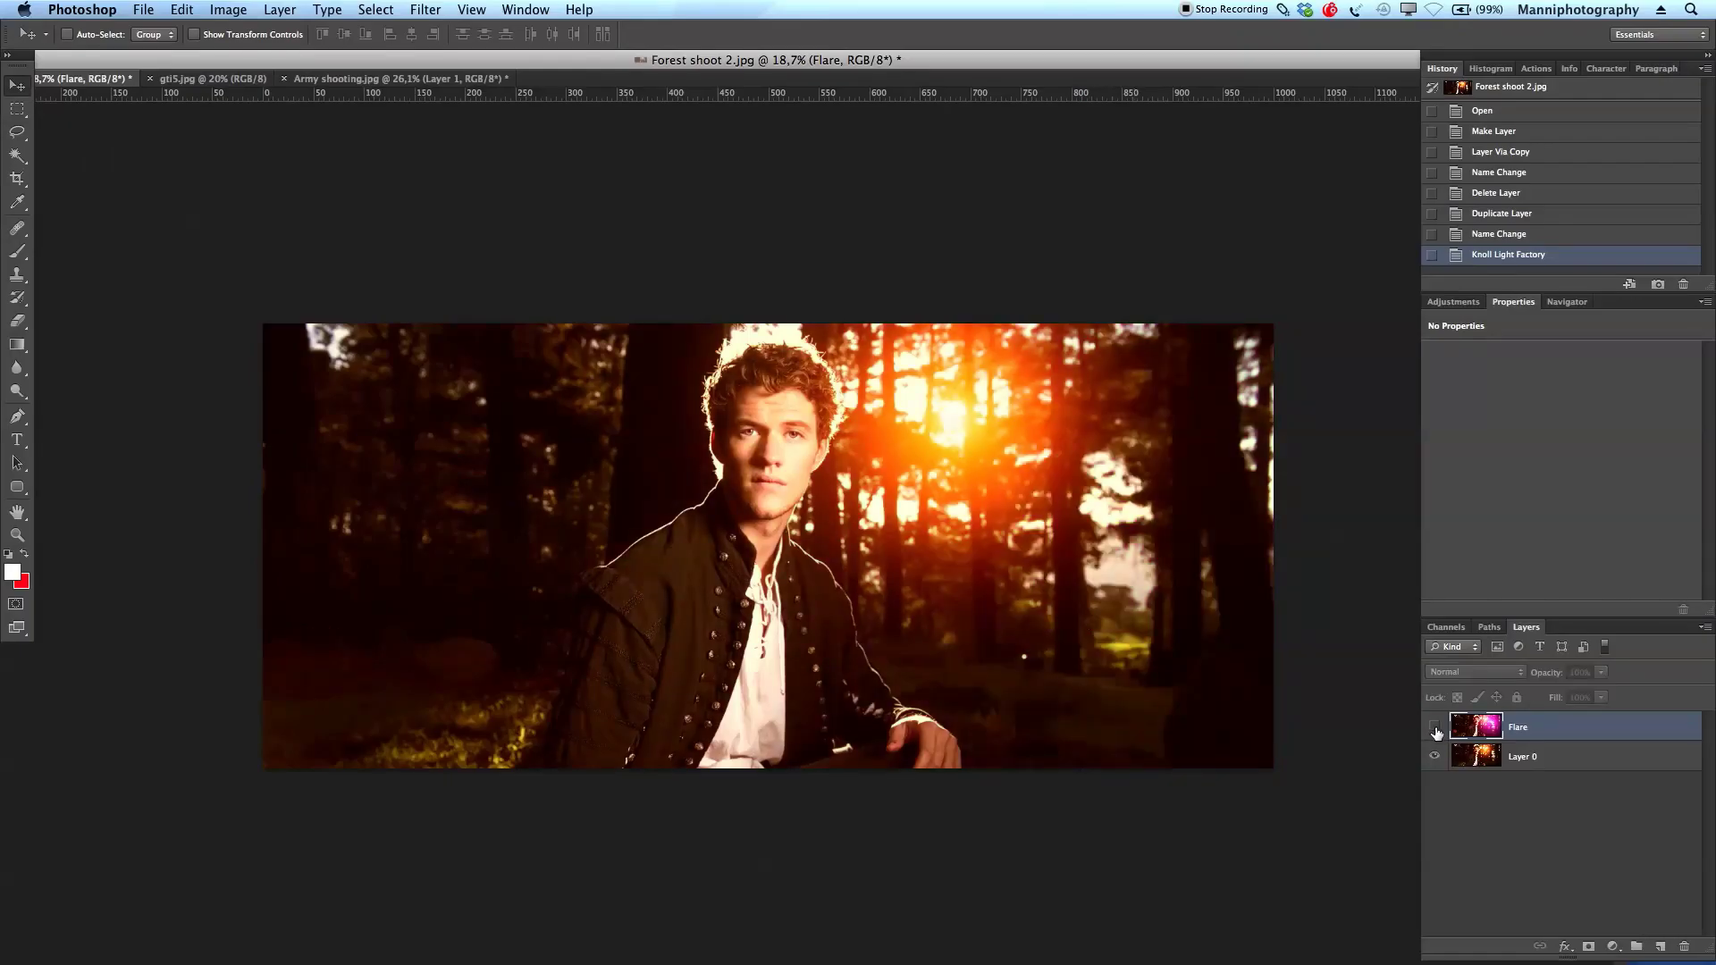
pyautogui.click(1434, 730)
pyautogui.click(1435, 729)
pyautogui.click(1434, 729)
pyautogui.click(1435, 729)
# Step: Switch to the gti5.jpg car photo, convert its background to a regular layer and duplicate that layer
pyautogui.hotkey('ctrl', 'Tab')
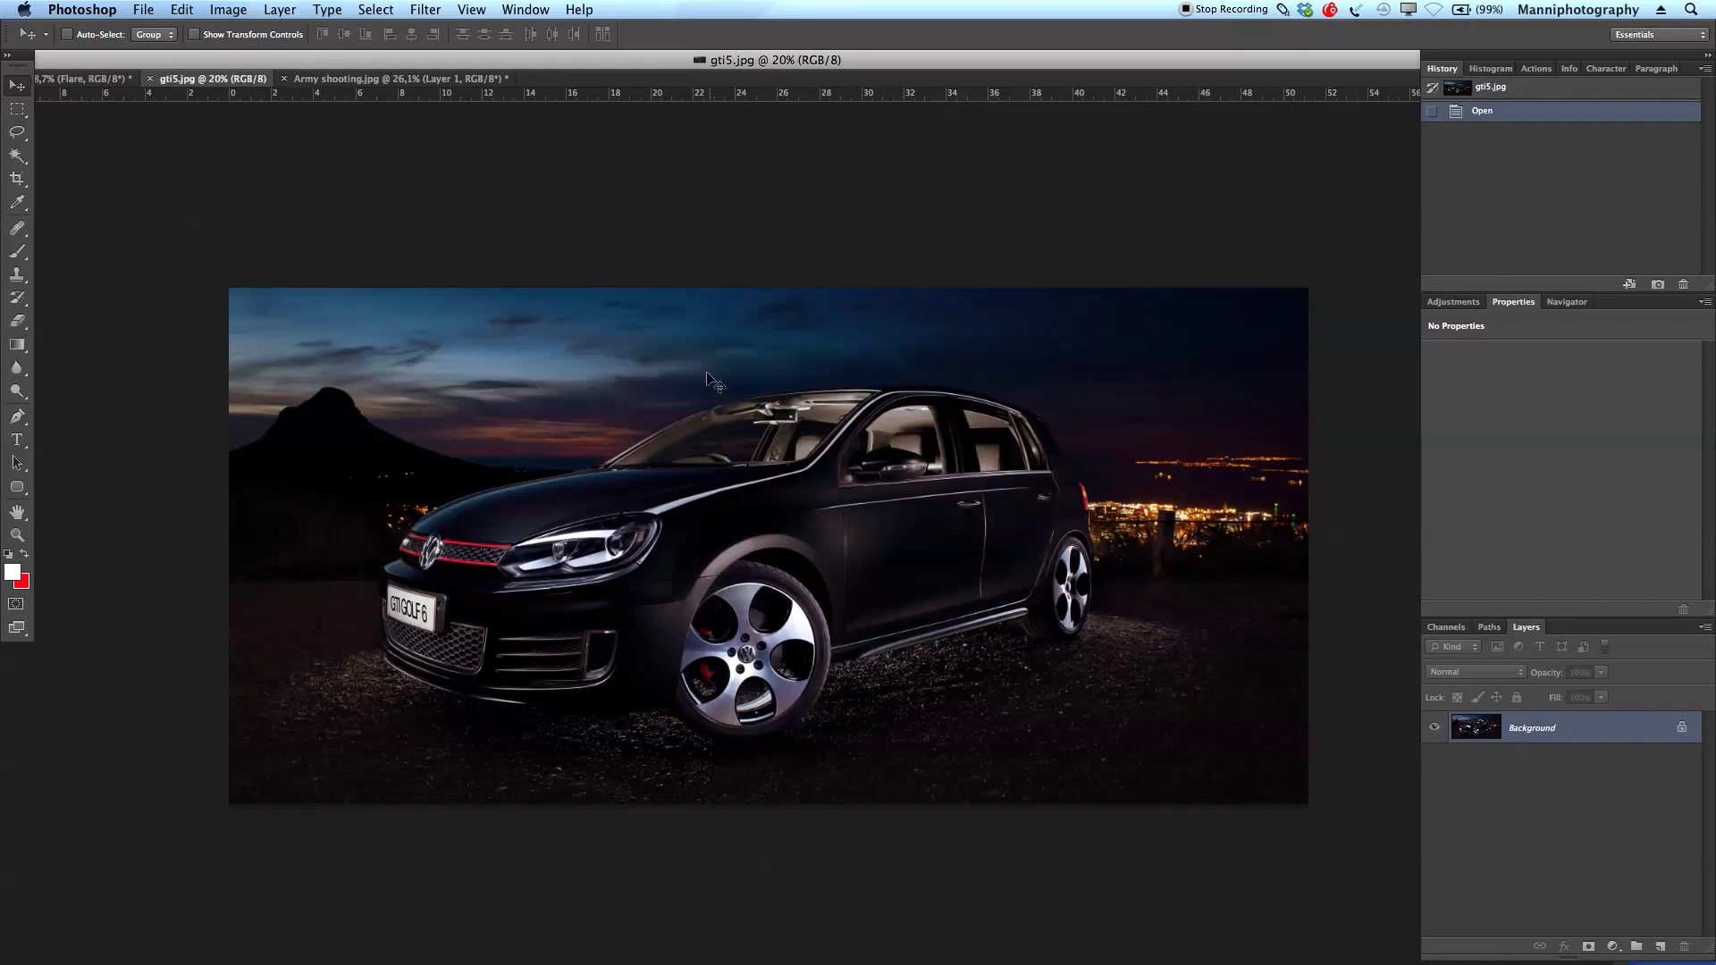
pyautogui.click(525, 9)
pyautogui.click(705, 154)
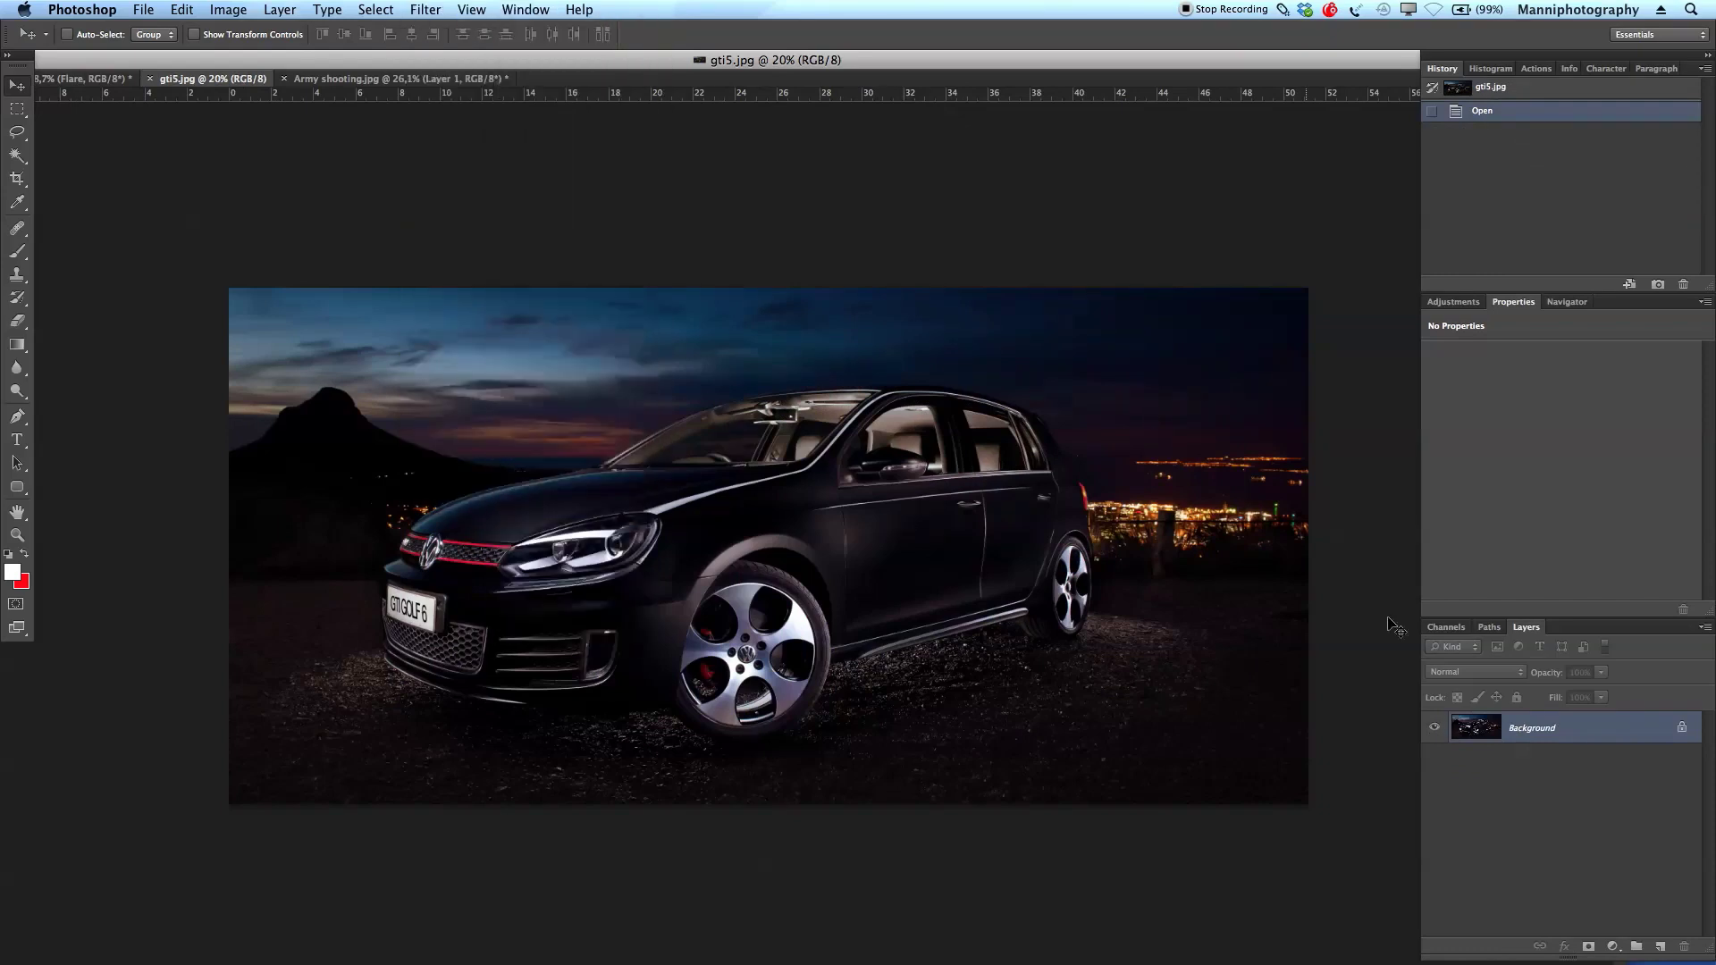
pyautogui.doubleClick(1582, 737)
pyautogui.press('Return')
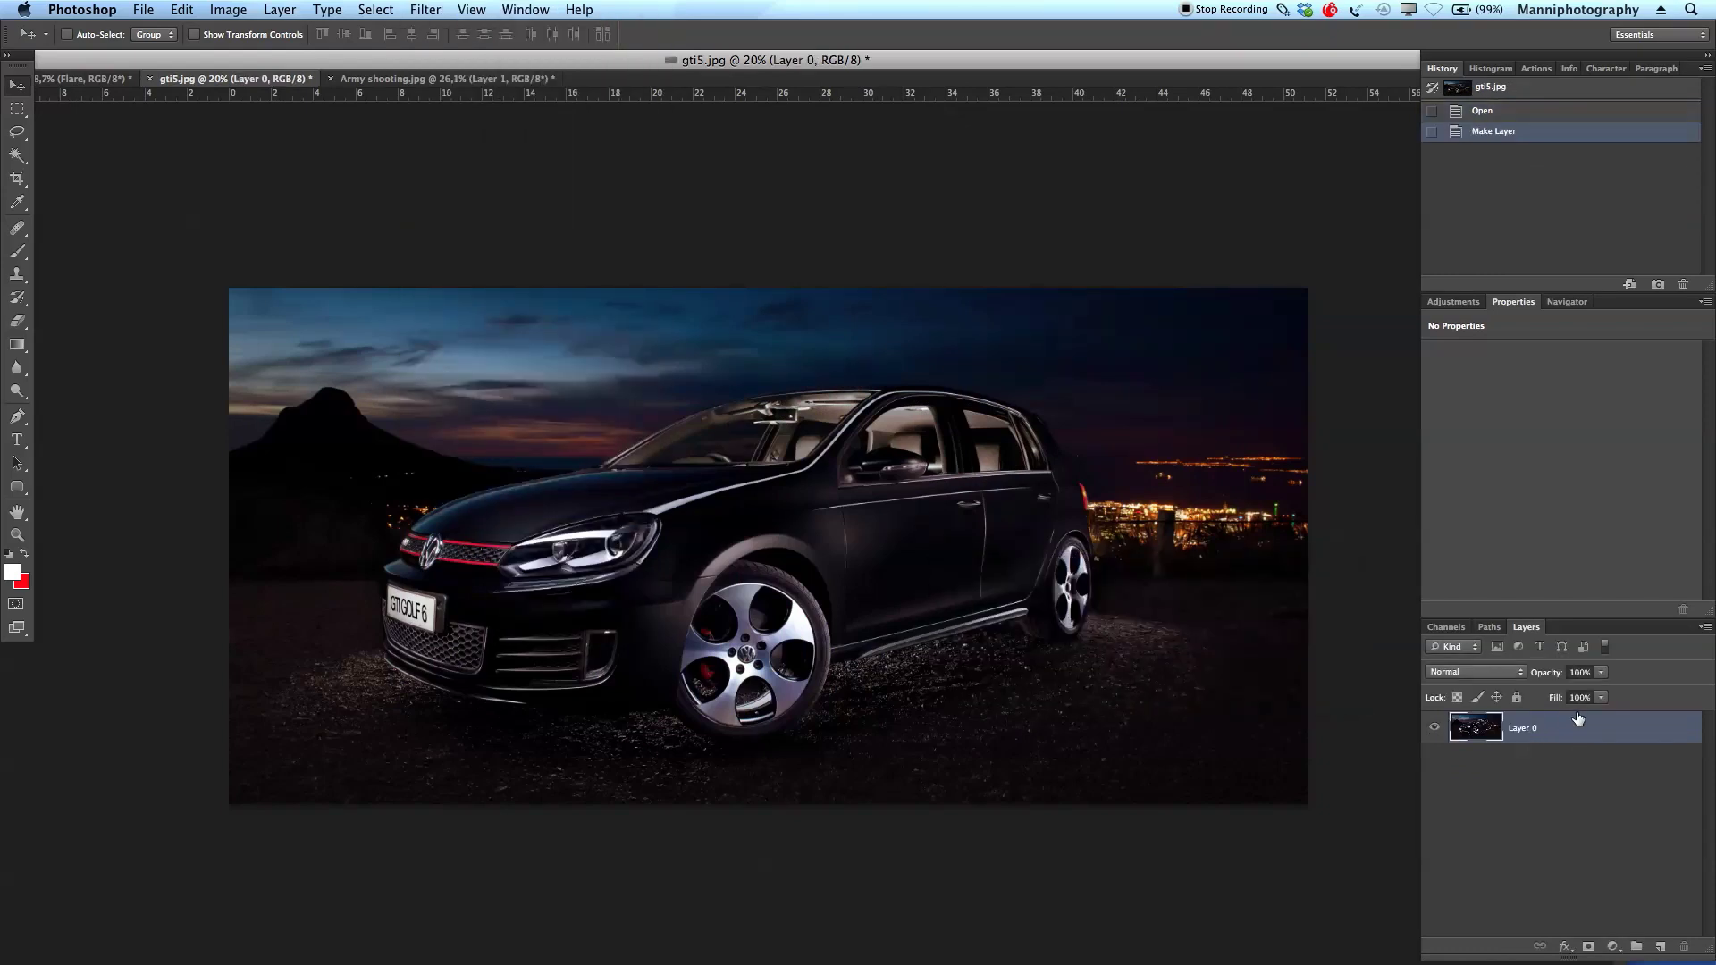
pyautogui.press('super+j')
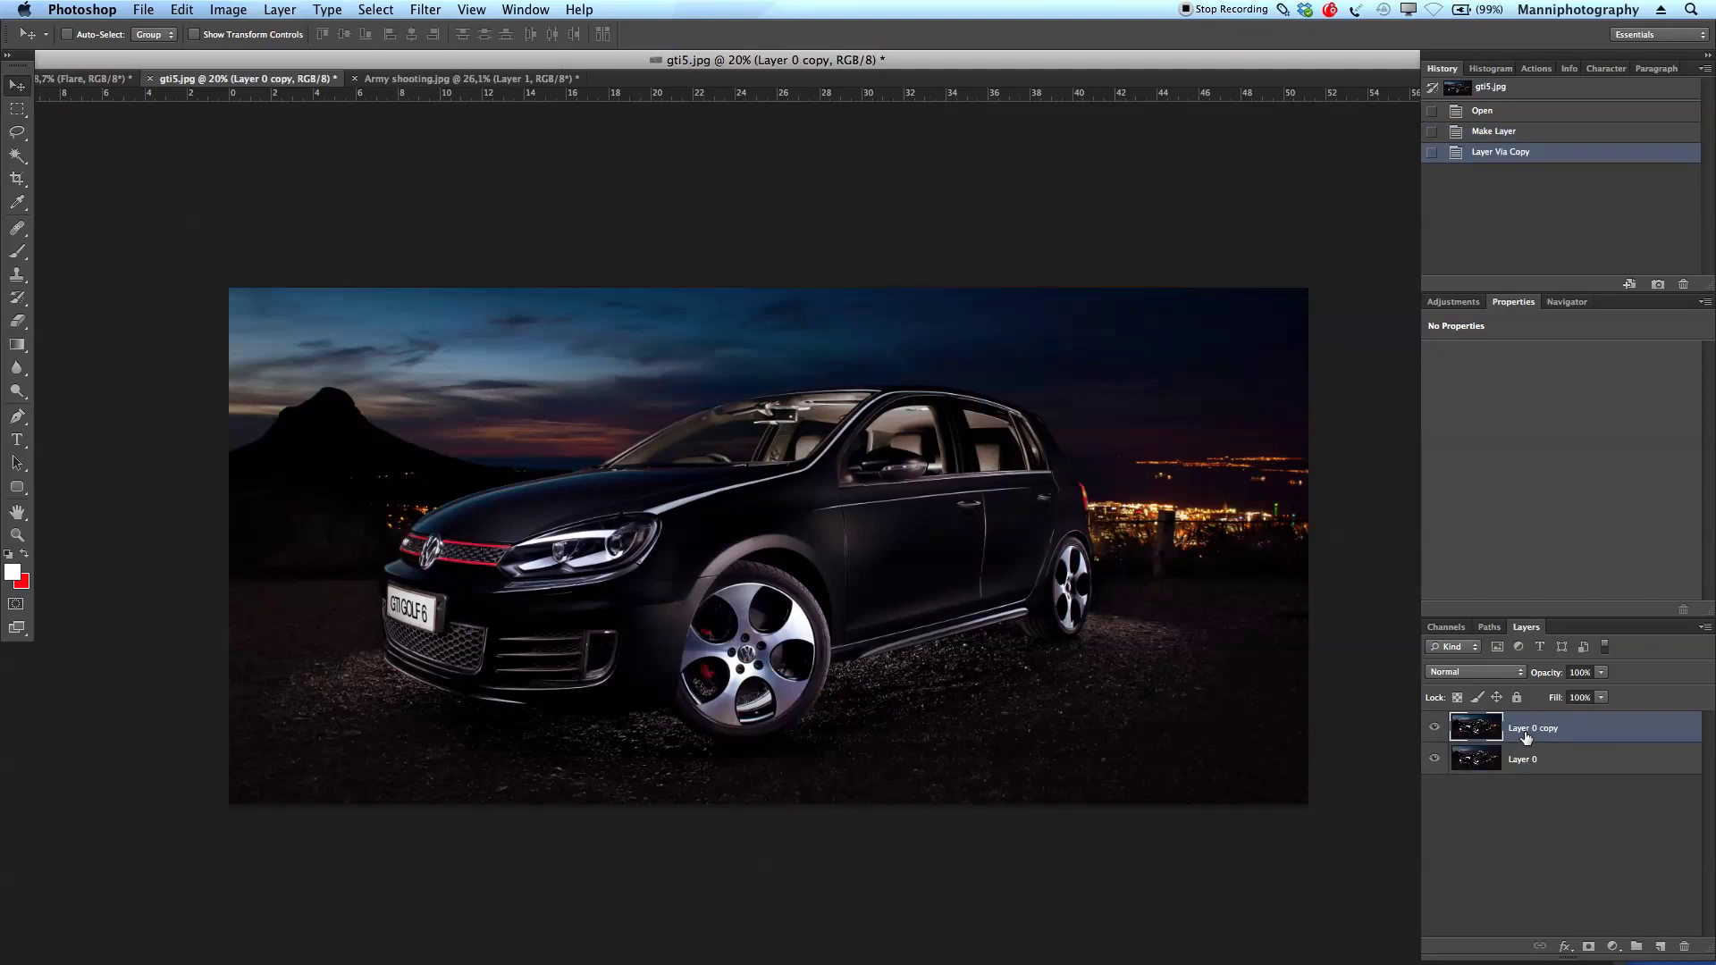
# Step: Open the Knoll Light Factory filter on the duplicate layer and move the flare into the sky right of the mountain peak
pyautogui.click(406, 9)
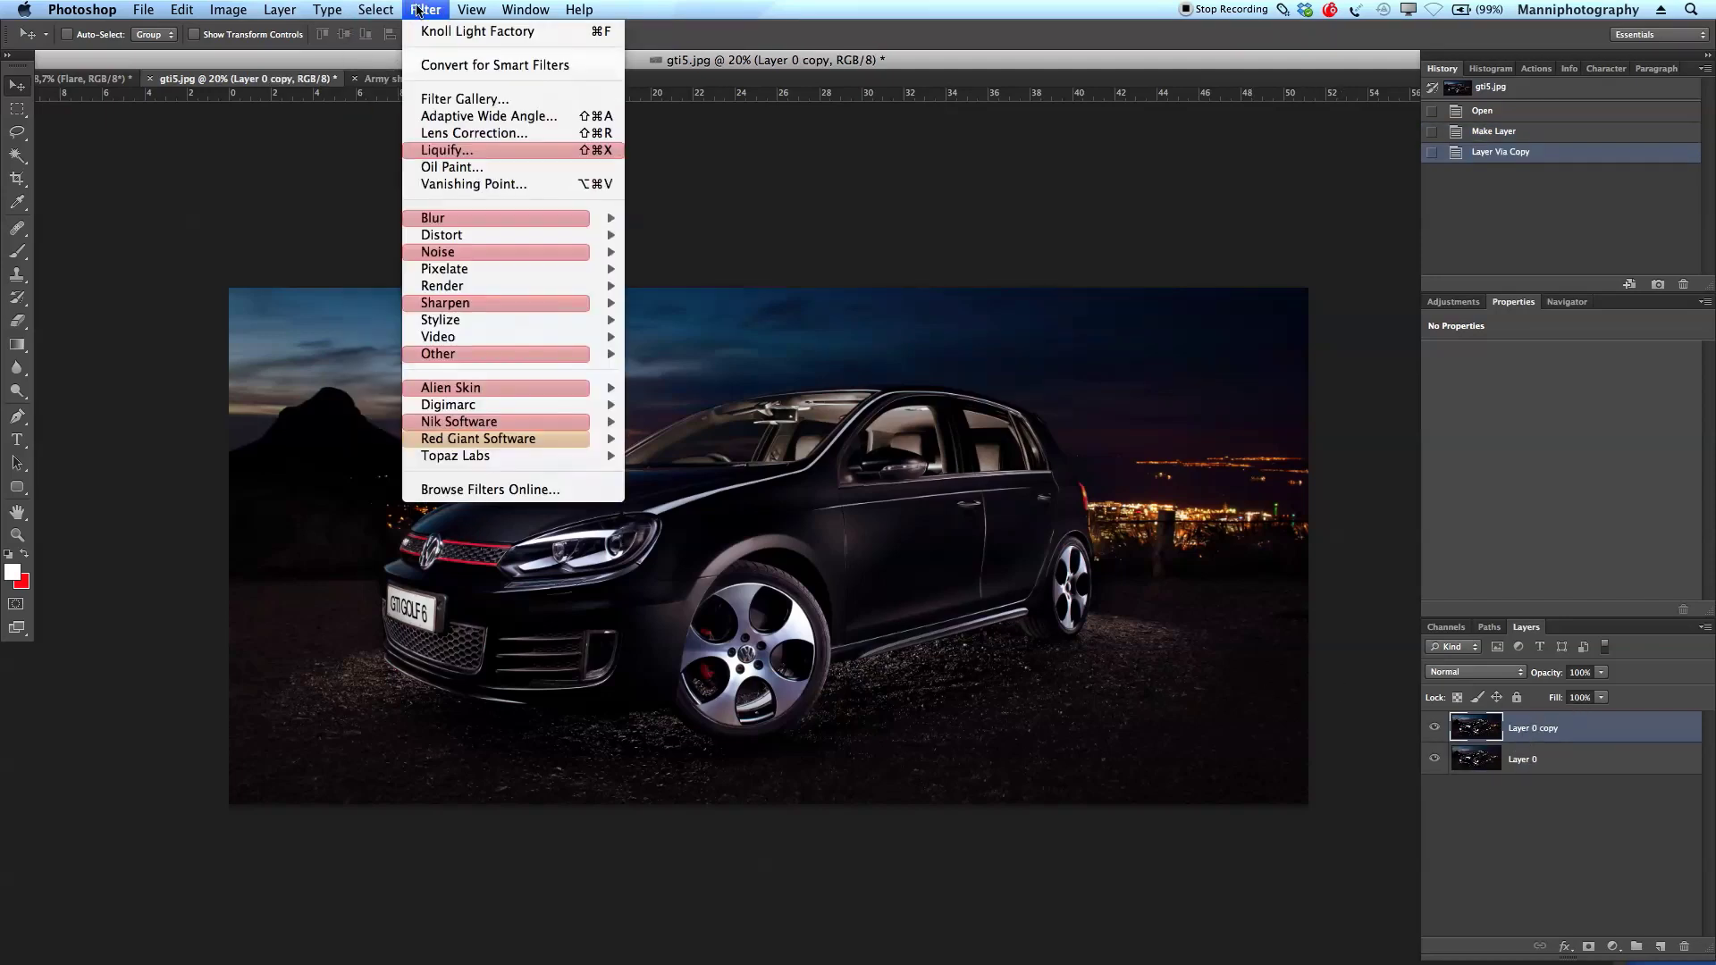
pyautogui.moveTo(489, 440)
pyautogui.click(714, 438)
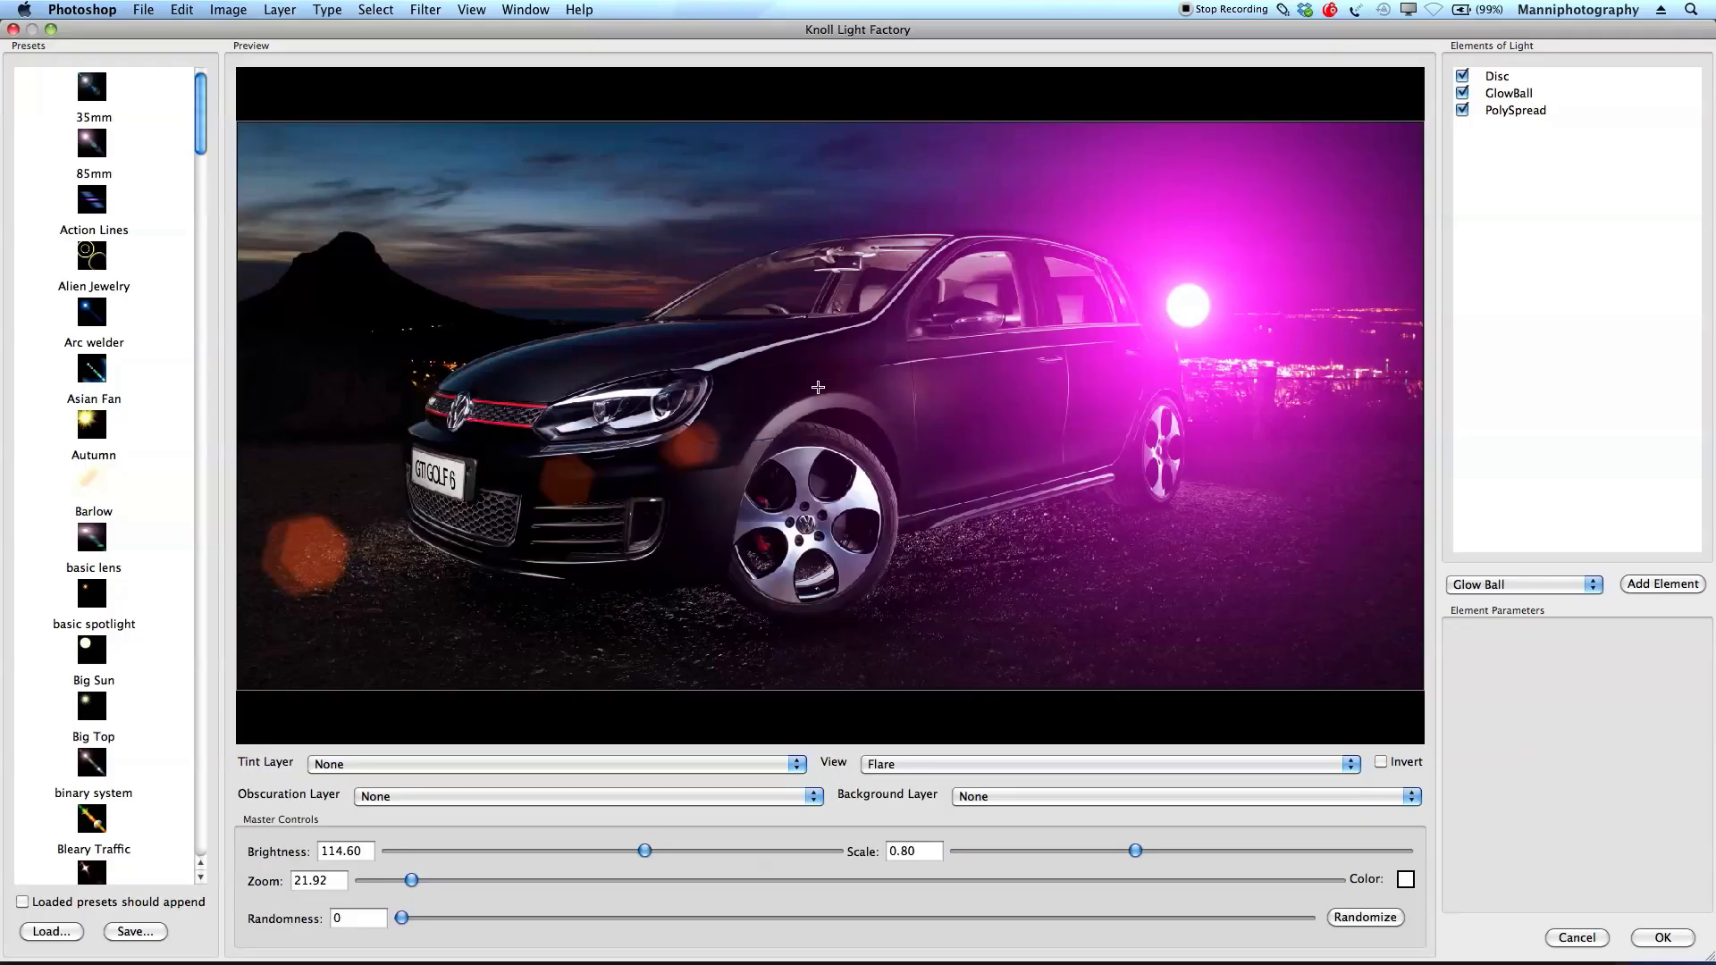
pyautogui.moveTo(1195, 316); pyautogui.dragTo(494, 215)
# Step: Set the GlowBall element's outer color to orange (eb990a)
pyautogui.click(1536, 95)
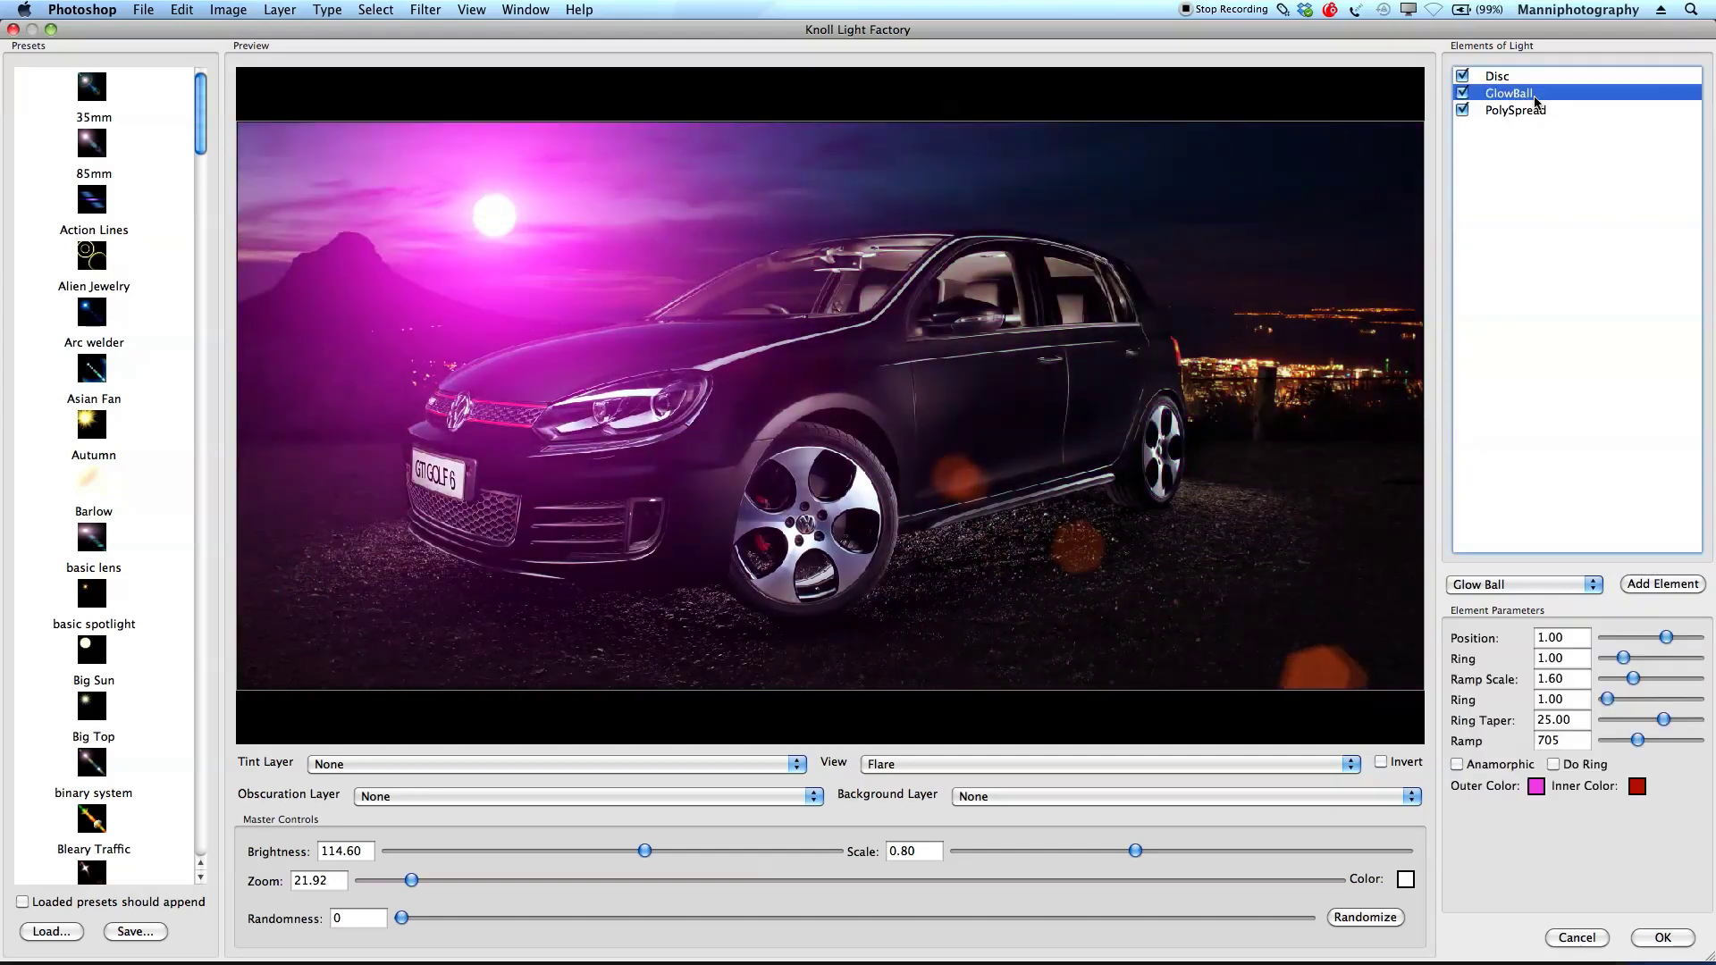
pyautogui.click(1536, 789)
pyautogui.moveTo(1153, 838); pyautogui.dragTo(1153, 852)
pyautogui.click(1123, 650)
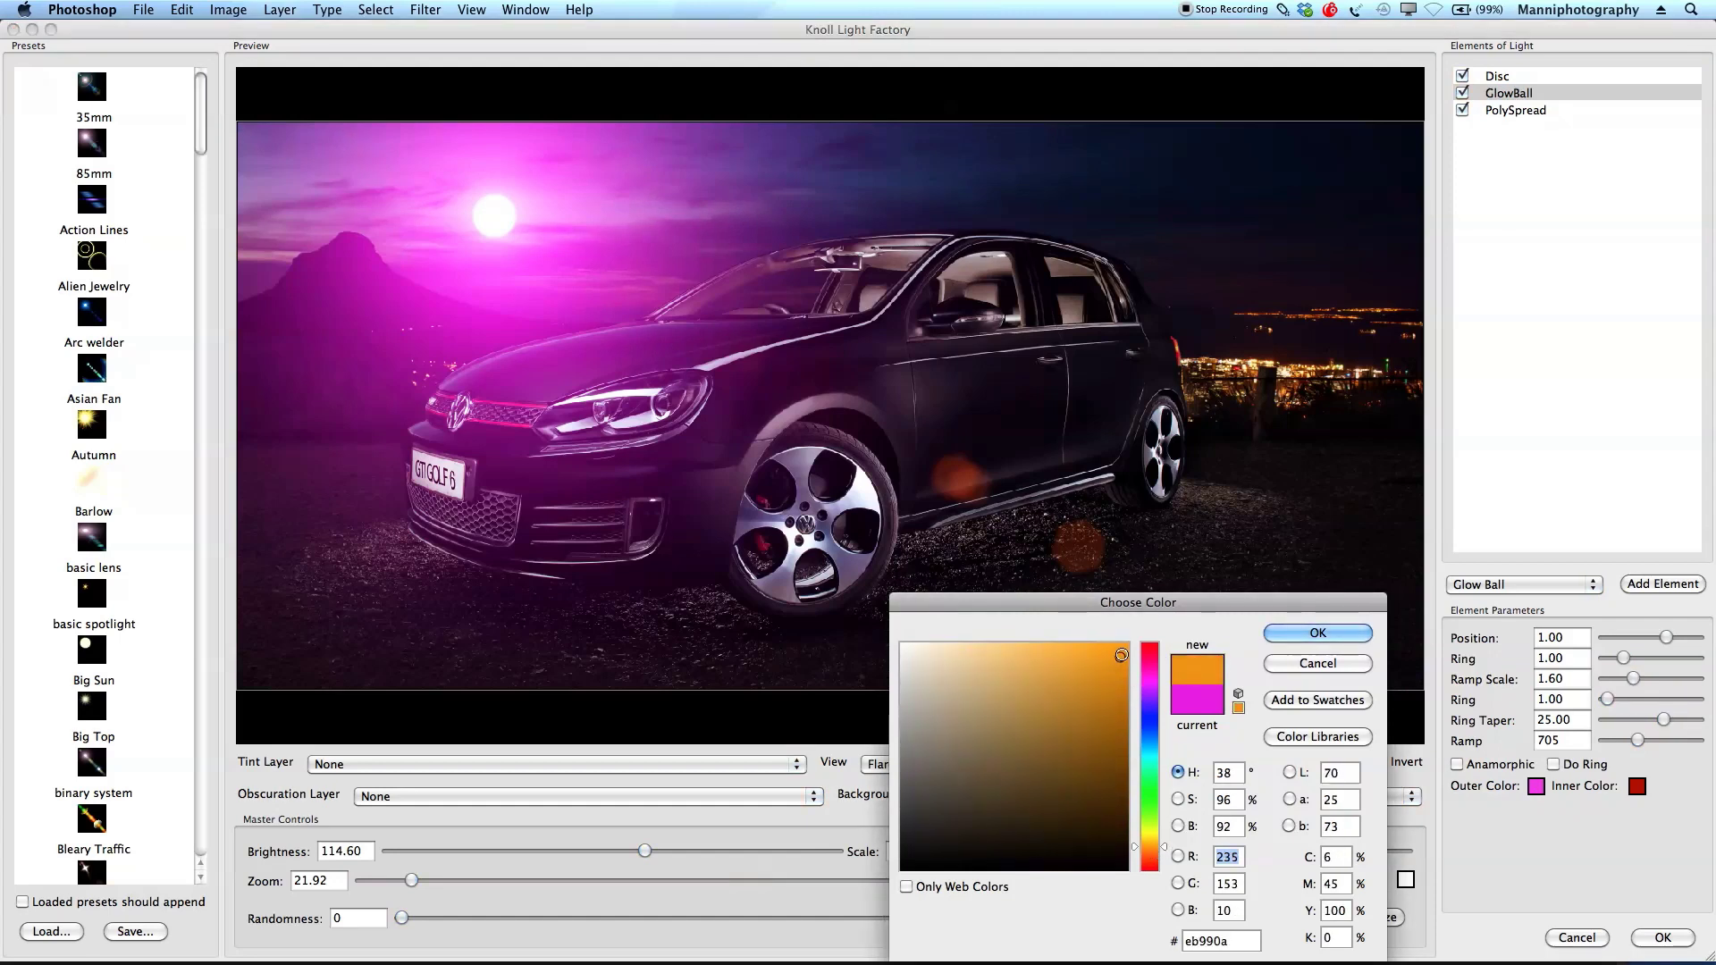
pyautogui.click(1354, 633)
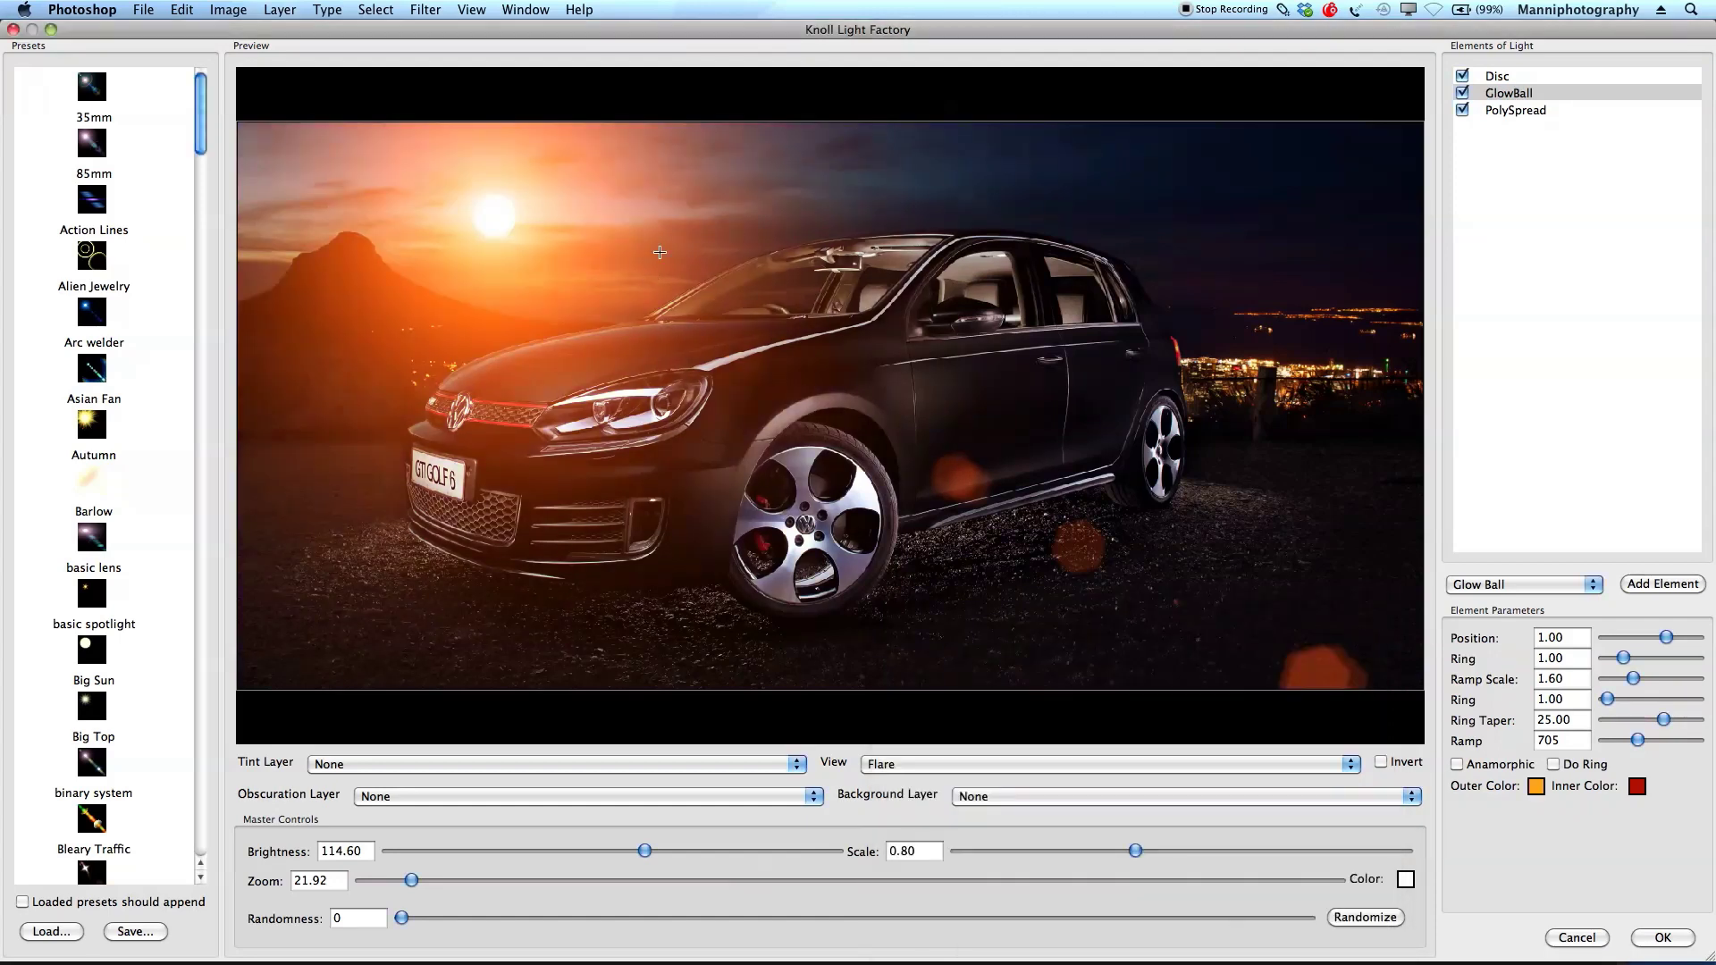
# Step: Lower the flare and shift it closer to the mountain's right slope, just above the horizon
pyautogui.moveTo(518, 224); pyautogui.dragTo(453, 248)
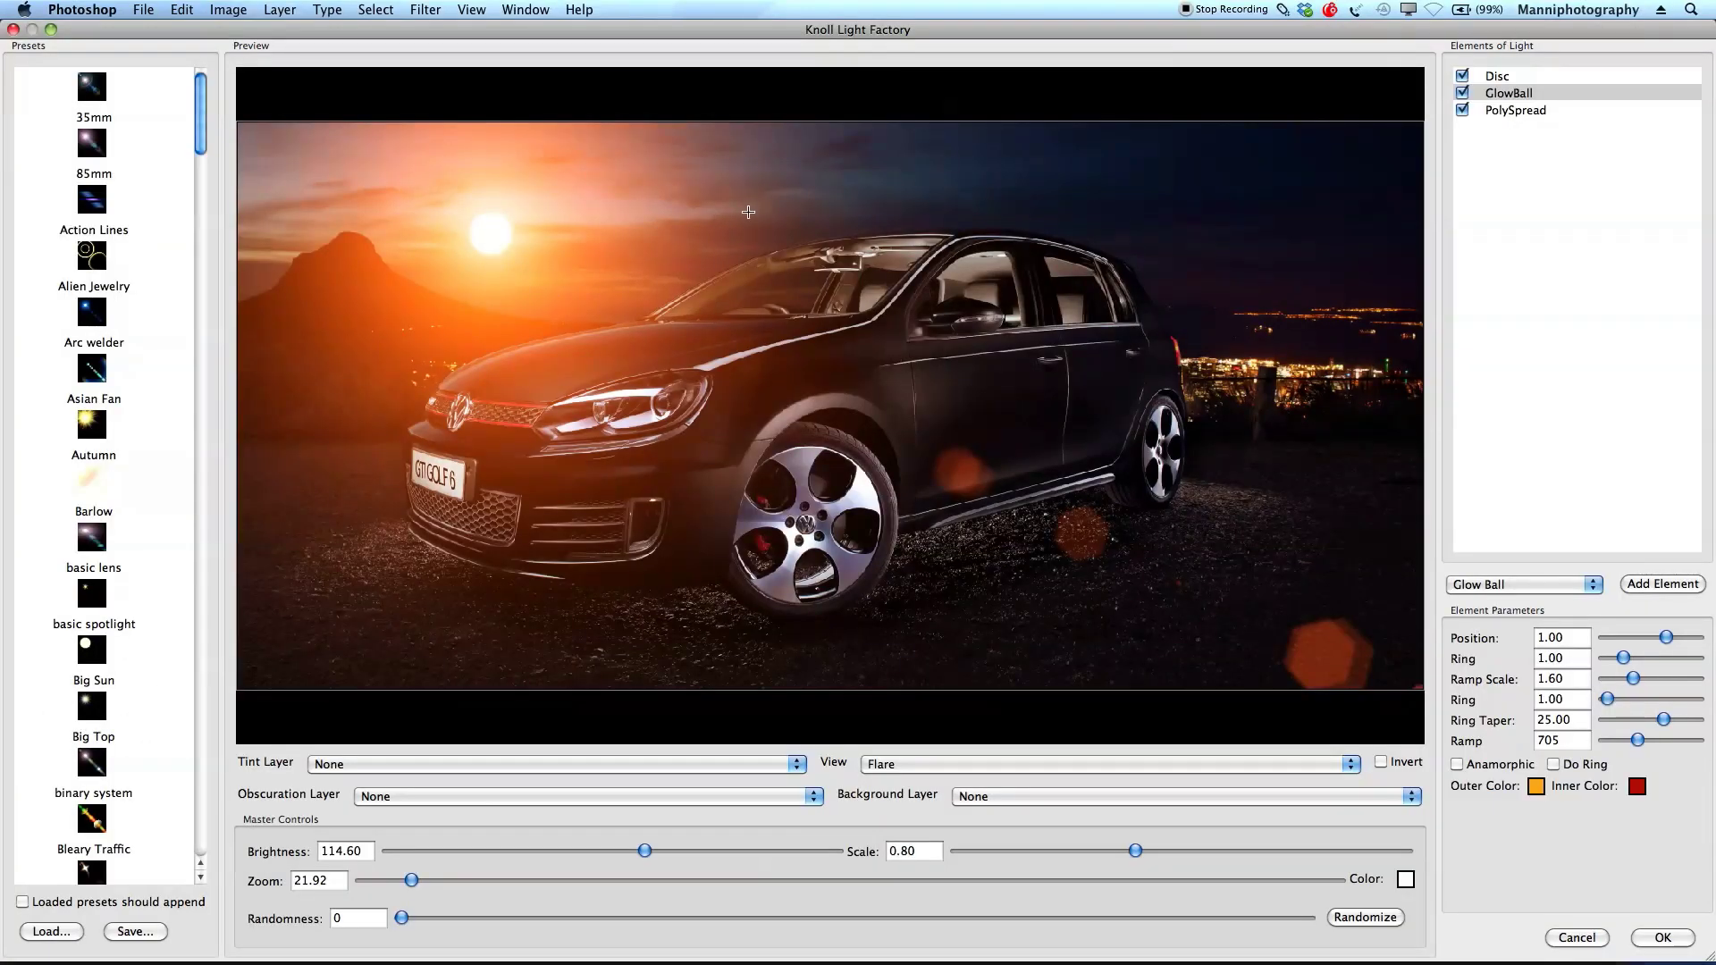
pyautogui.moveTo(491, 238); pyautogui.dragTo(453, 250)
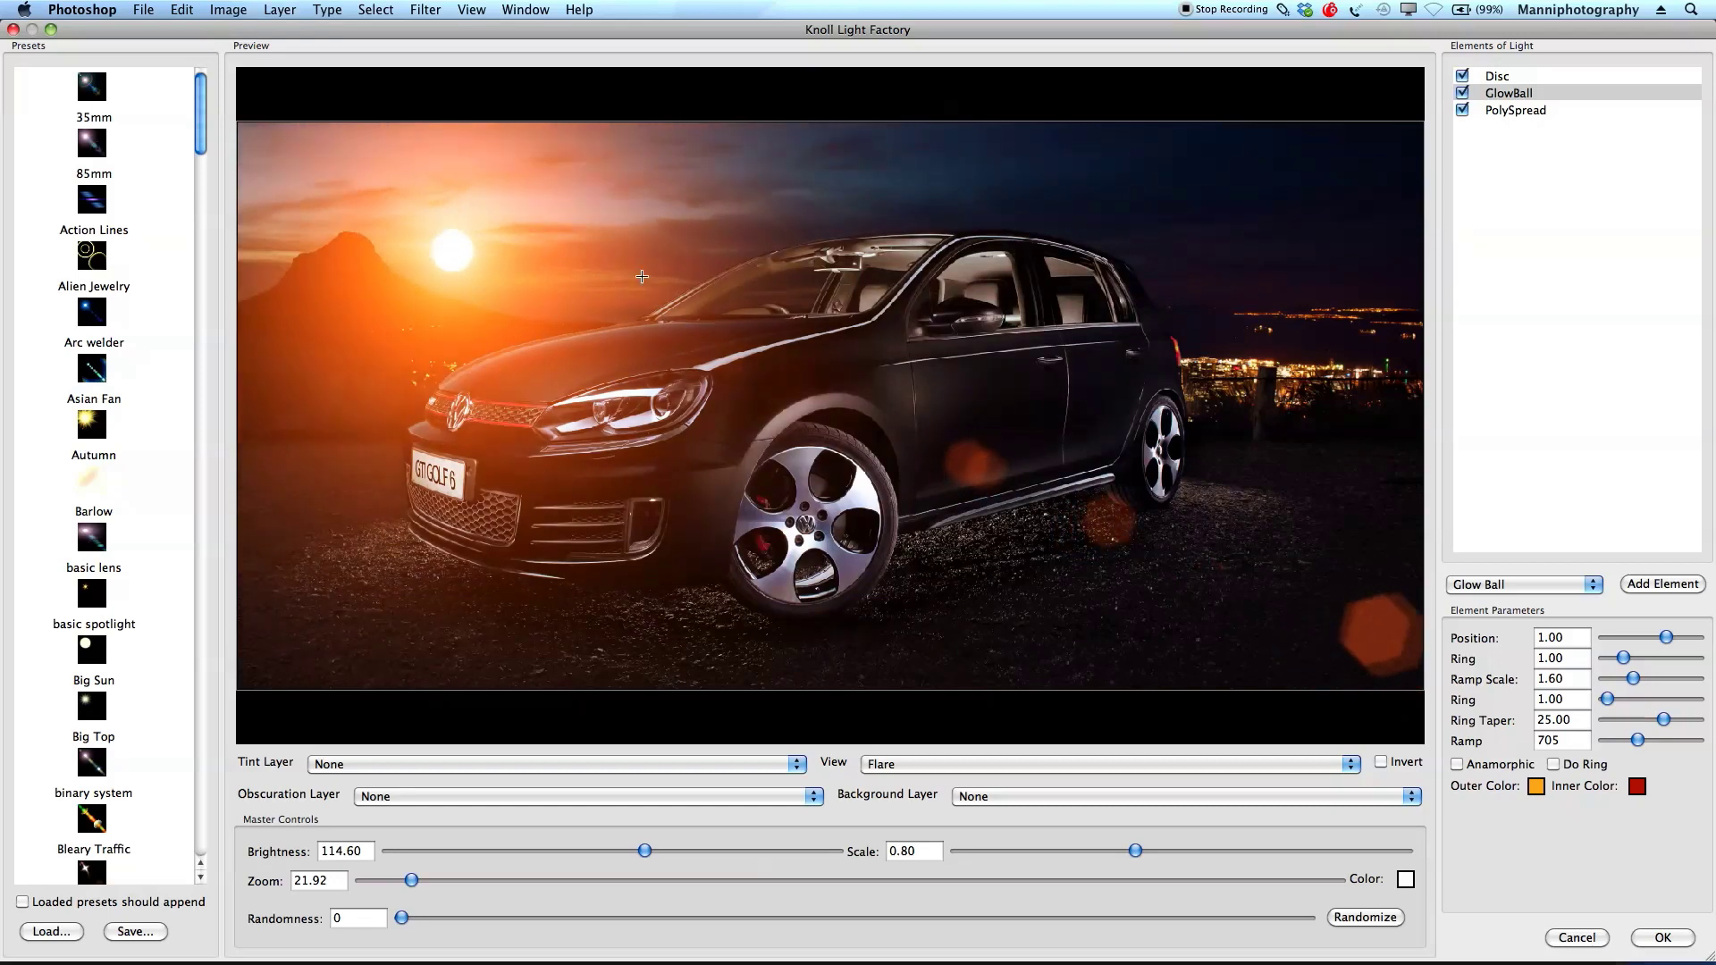
# Step: Reduce the Disc element's scale to 0.10 and shift the flare slightly away from the mountain
pyautogui.click(1505, 80)
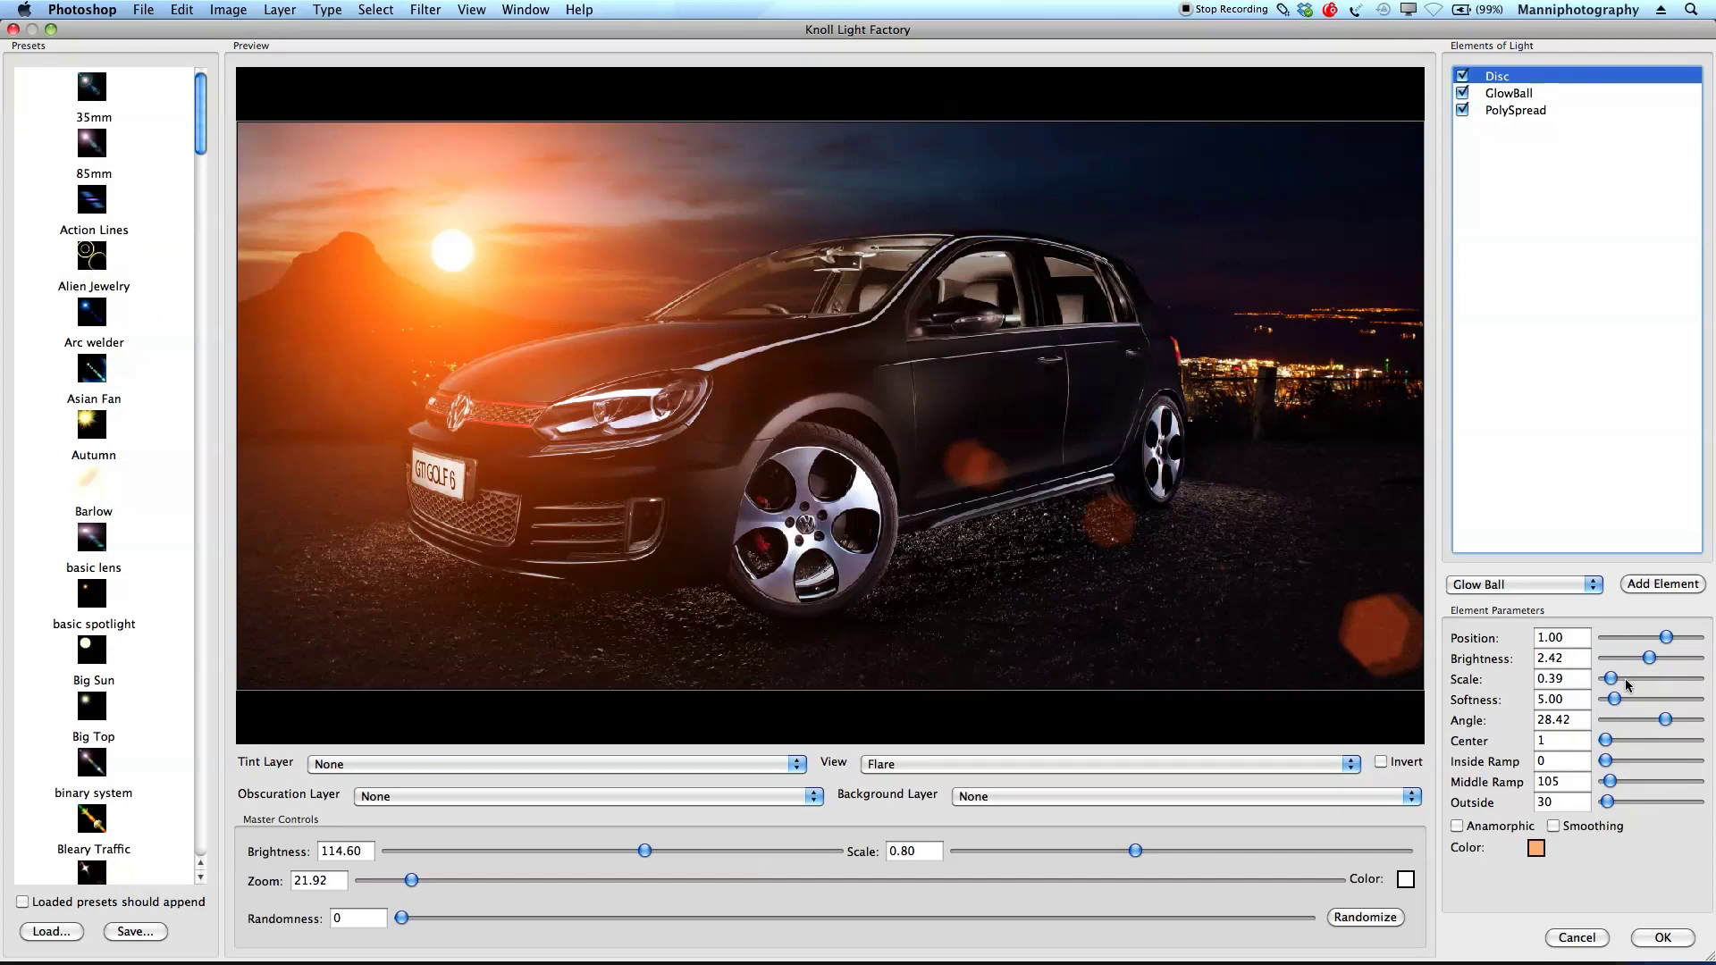
pyautogui.moveTo(1611, 679); pyautogui.dragTo(1605, 684)
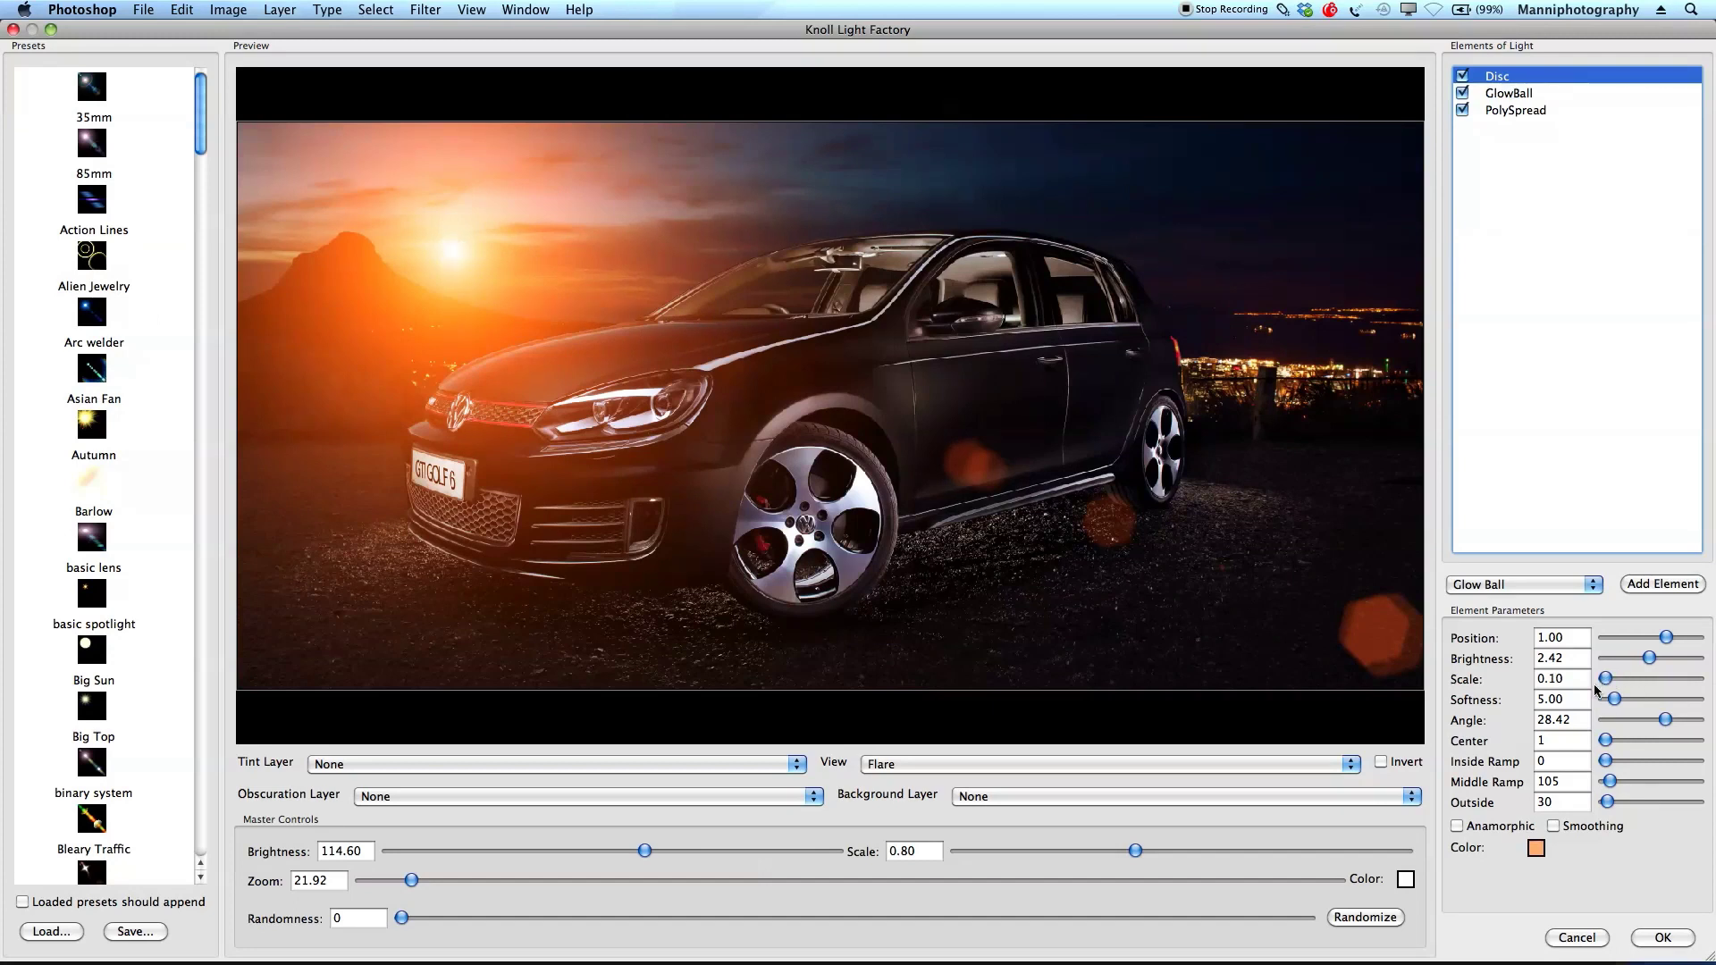
pyautogui.moveTo(459, 257)
pyautogui.mouseDown()
pyautogui.moveTo(483, 295)
pyautogui.moveTo(464, 258)
pyautogui.mouseUp()
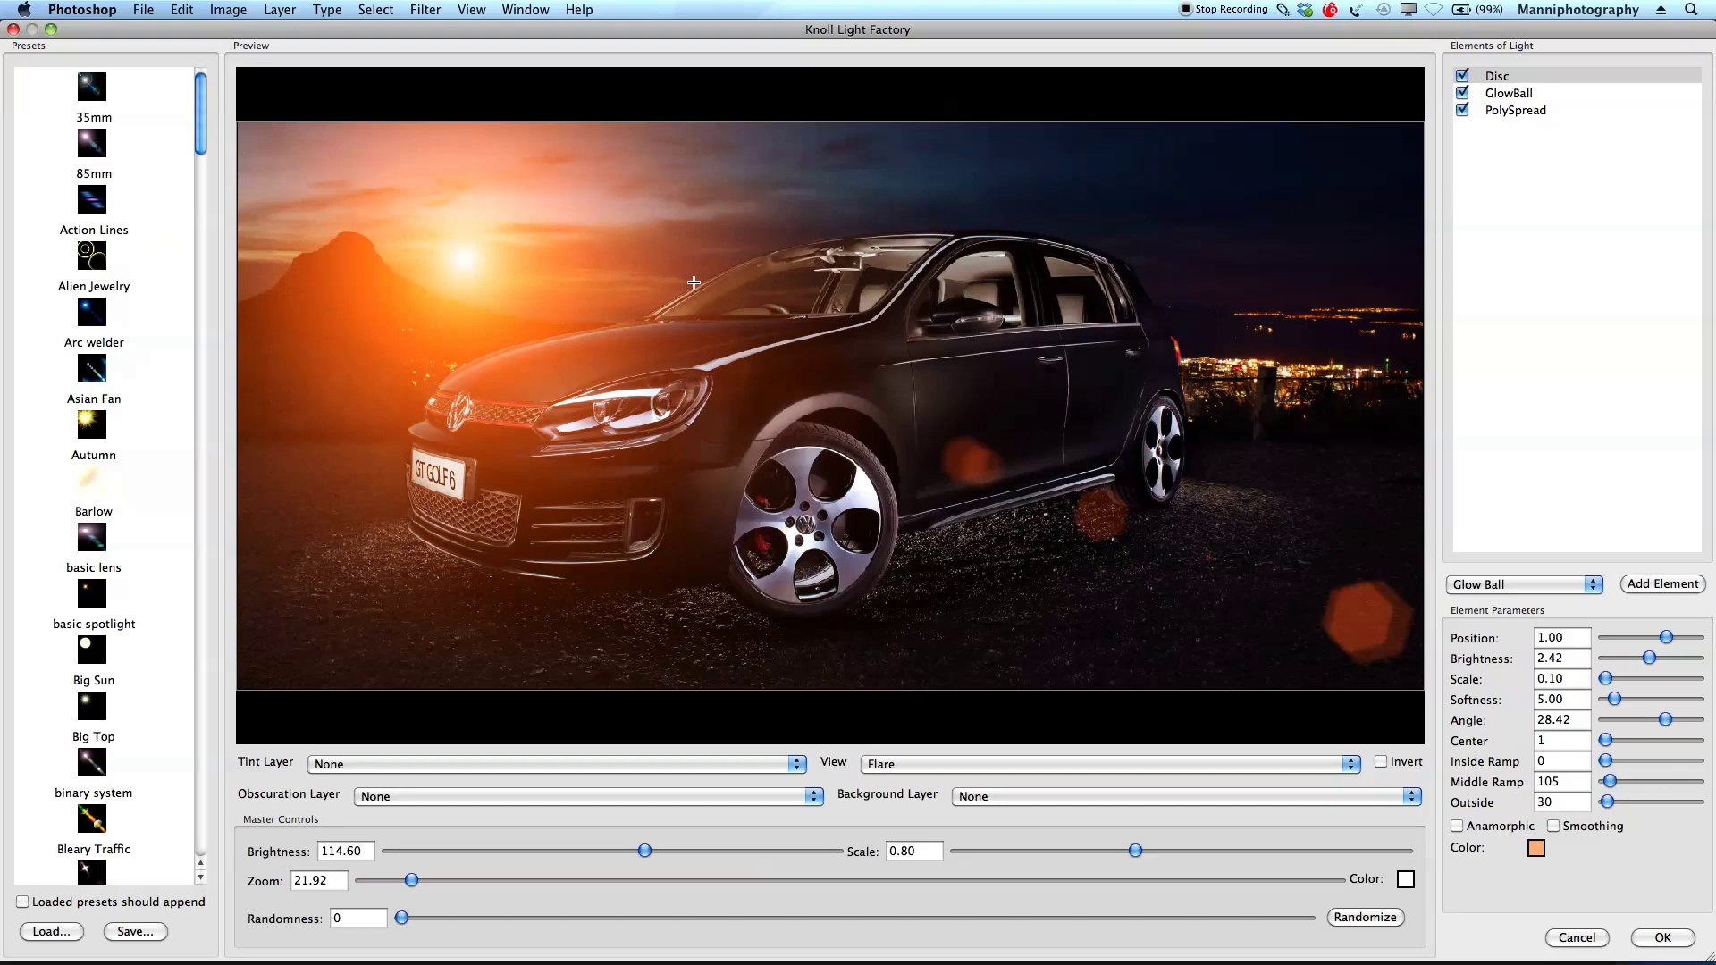
# Step: Apply the vortex bright preset, placing its flare on the car's near headlight at a brightness of 95.80
pyautogui.moveTo(200, 124); pyautogui.dragTo(225, 874)
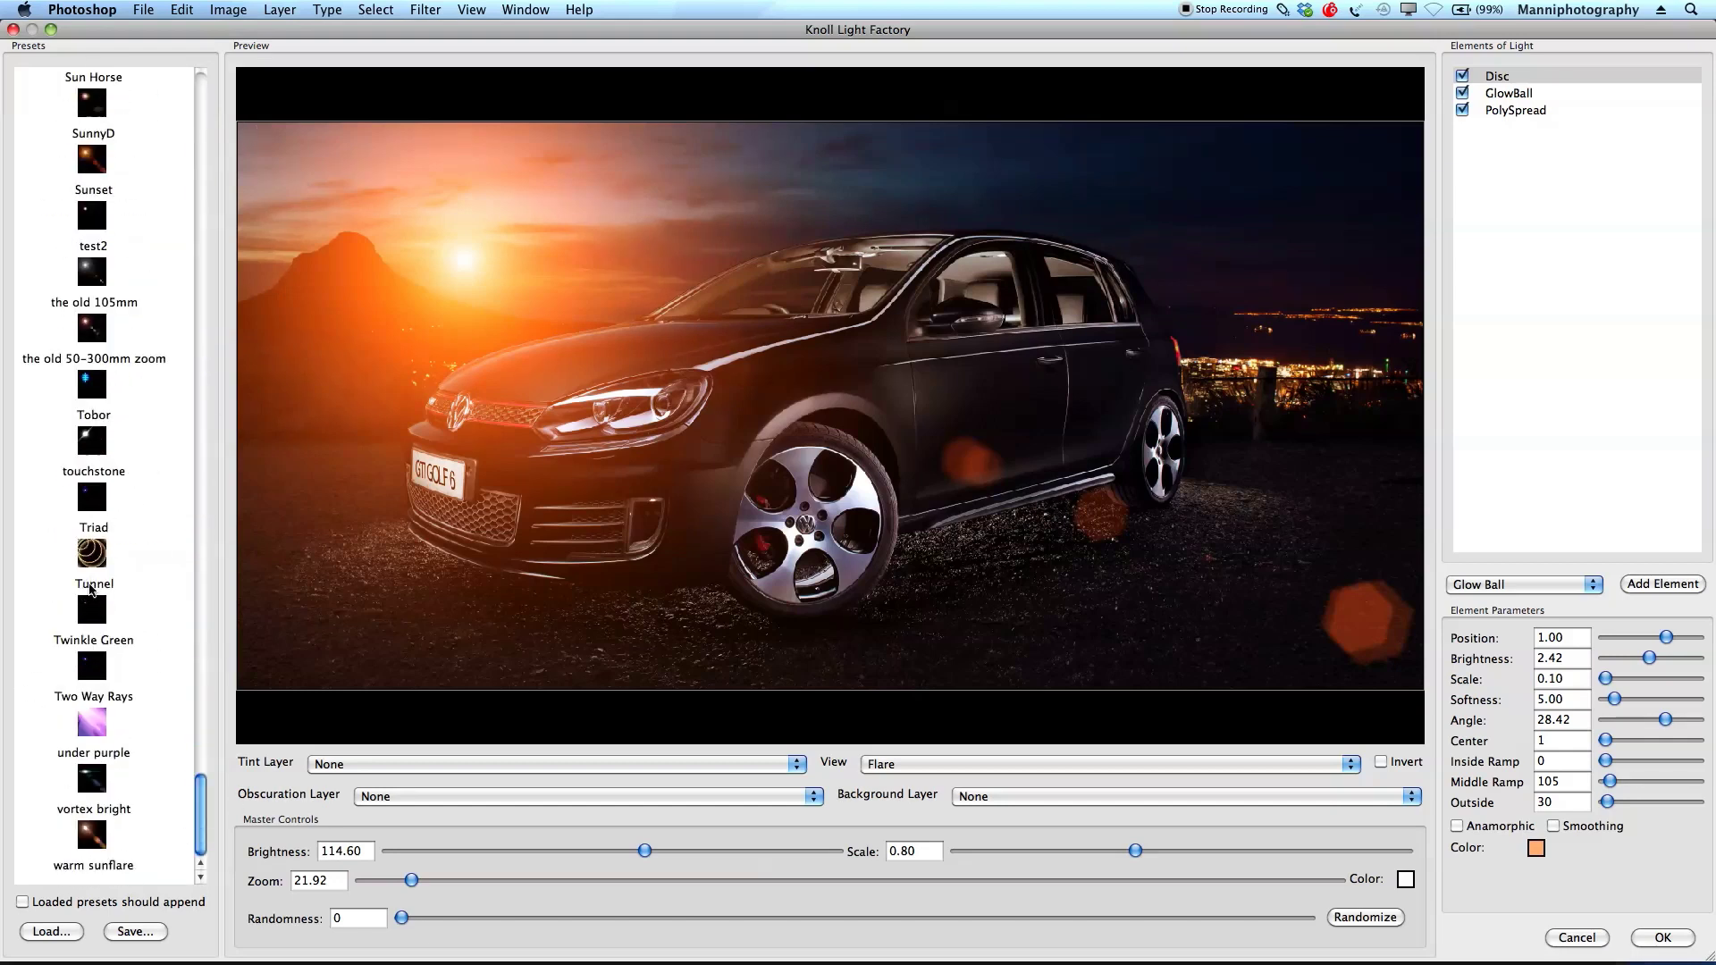
pyautogui.doubleClick(97, 808)
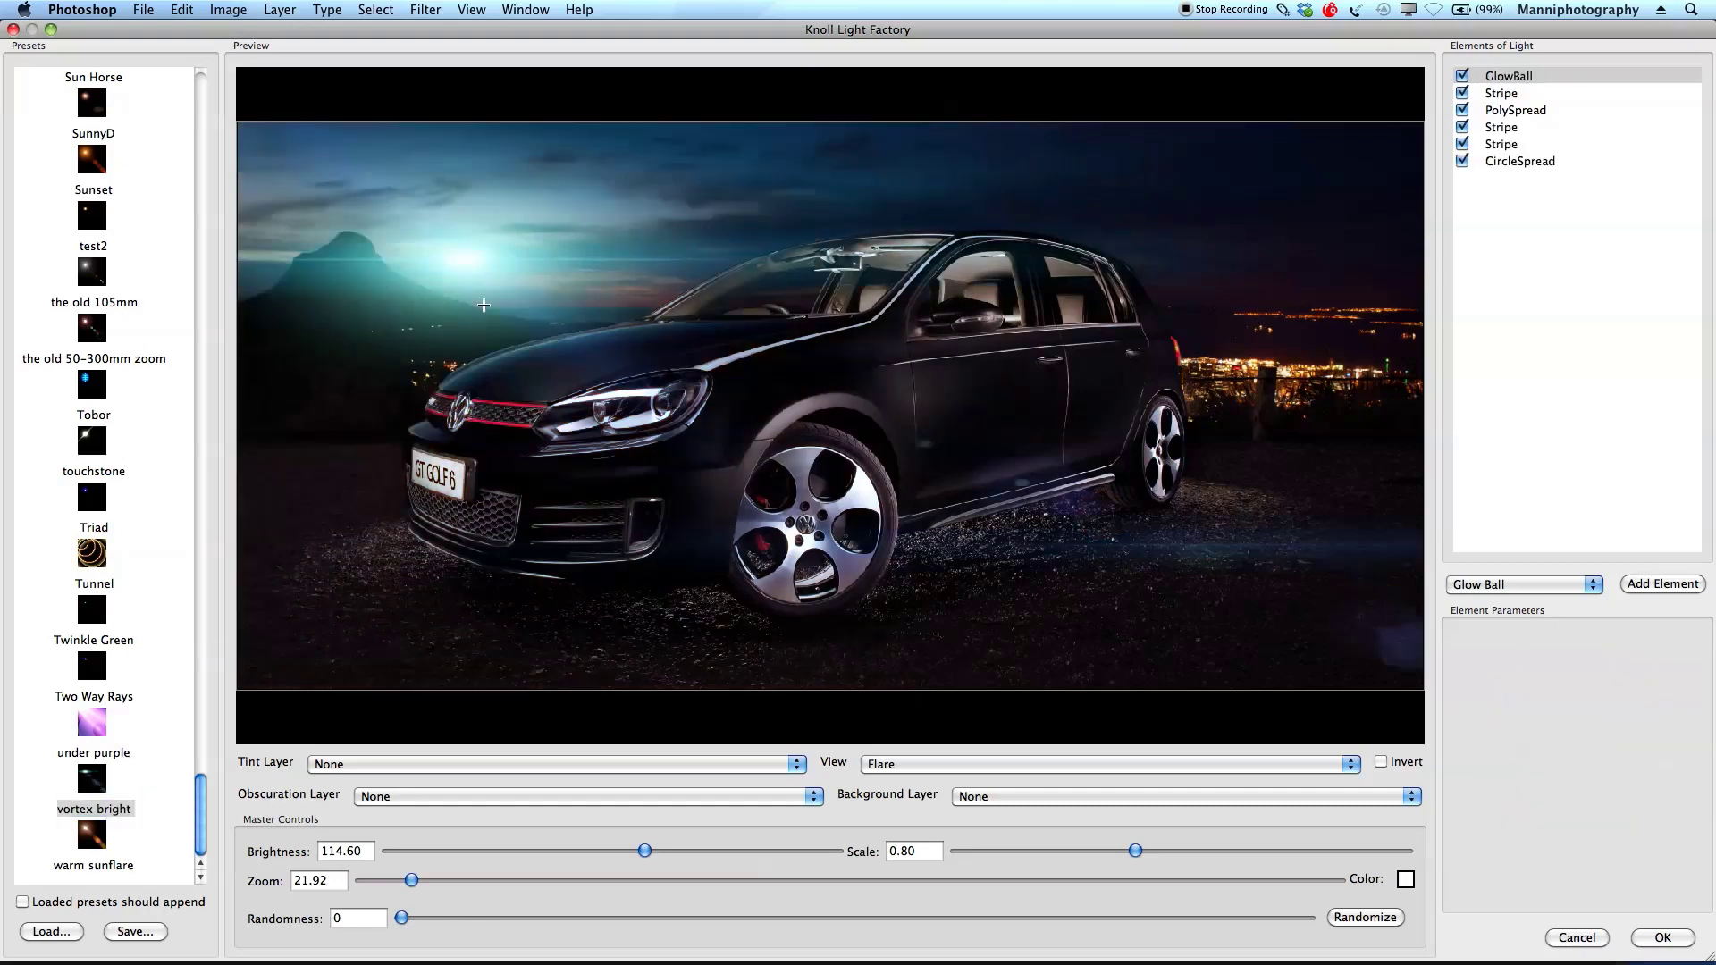
pyautogui.moveTo(467, 258); pyautogui.dragTo(490, 336)
pyautogui.moveTo(464, 432); pyautogui.dragTo(656, 394)
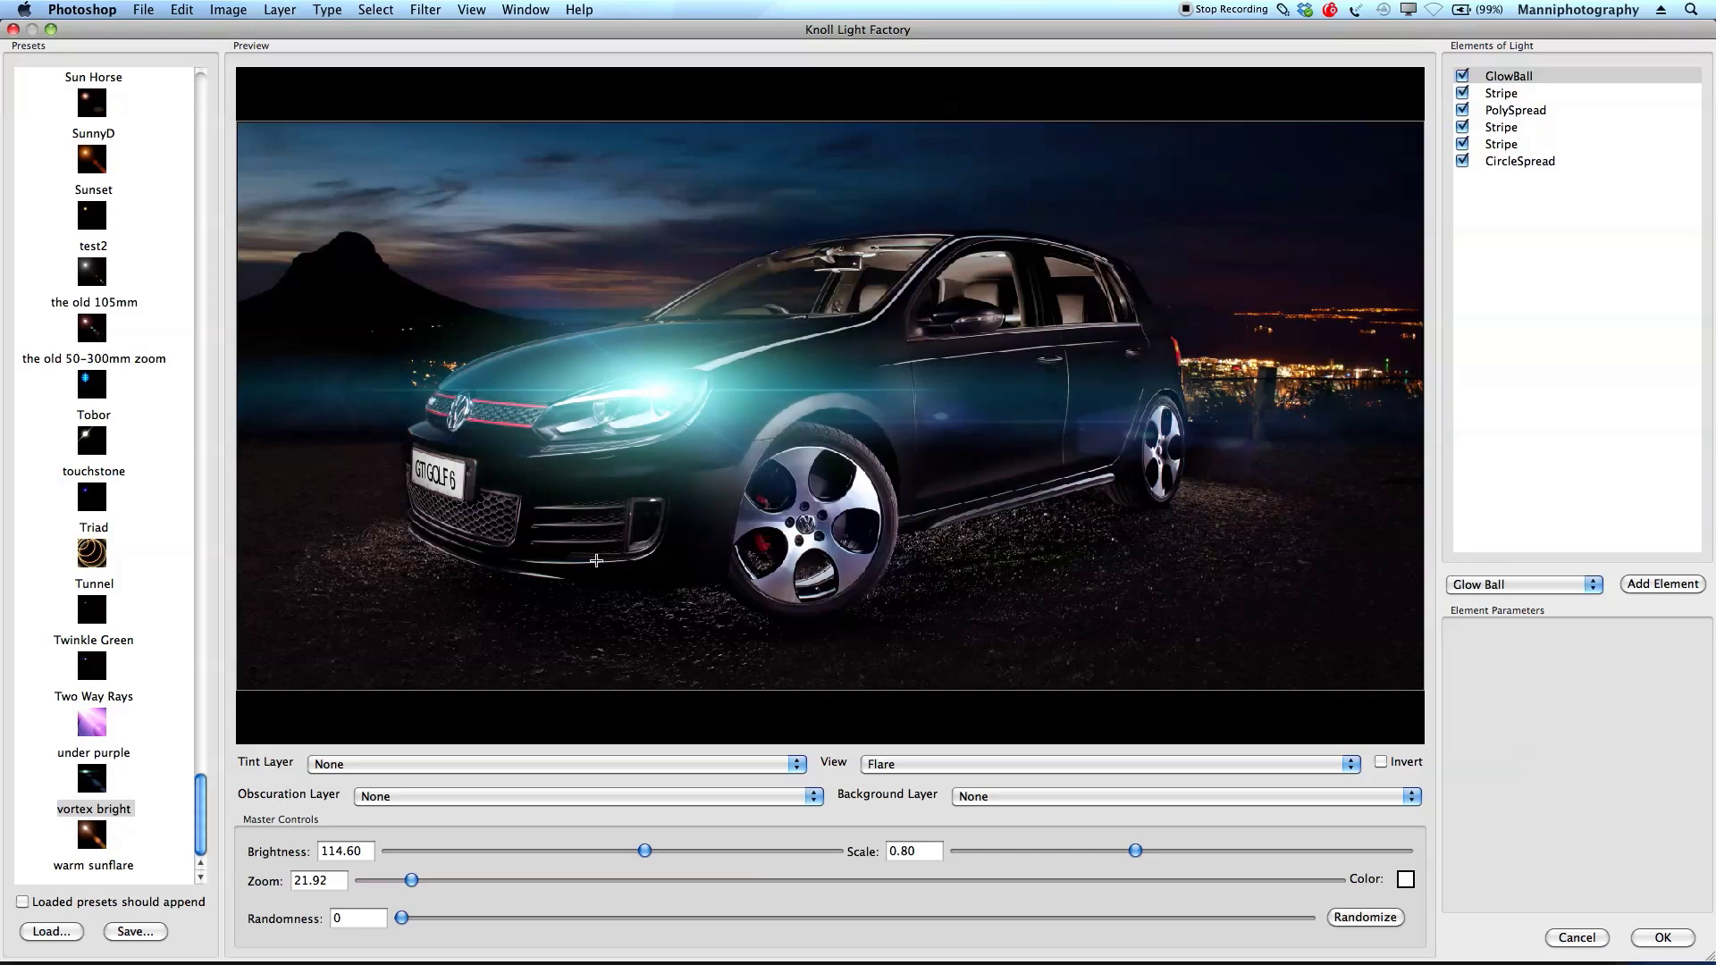
pyautogui.moveTo(642, 850); pyautogui.dragTo(602, 850)
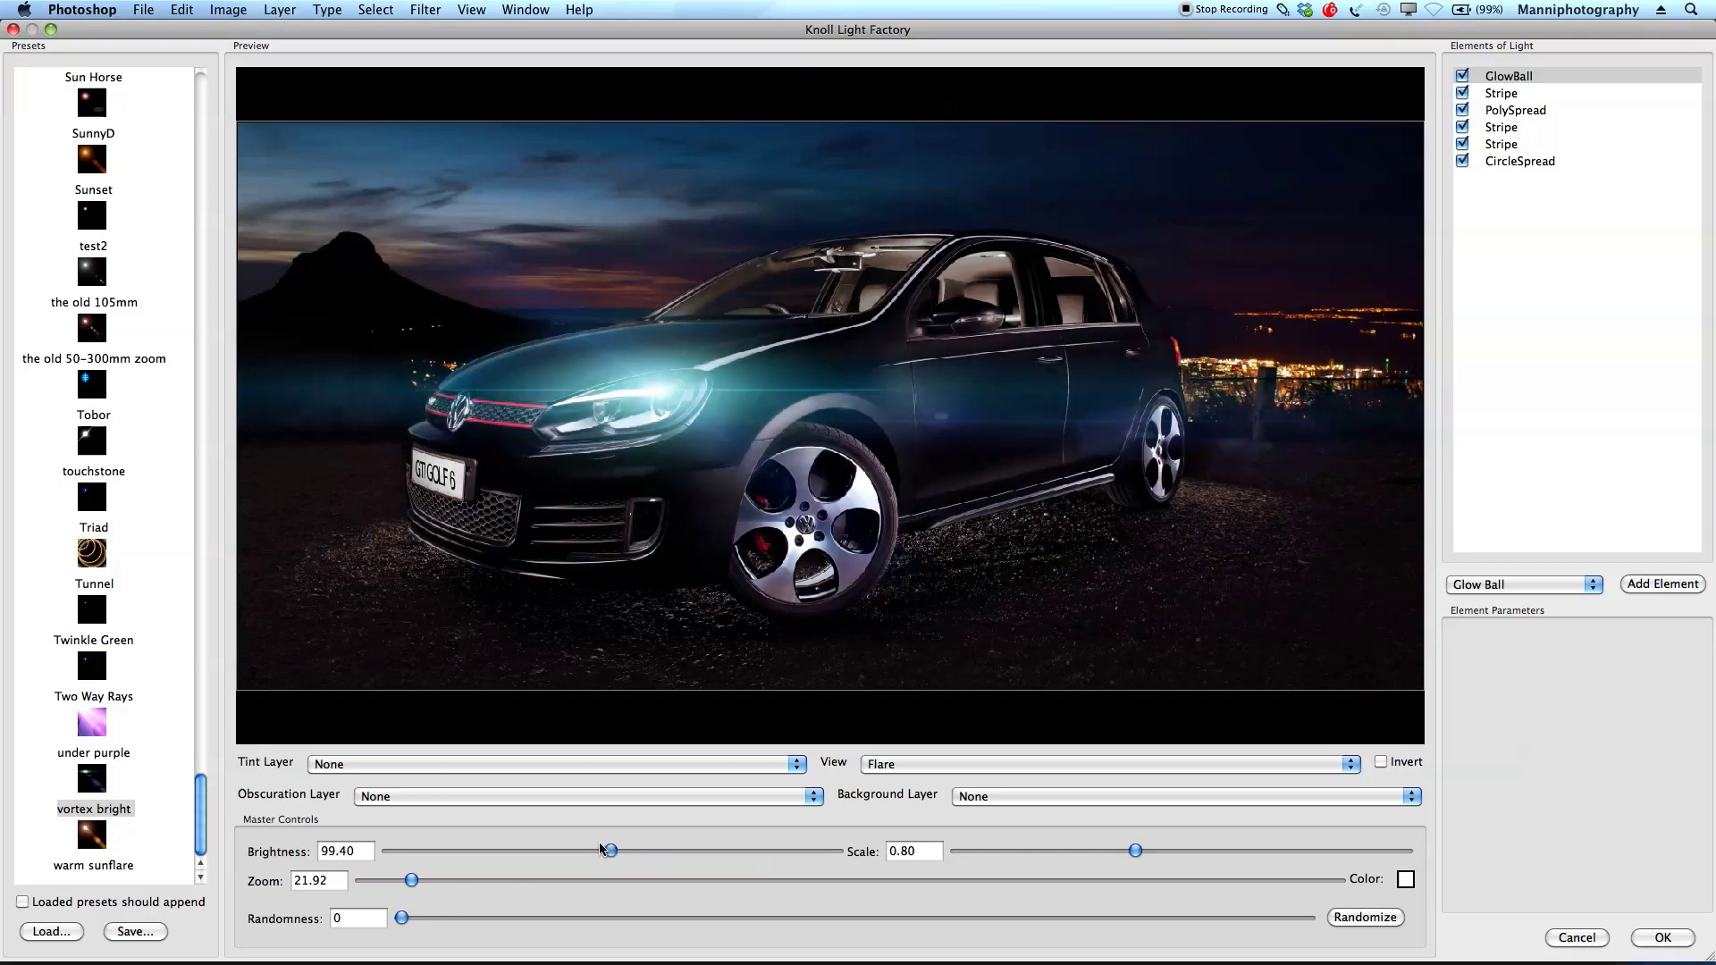
# Step: Move the flare onto the rear edge of the car's roof, and try the Tunnel preset
pyautogui.click(1514, 161)
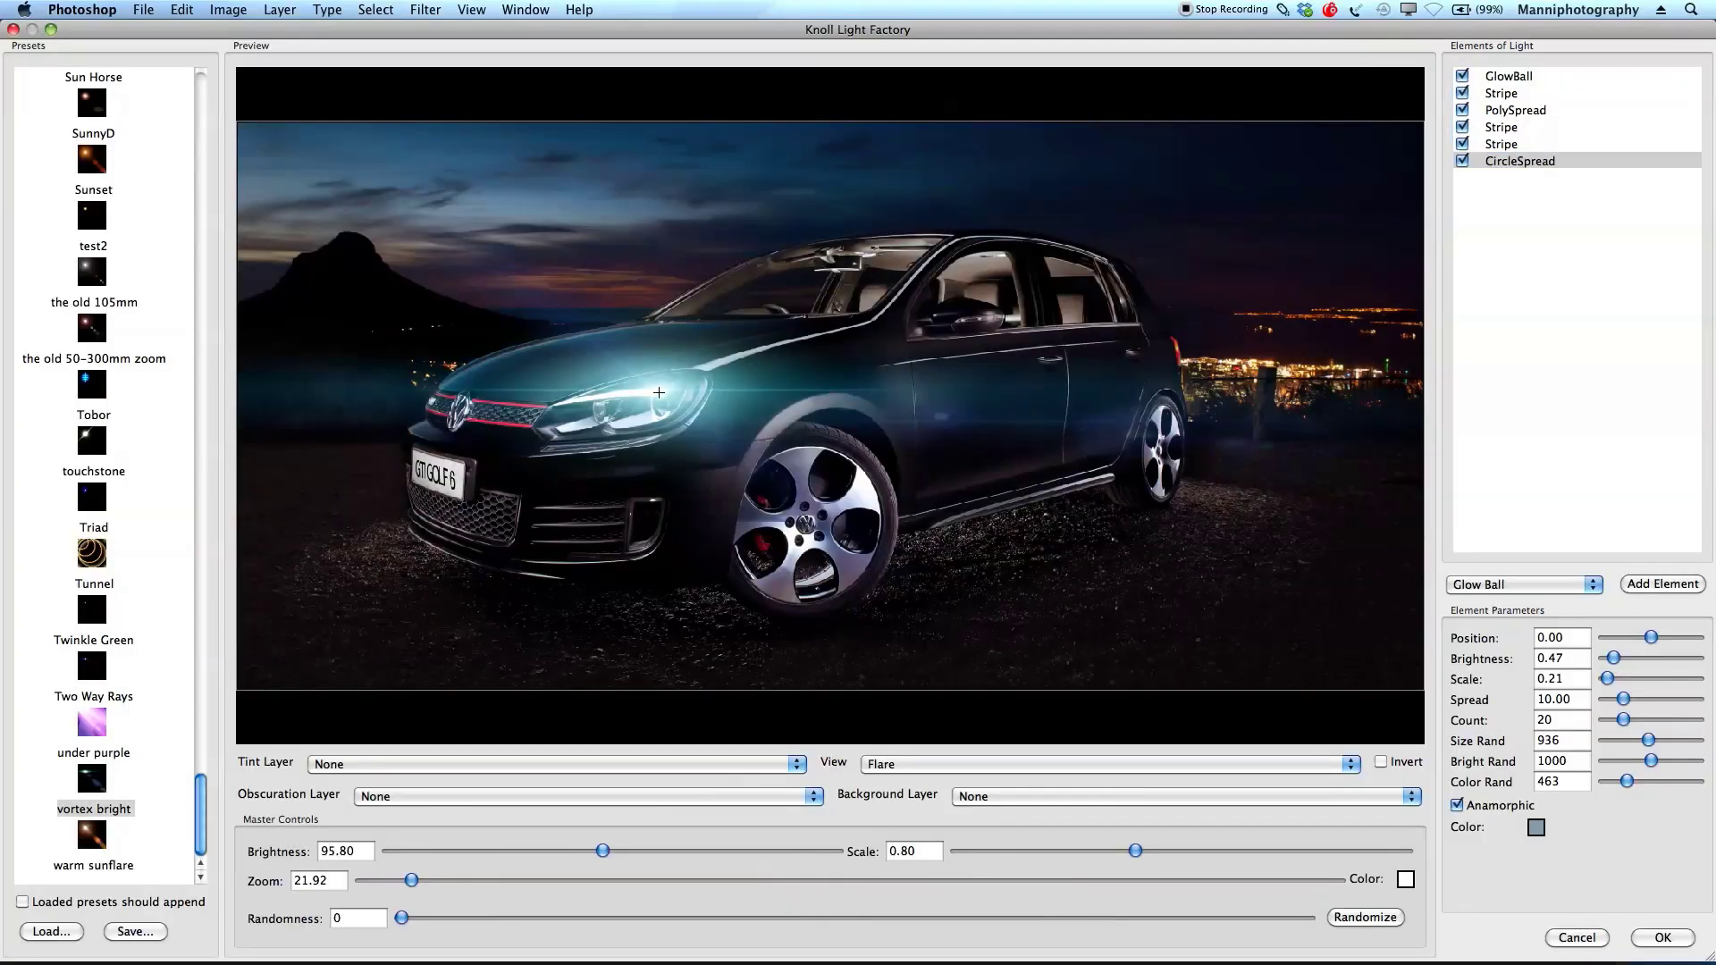
pyautogui.moveTo(658, 392); pyautogui.dragTo(1089, 264)
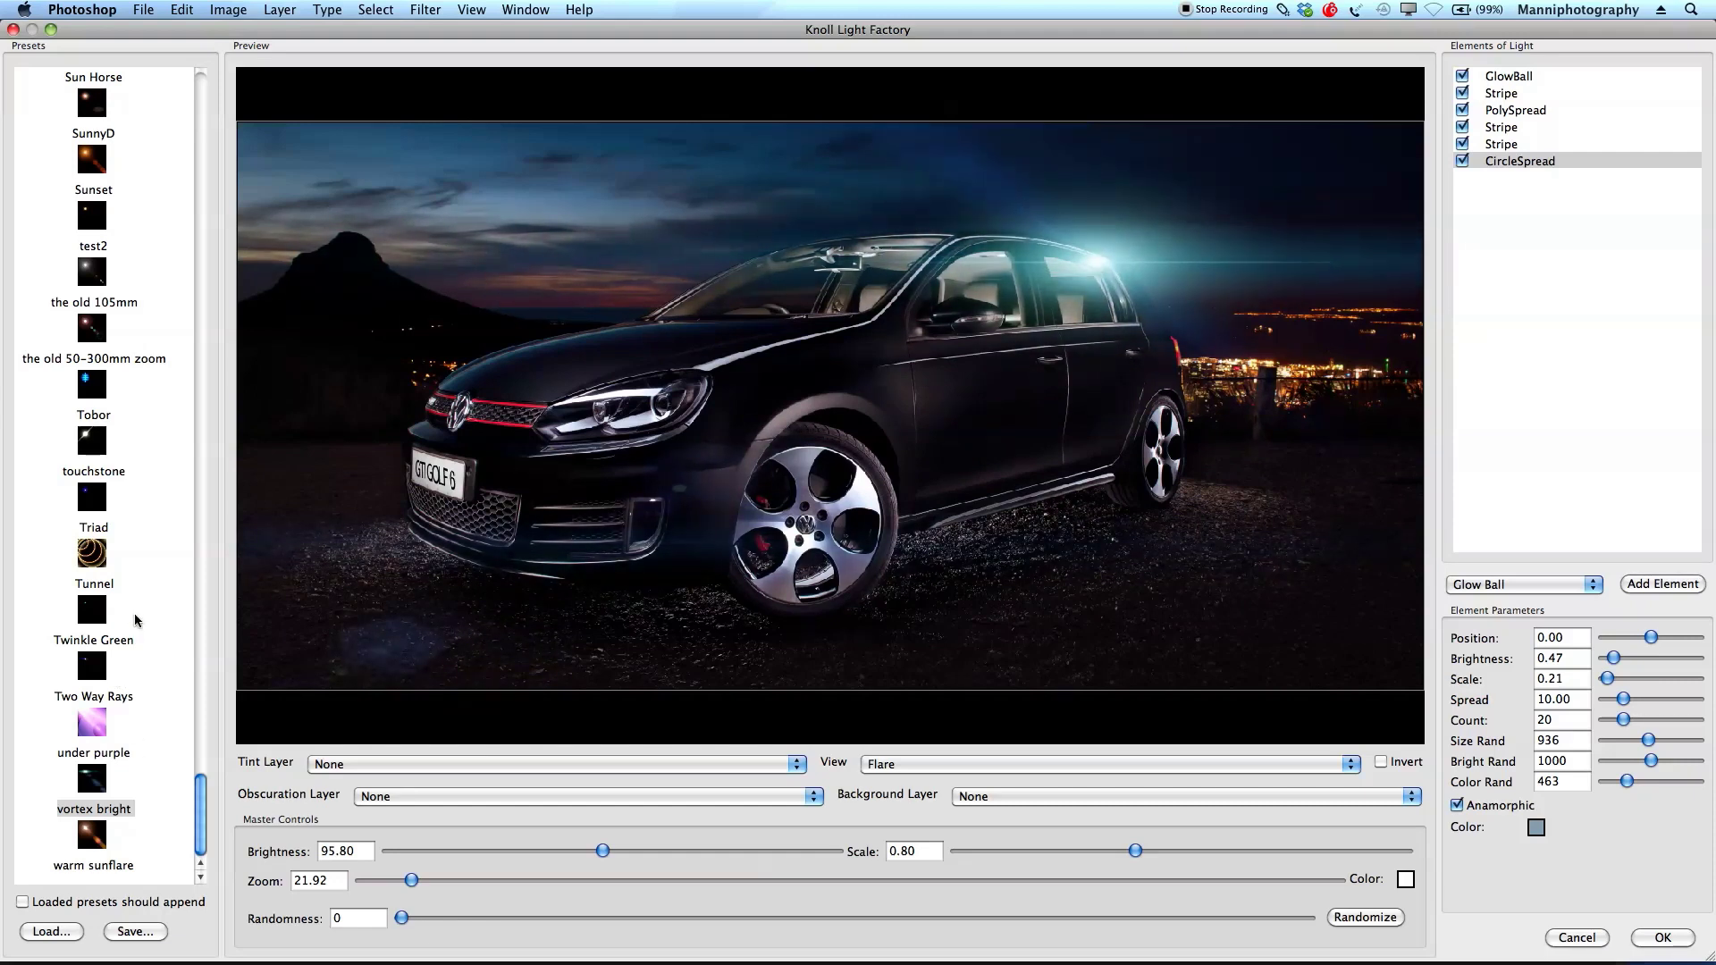
pyautogui.click(98, 559)
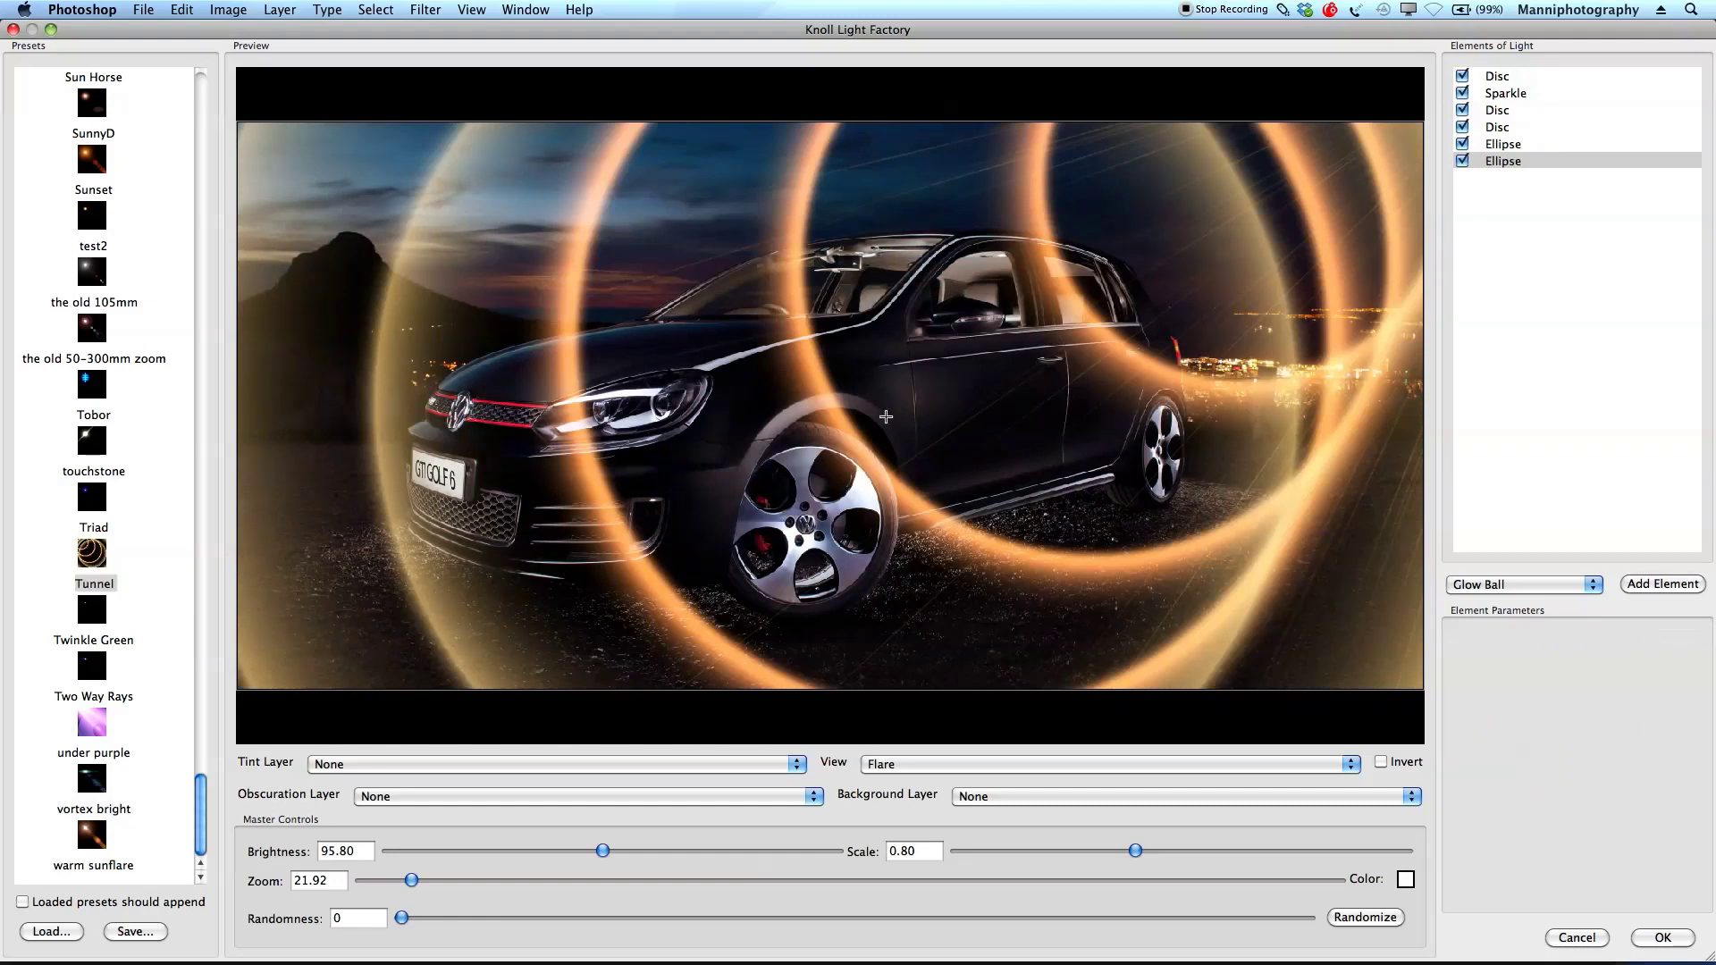
pyautogui.moveTo(804, 420); pyautogui.dragTo(674, 447)
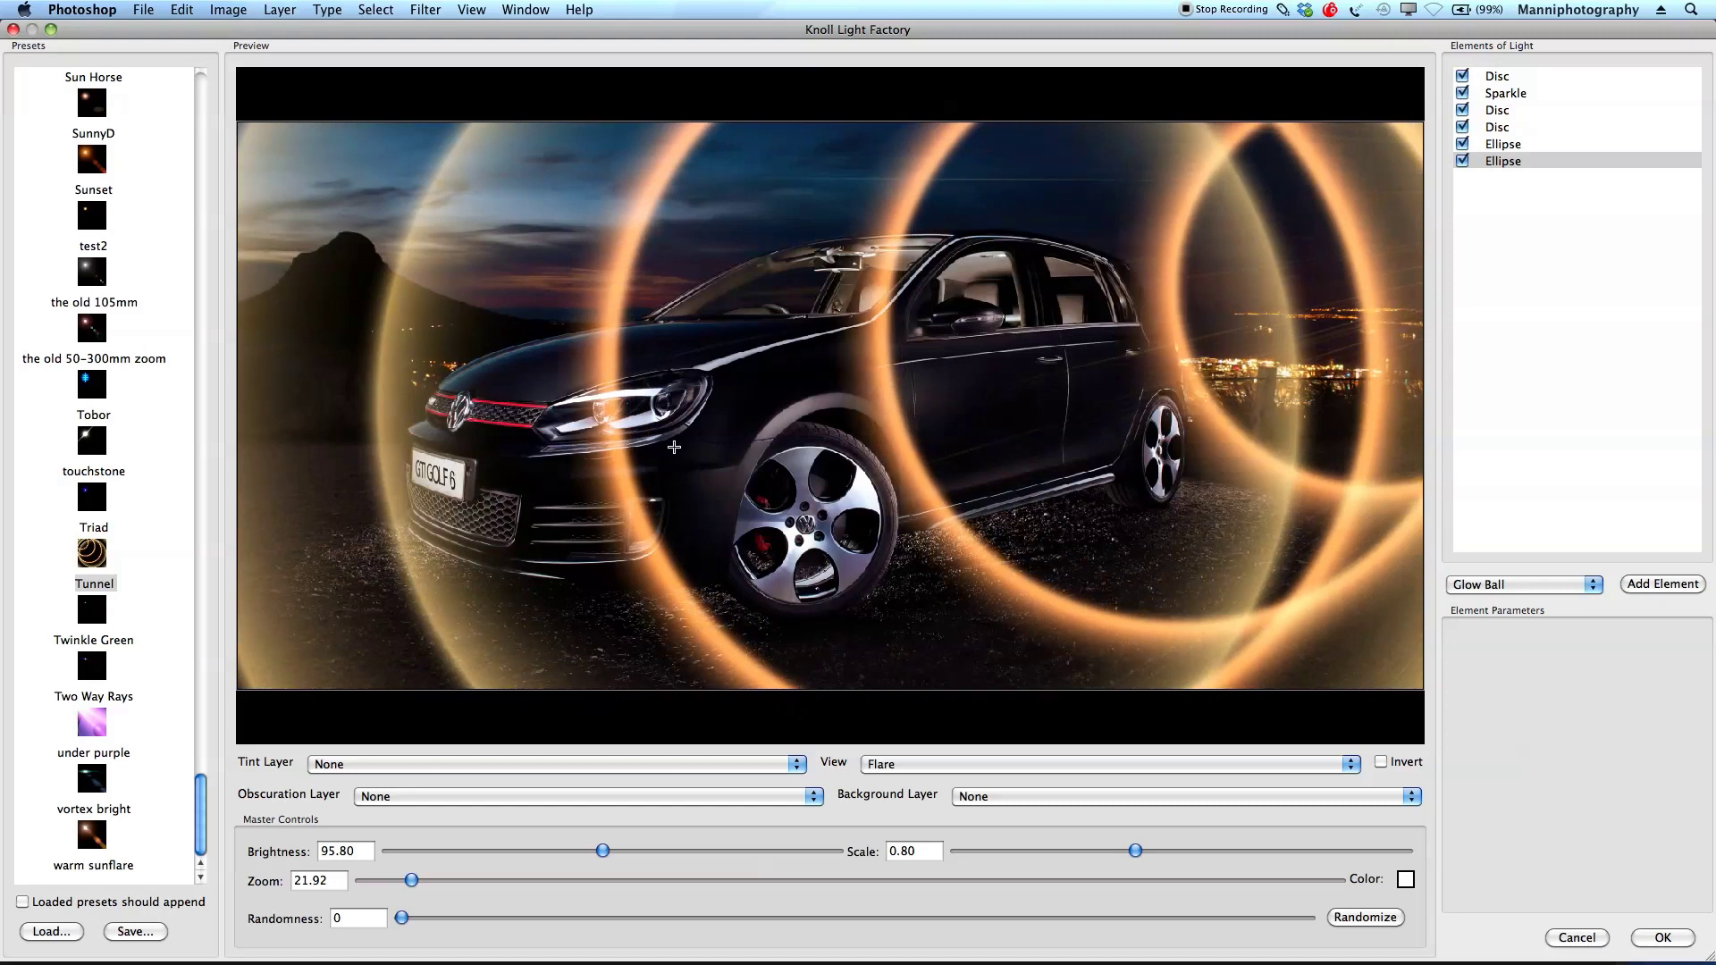
# Step: Switch back to the vortex bright preset and place its flare on the car's near headlight
pyautogui.click(121, 791)
pyautogui.click(1157, 366)
pyautogui.moveTo(1111, 357); pyautogui.dragTo(653, 388)
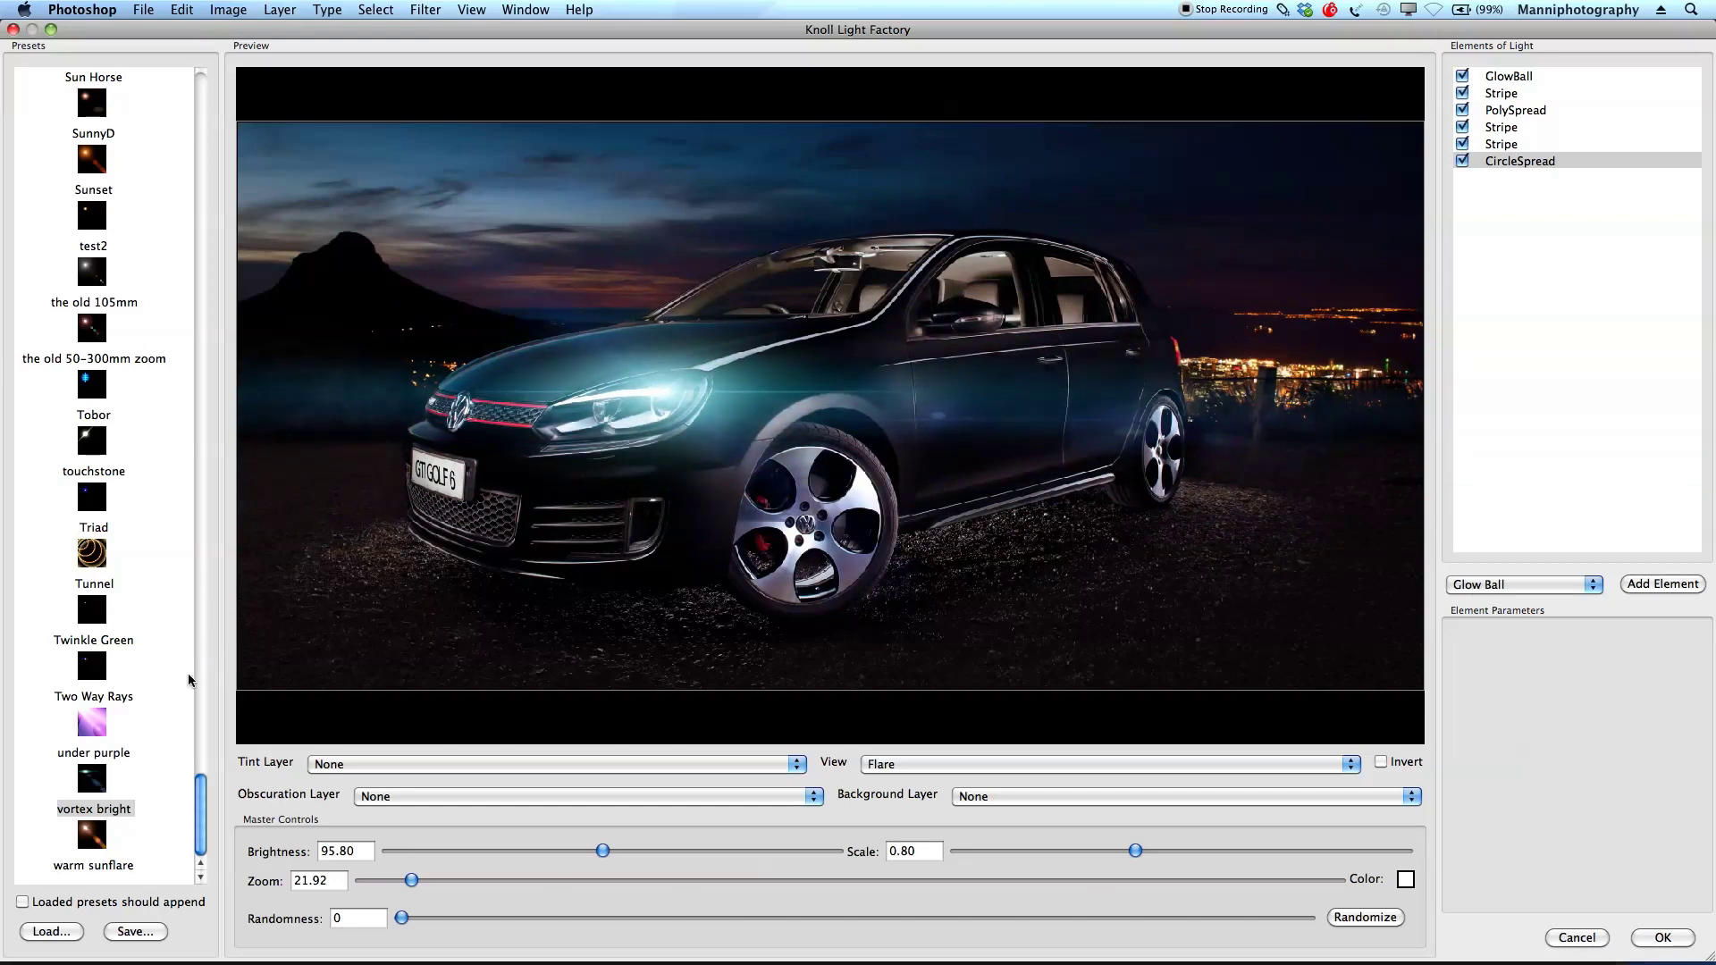
# Step: Preview the Triad, touchstone, Tobor, the old 50-300mm zoom and the old 105mm presets on the headlight
pyautogui.click(101, 508)
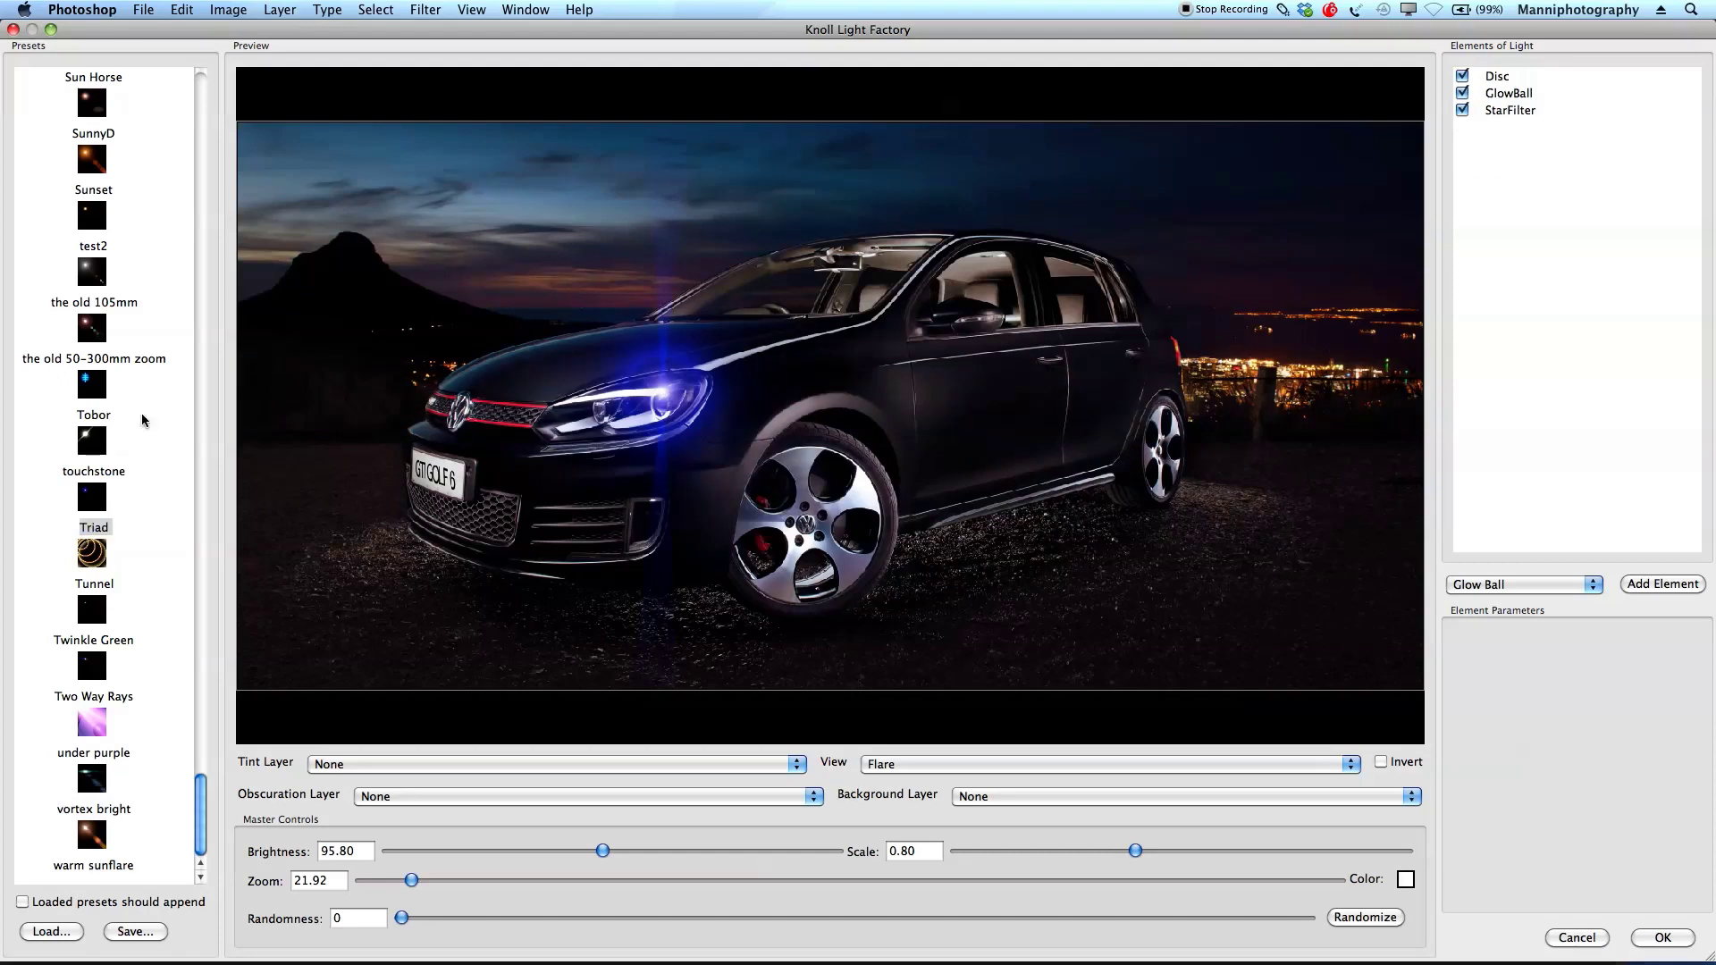
pyautogui.click(94, 447)
pyautogui.click(89, 388)
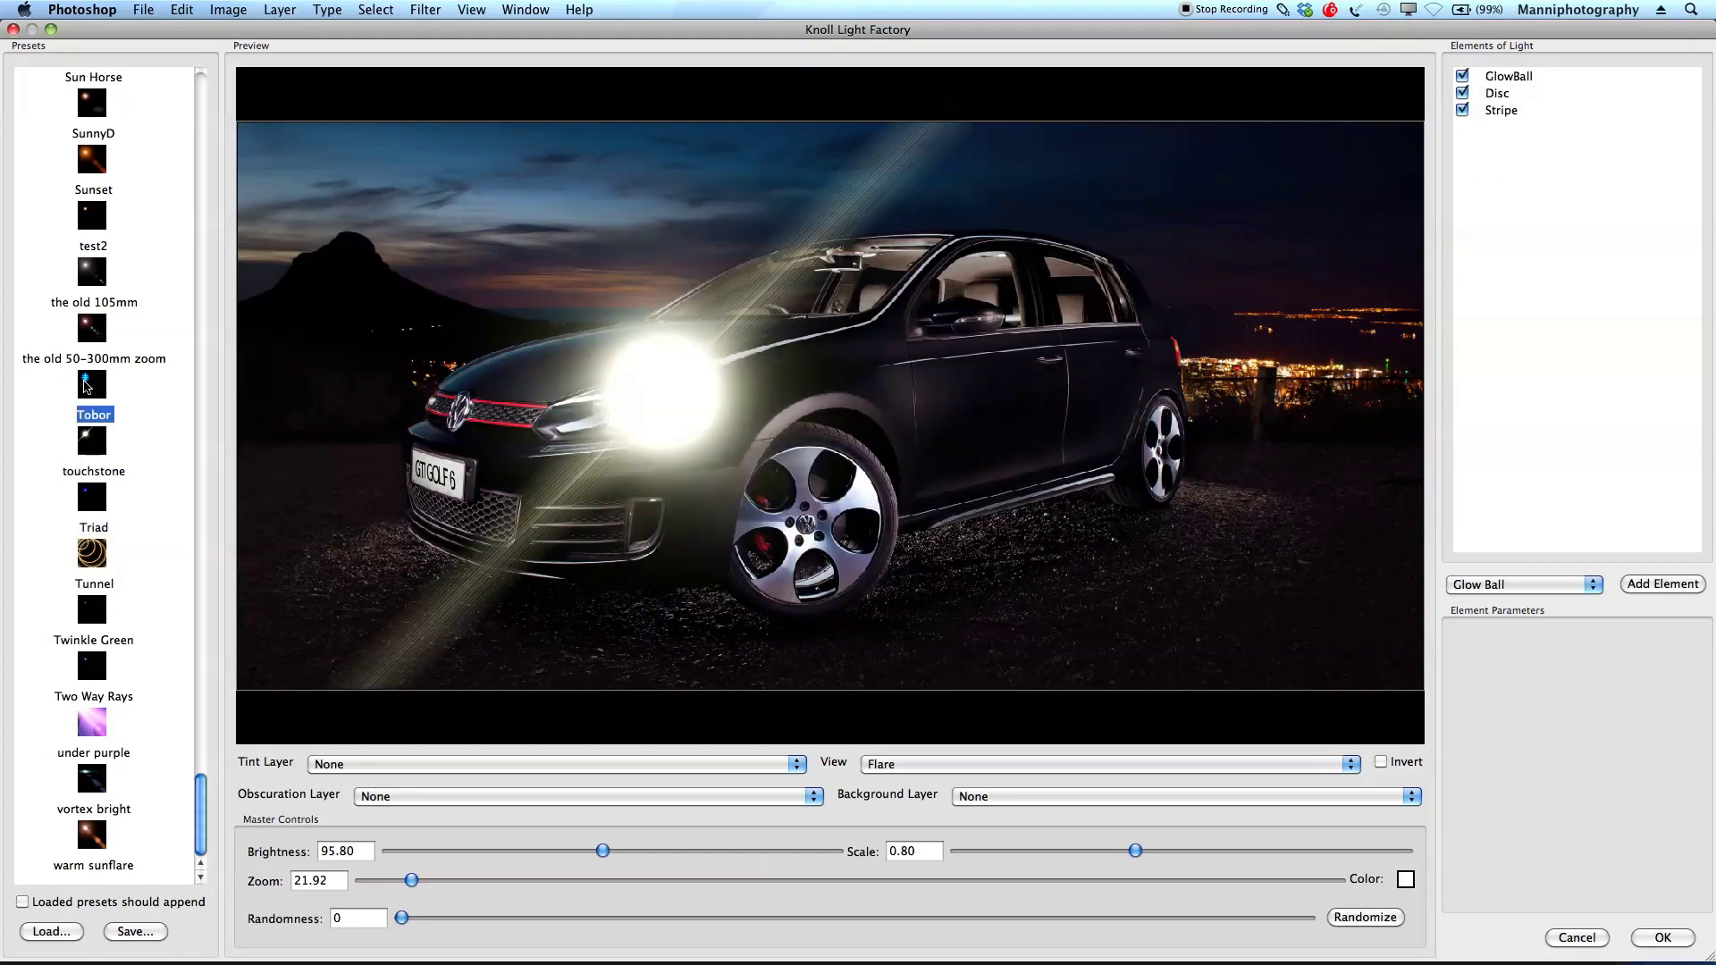
pyautogui.click(100, 332)
pyautogui.click(100, 274)
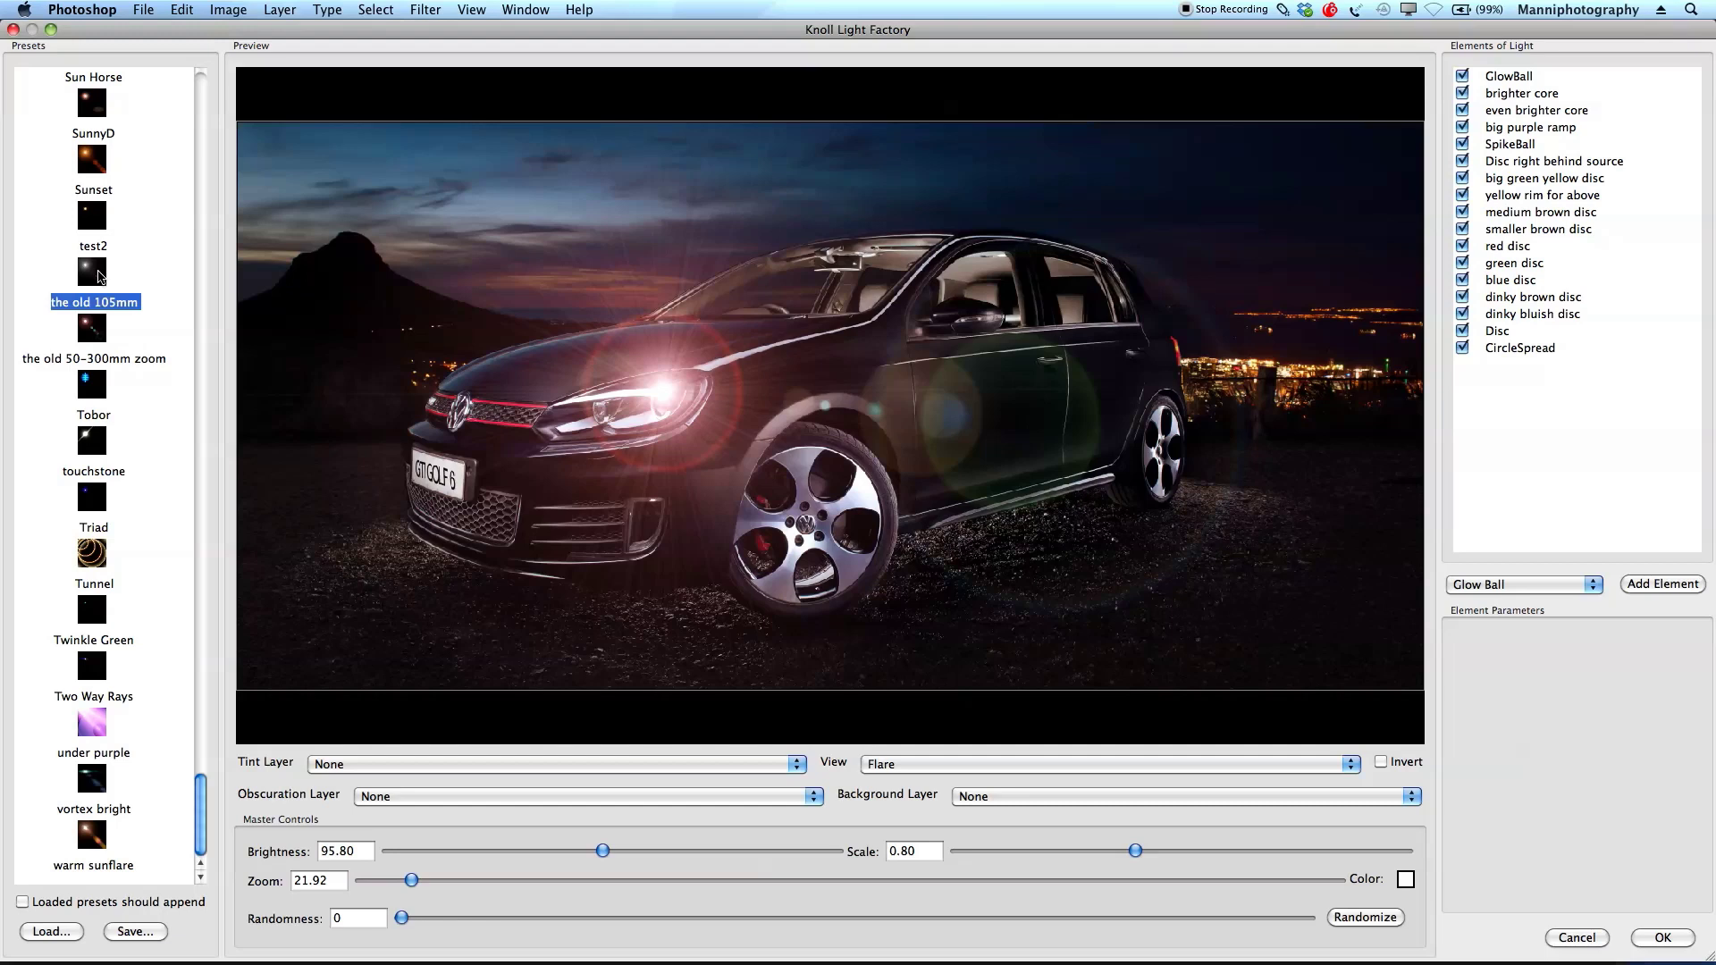
# Step: Try the Sunset and Sun Horse presets, moving the flare from the headlight to just above the front wheel arch
pyautogui.moveTo(200, 820); pyautogui.dragTo(200, 774)
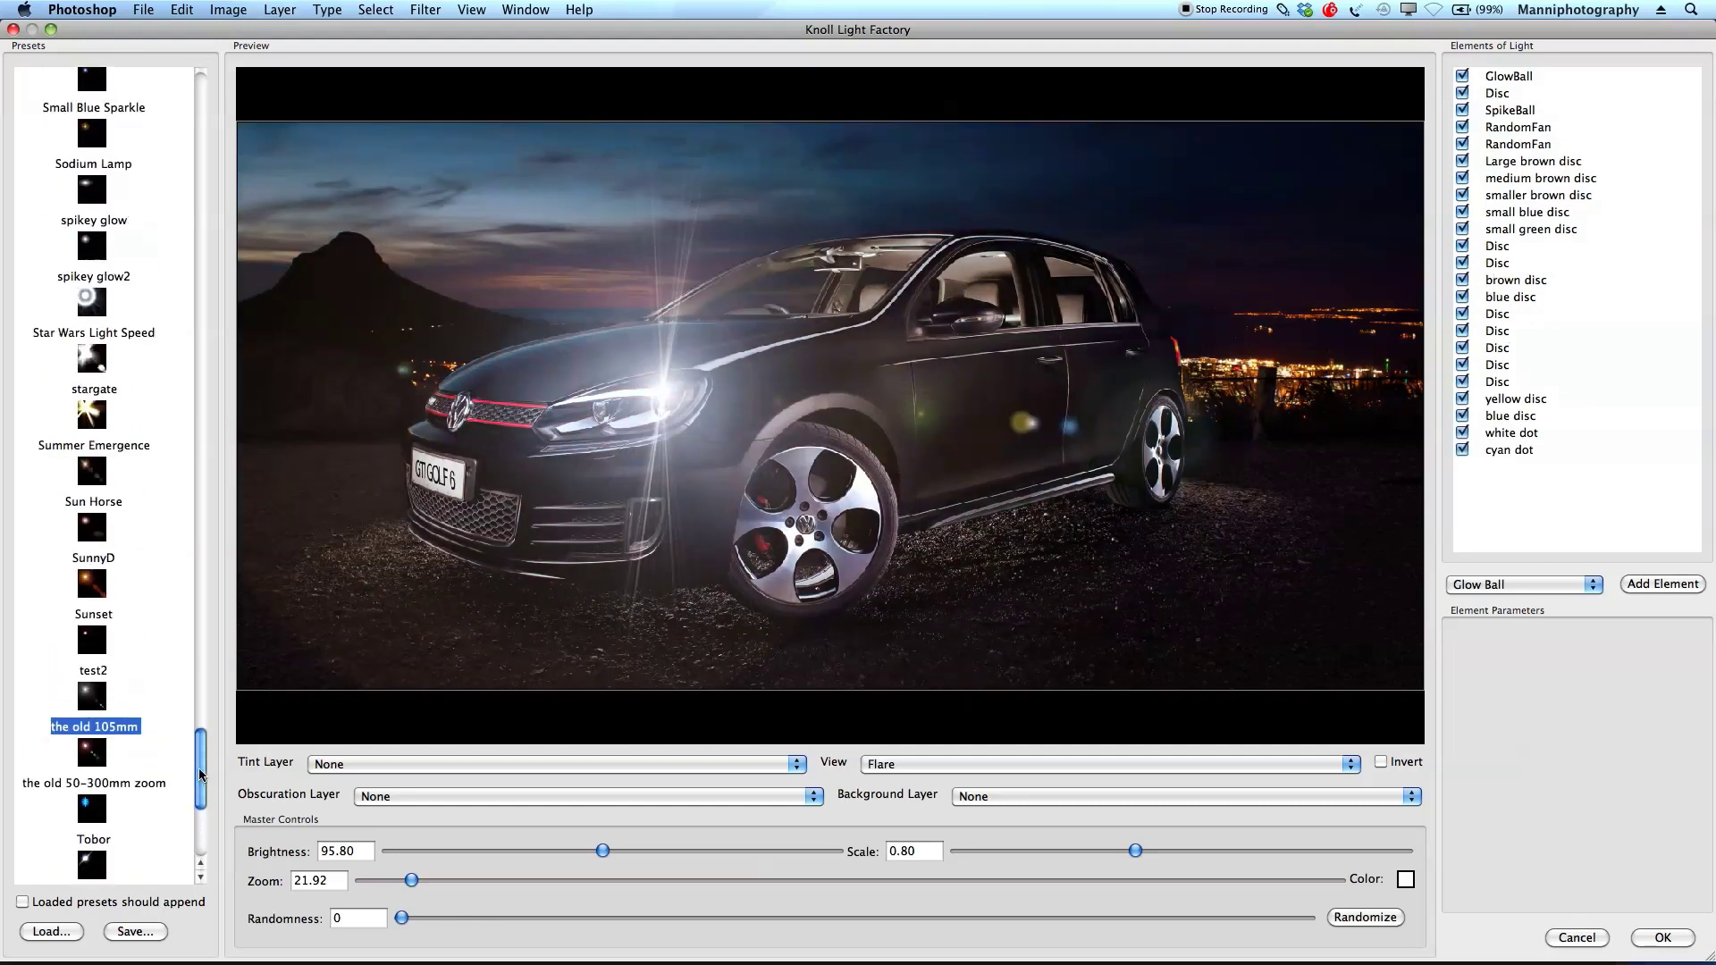
pyautogui.click(104, 594)
pyautogui.click(79, 480)
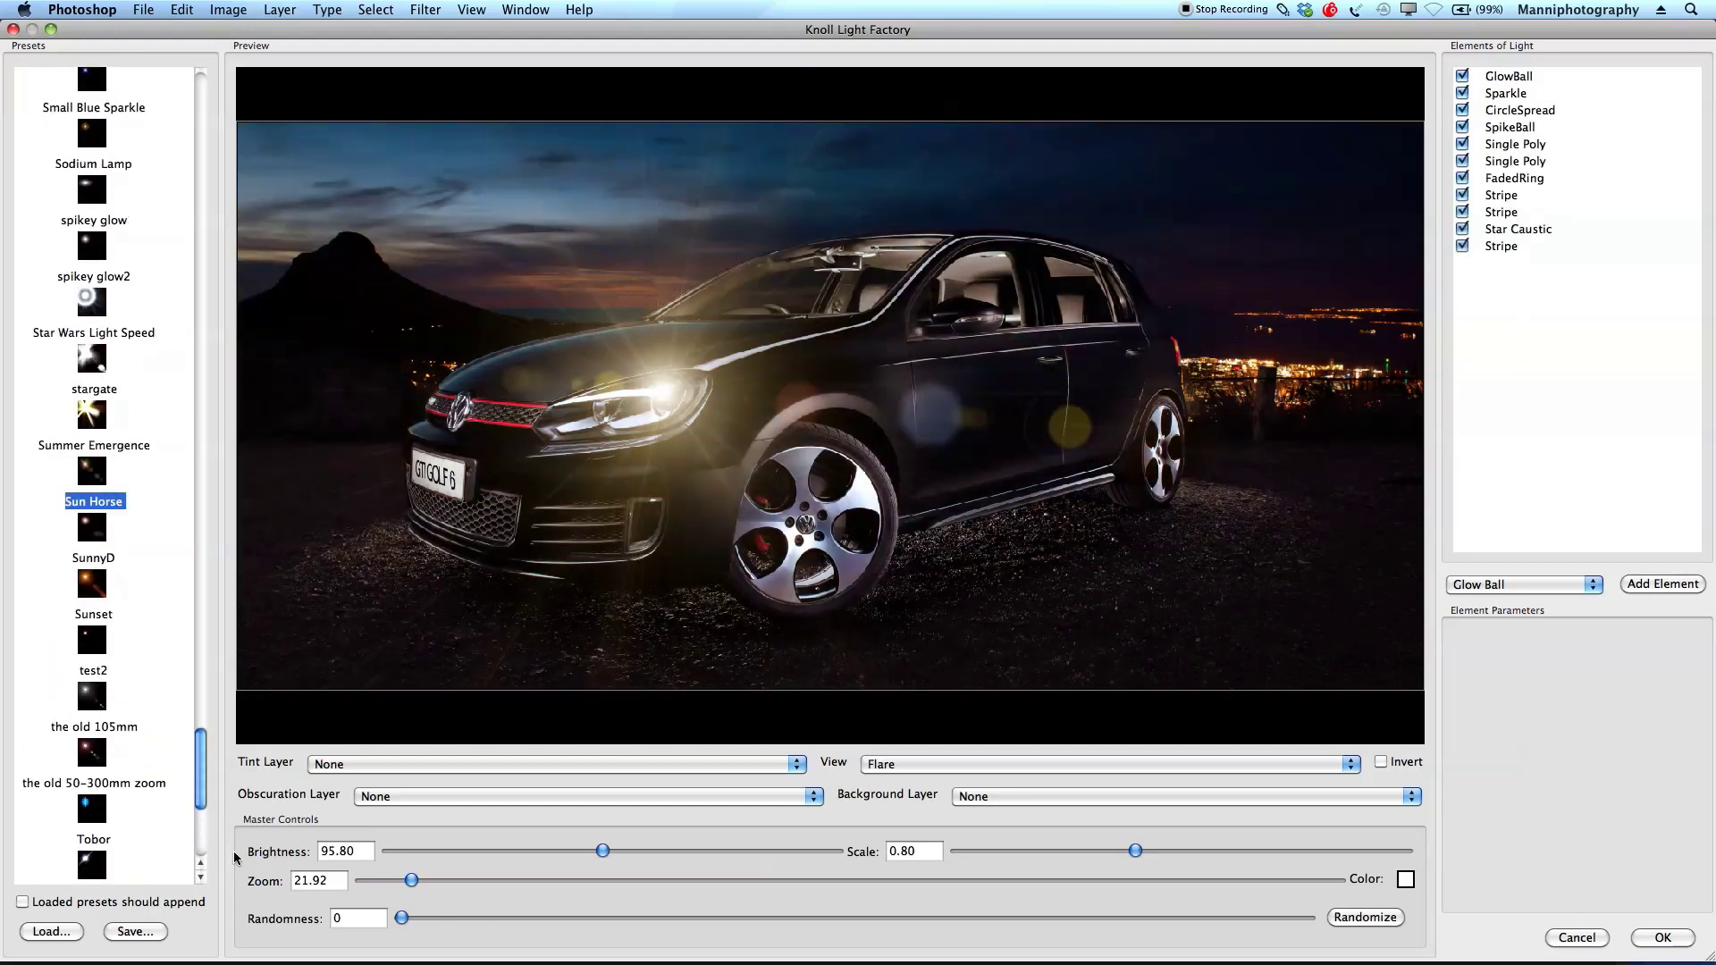
pyautogui.moveTo(206, 796); pyautogui.dragTo(205, 768)
pyautogui.moveTo(672, 387); pyautogui.dragTo(901, 383)
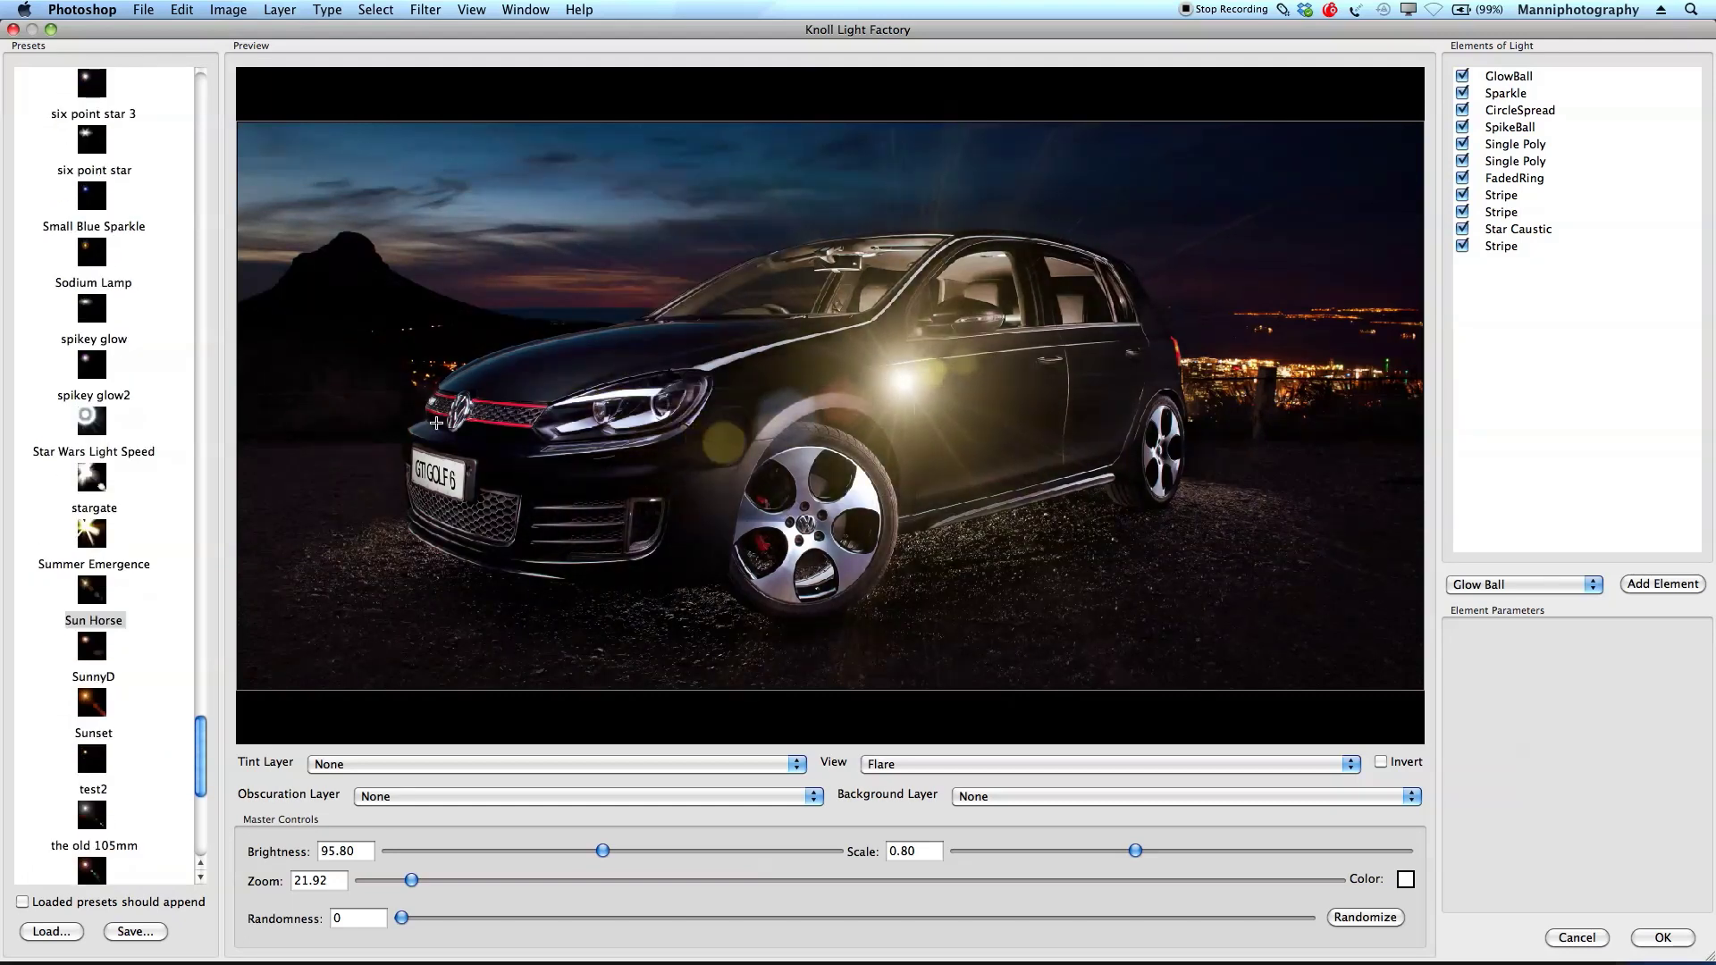
# Step: Preview the Star Wars Light Speed and the three six point star presets, and close the filter without applying it
pyautogui.click(94, 452)
pyautogui.moveTo(198, 776); pyautogui.dragTo(198, 737)
pyautogui.click(86, 509)
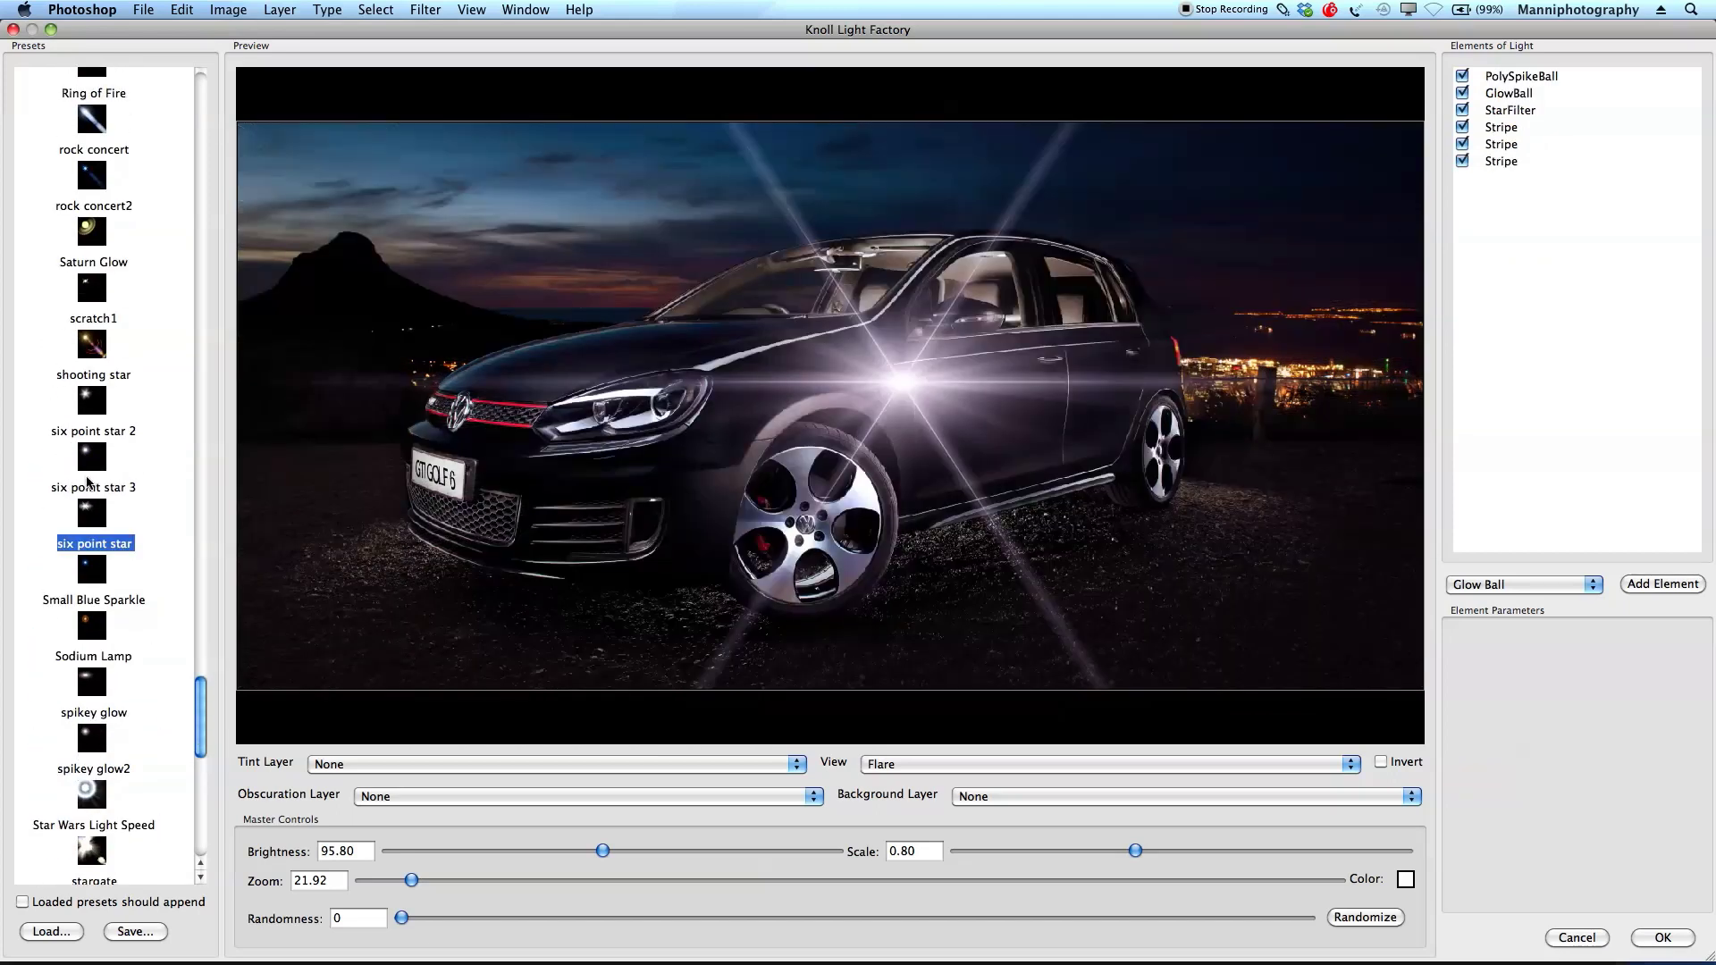
pyautogui.click(92, 452)
pyautogui.click(92, 407)
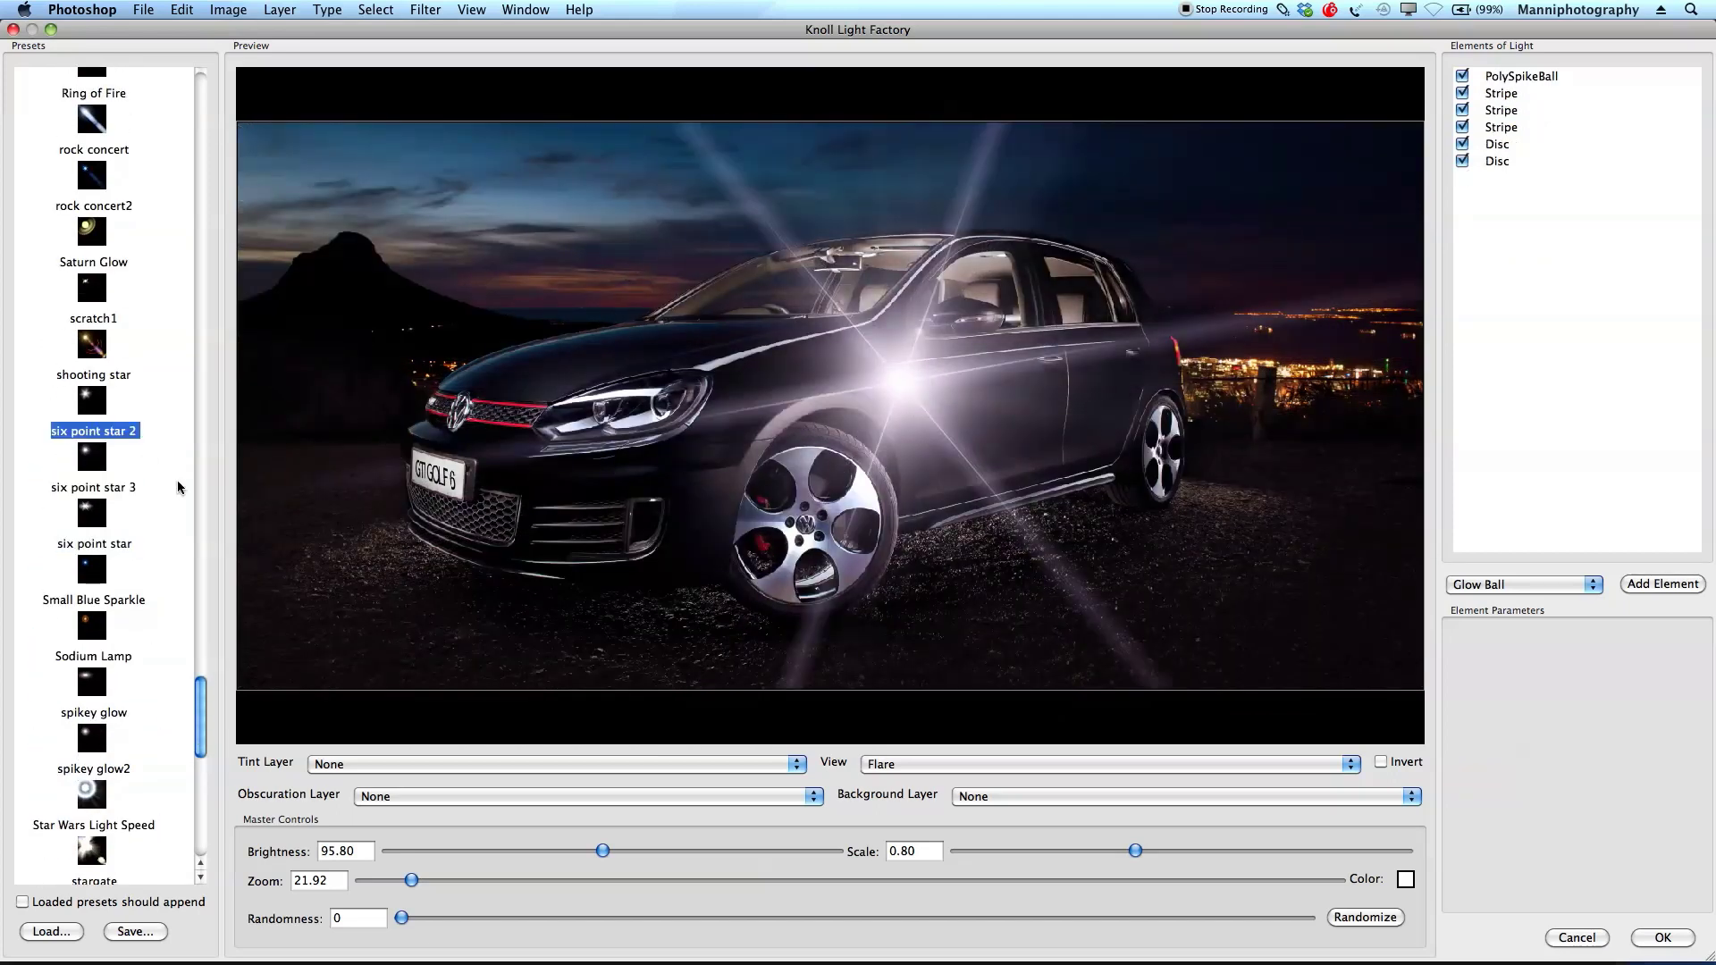
pyautogui.moveTo(939, 397); pyautogui.dragTo(802, 419)
pyautogui.click(1560, 936)
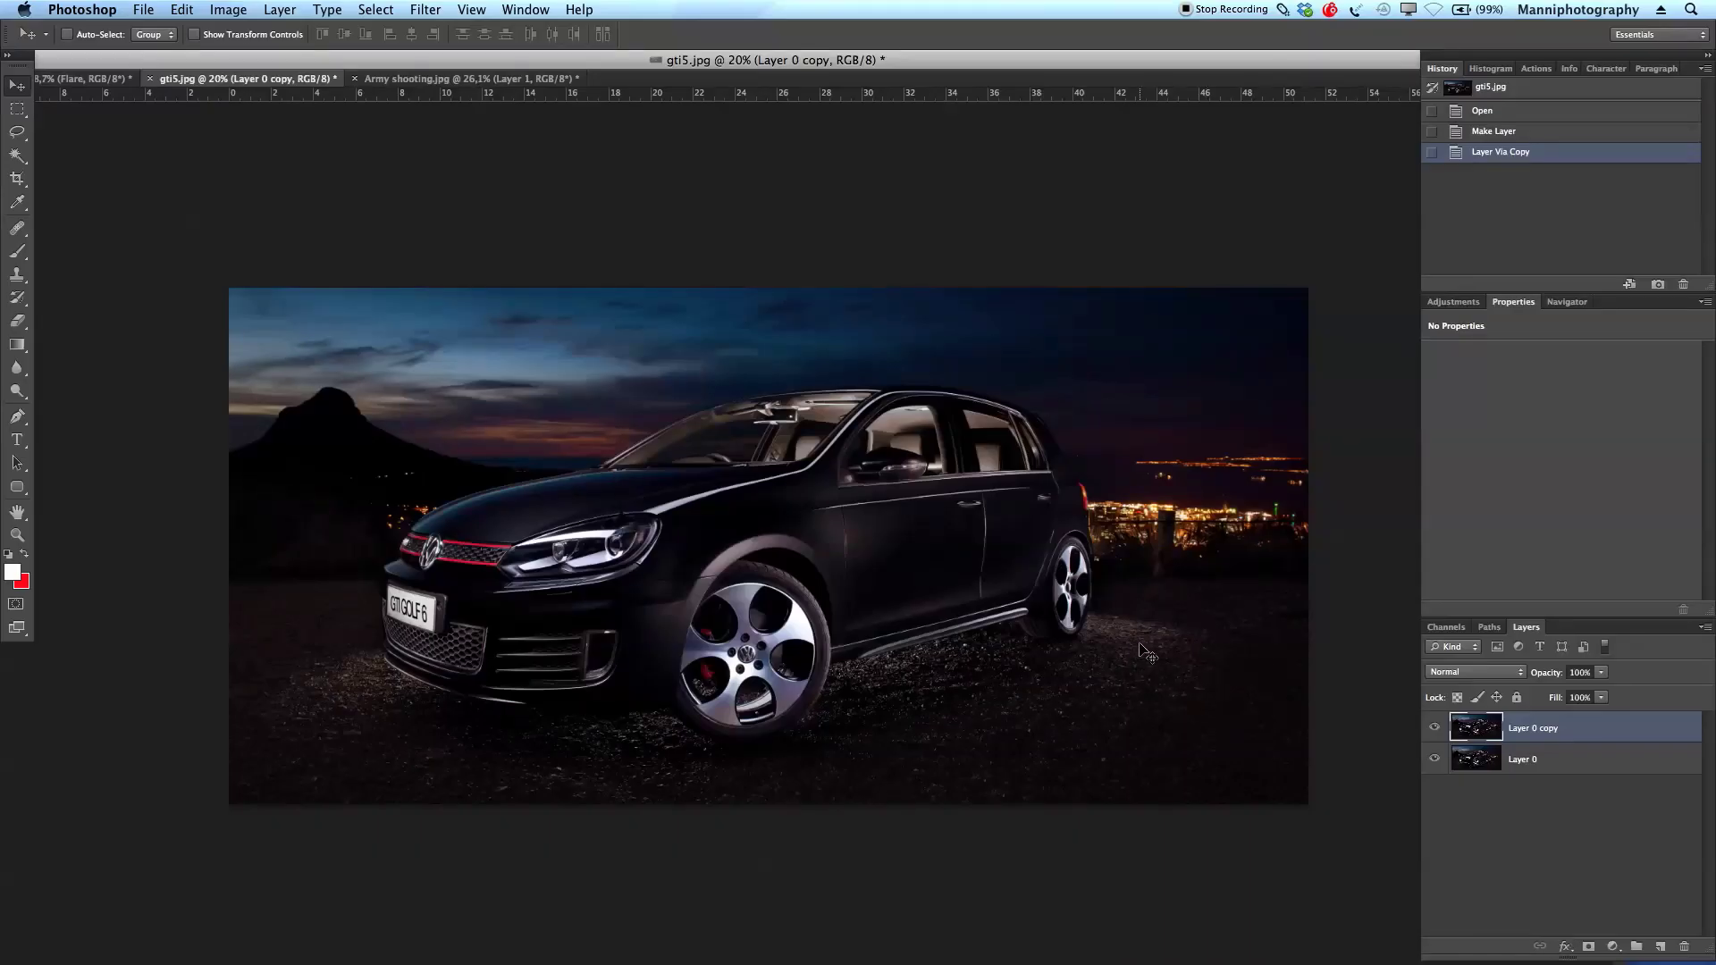
# Step: Switch to the Army shooting.jpg photo, duplicate Layer 1 and open the Knoll Light Factory filter on the copy
pyautogui.click(505, 79)
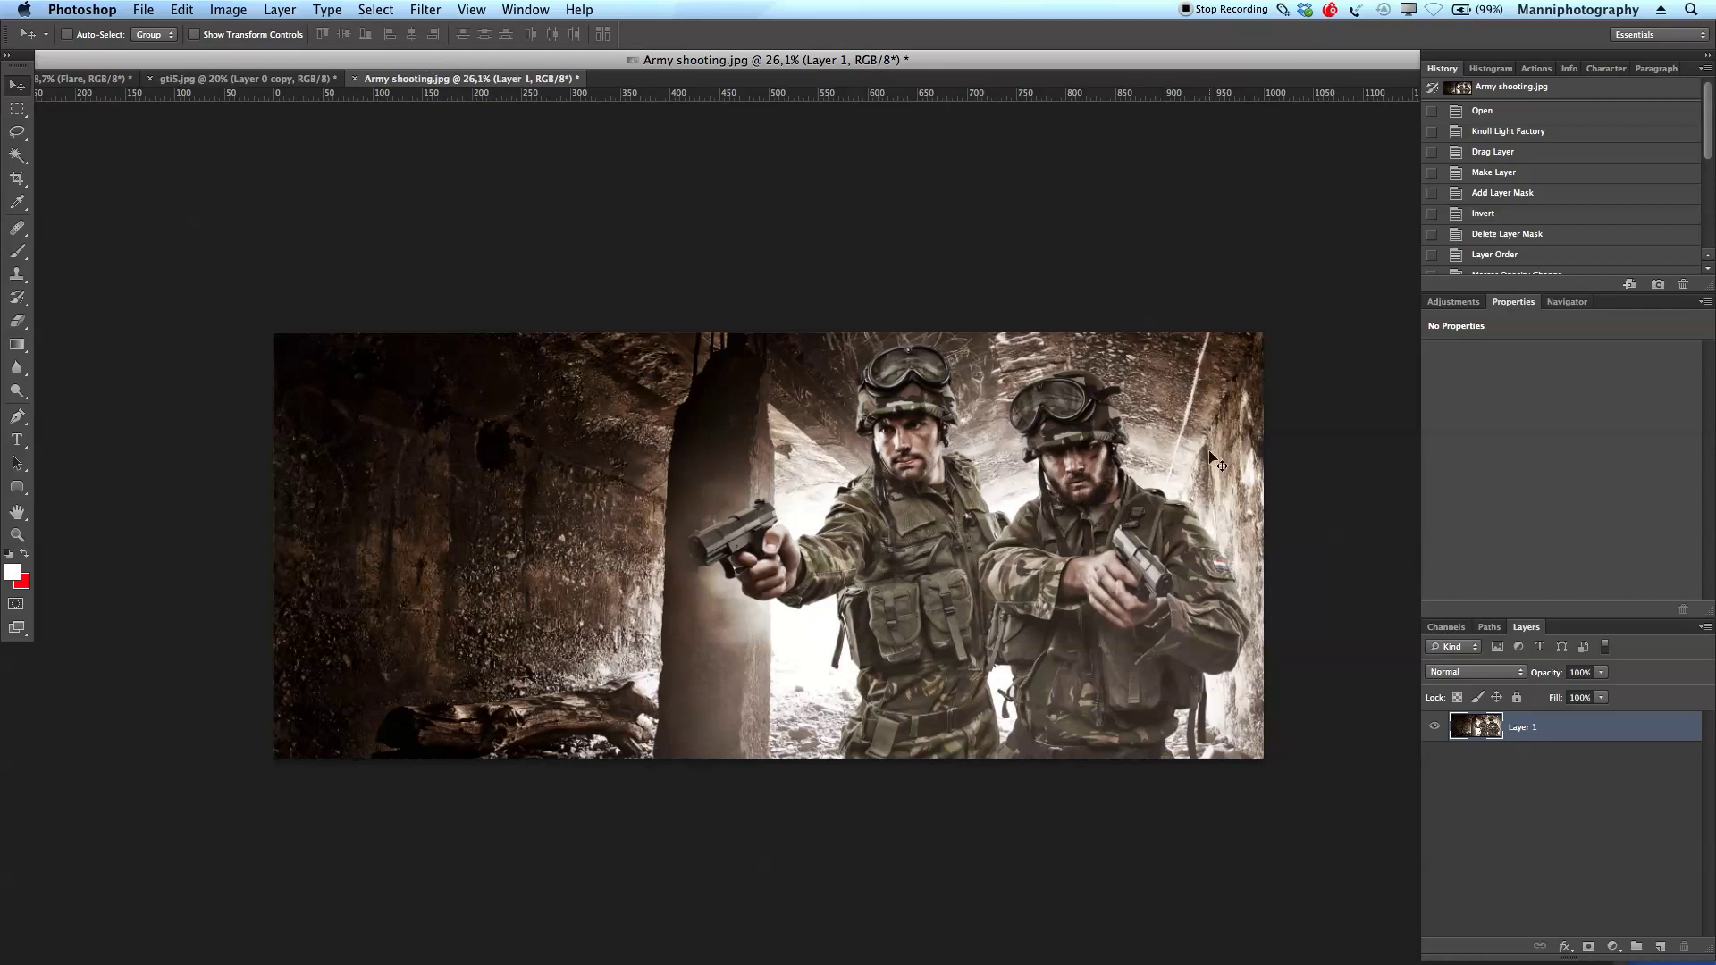
pyautogui.moveTo(1522, 726); pyautogui.dragTo(1660, 947)
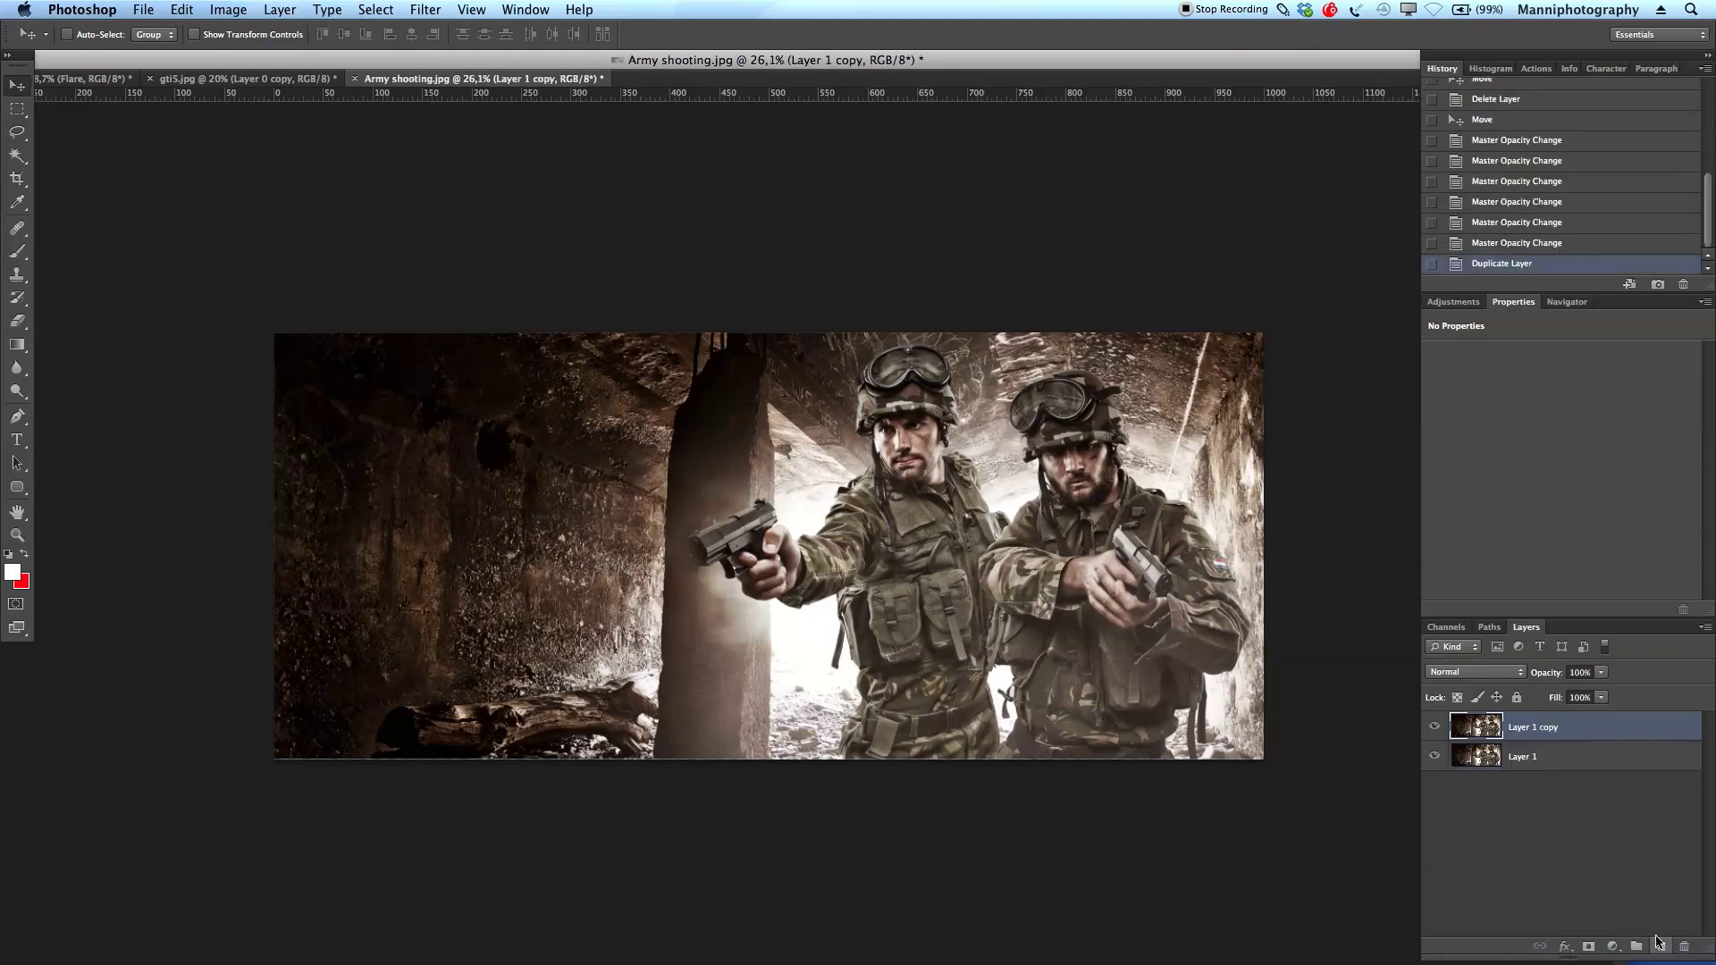
pyautogui.click(488, 6)
pyautogui.moveTo(425, 9)
pyautogui.moveTo(536, 439)
pyautogui.click(676, 440)
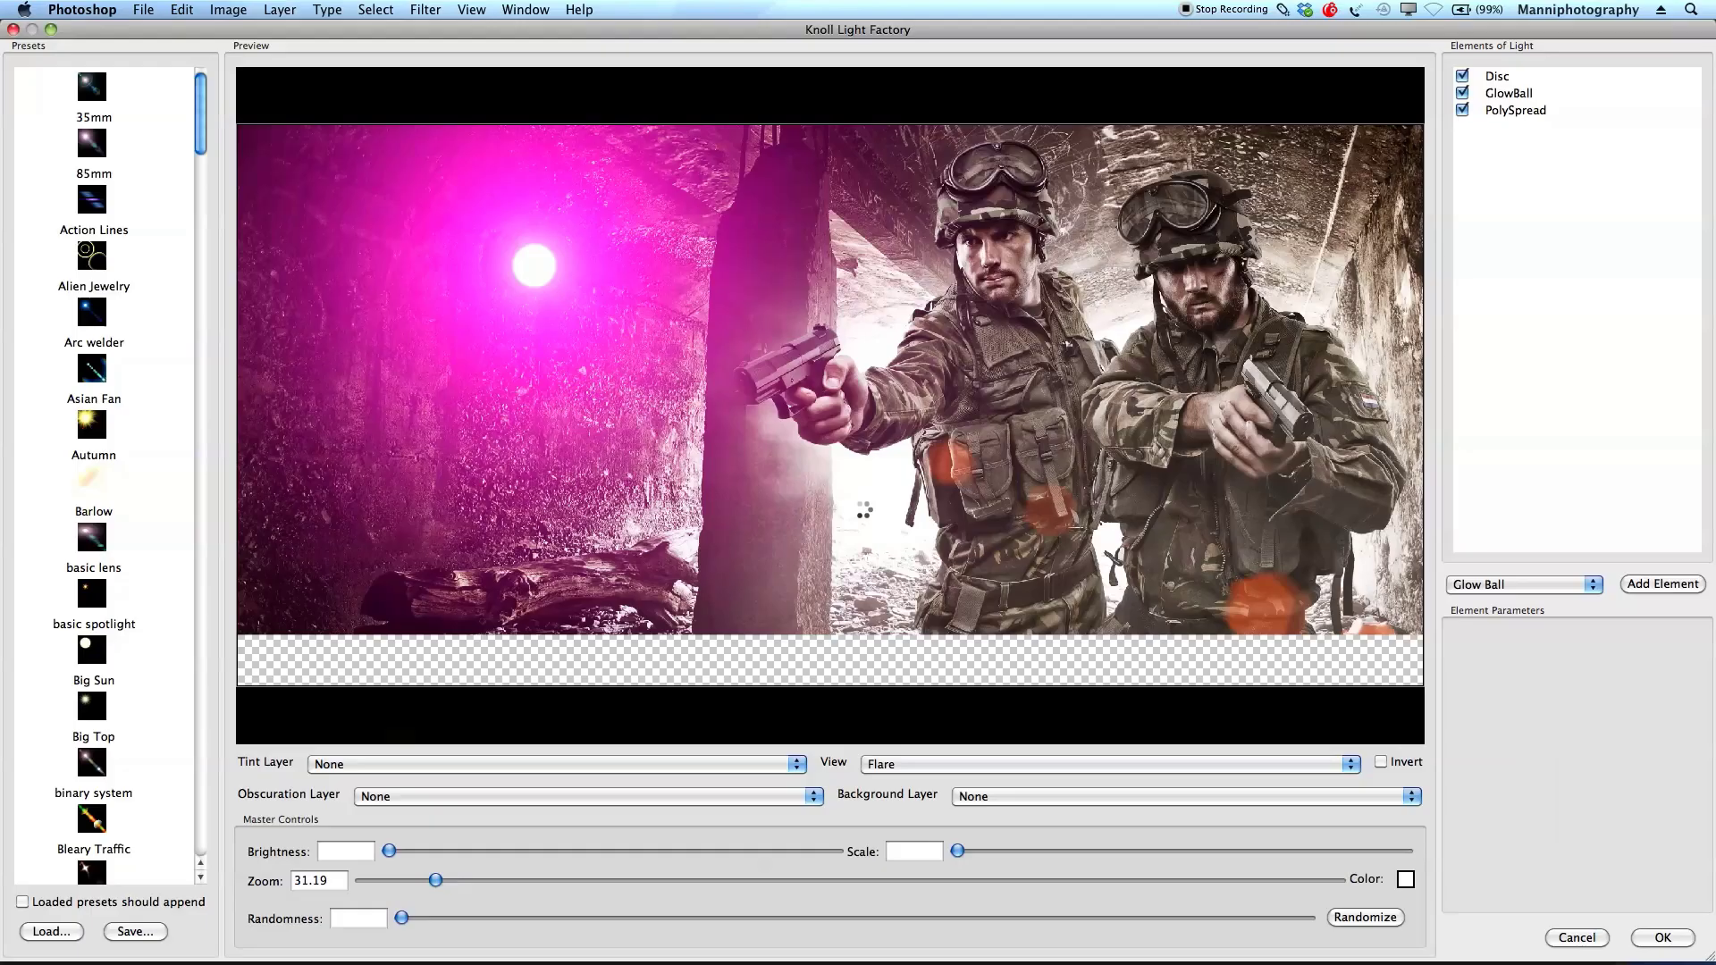
# Step: Set the GlowBall element's outer color to orange (d69a0b)
pyautogui.moveTo(508, 233); pyautogui.dragTo(407, 310)
pyautogui.click(1514, 111)
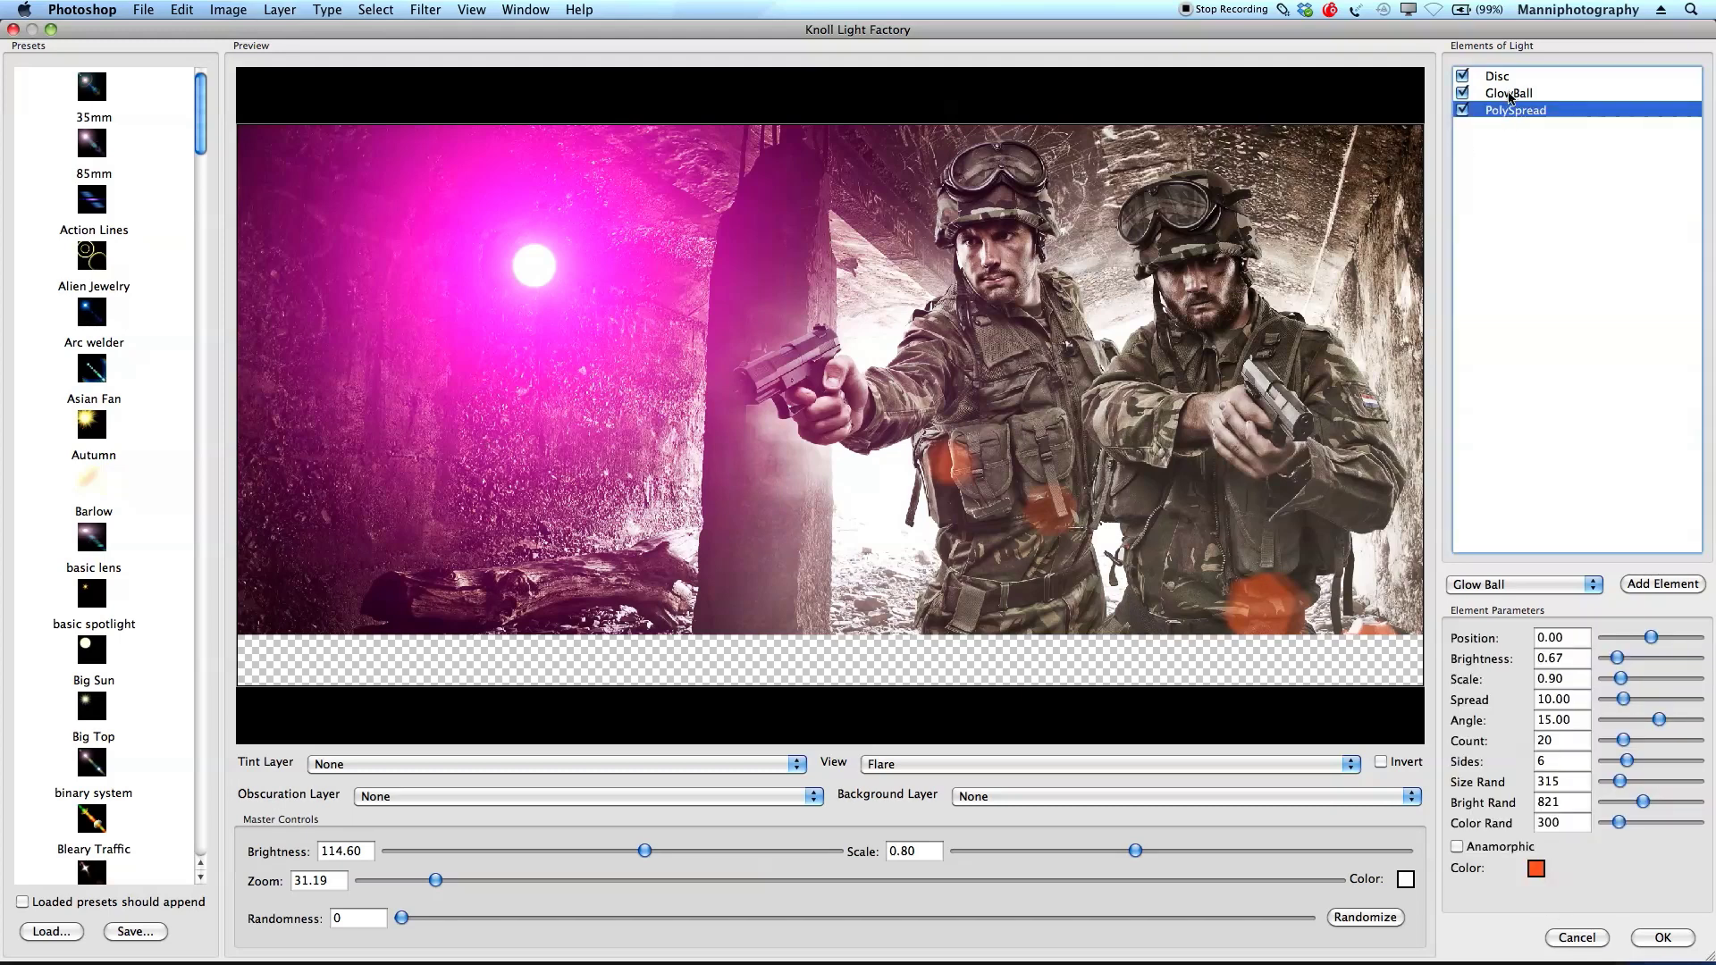
pyautogui.click(1509, 93)
pyautogui.click(1536, 787)
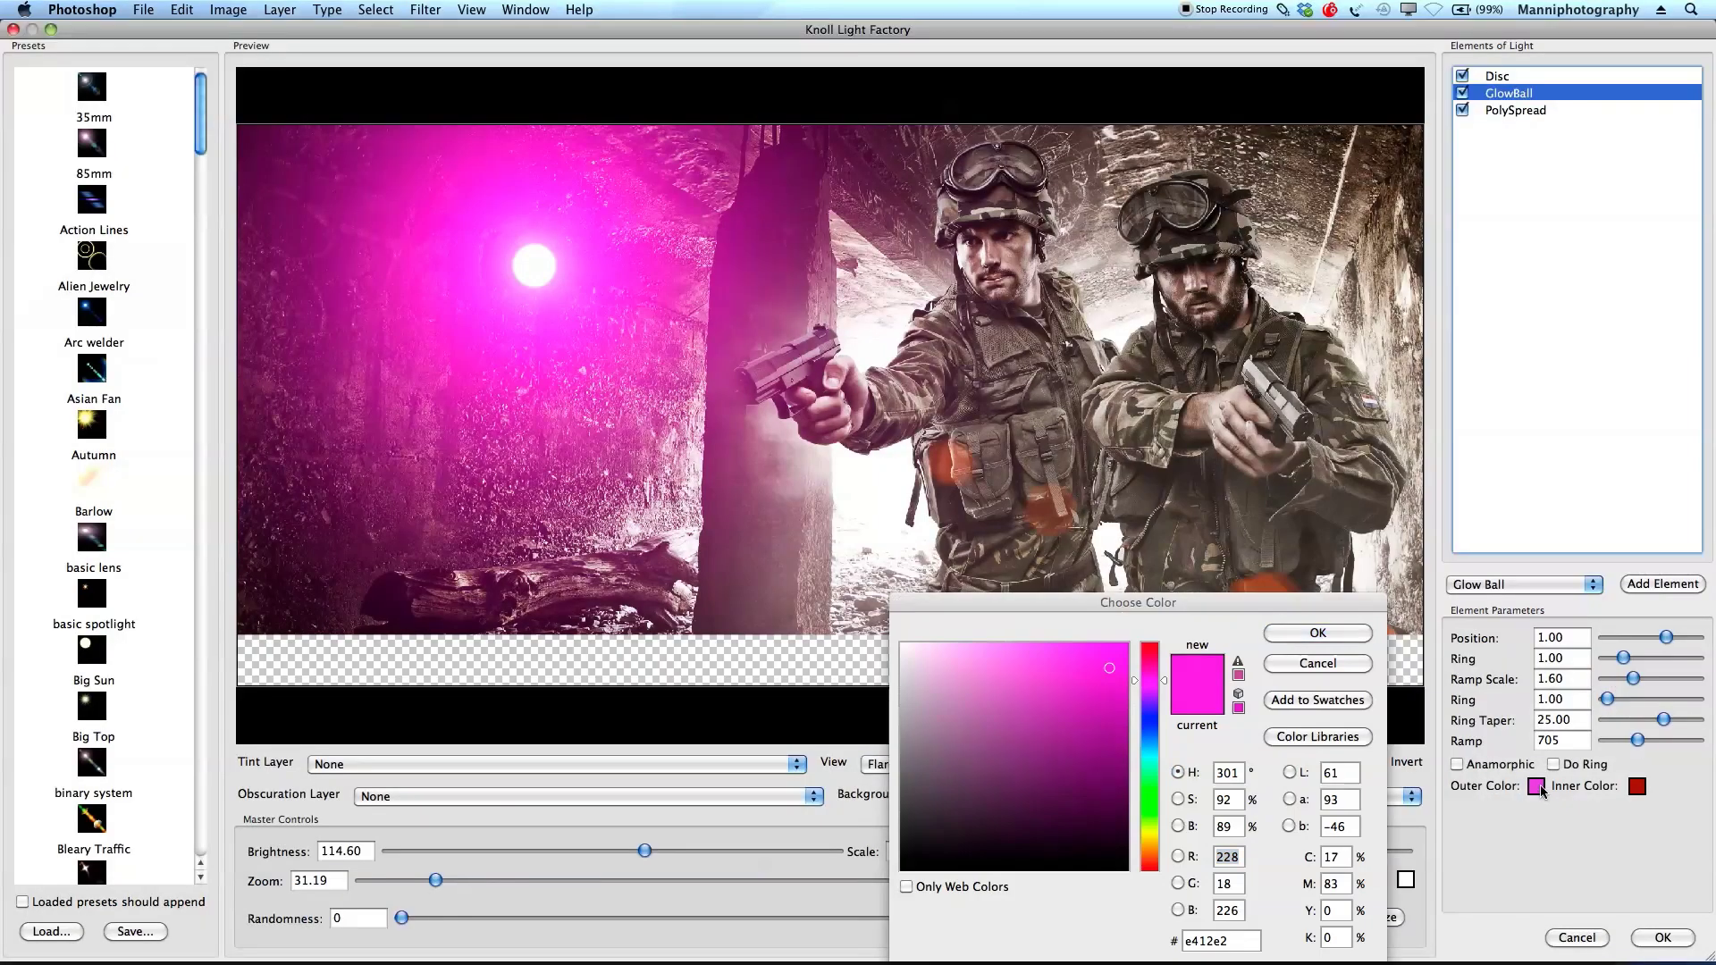
pyautogui.click(1150, 843)
pyautogui.click(1101, 694)
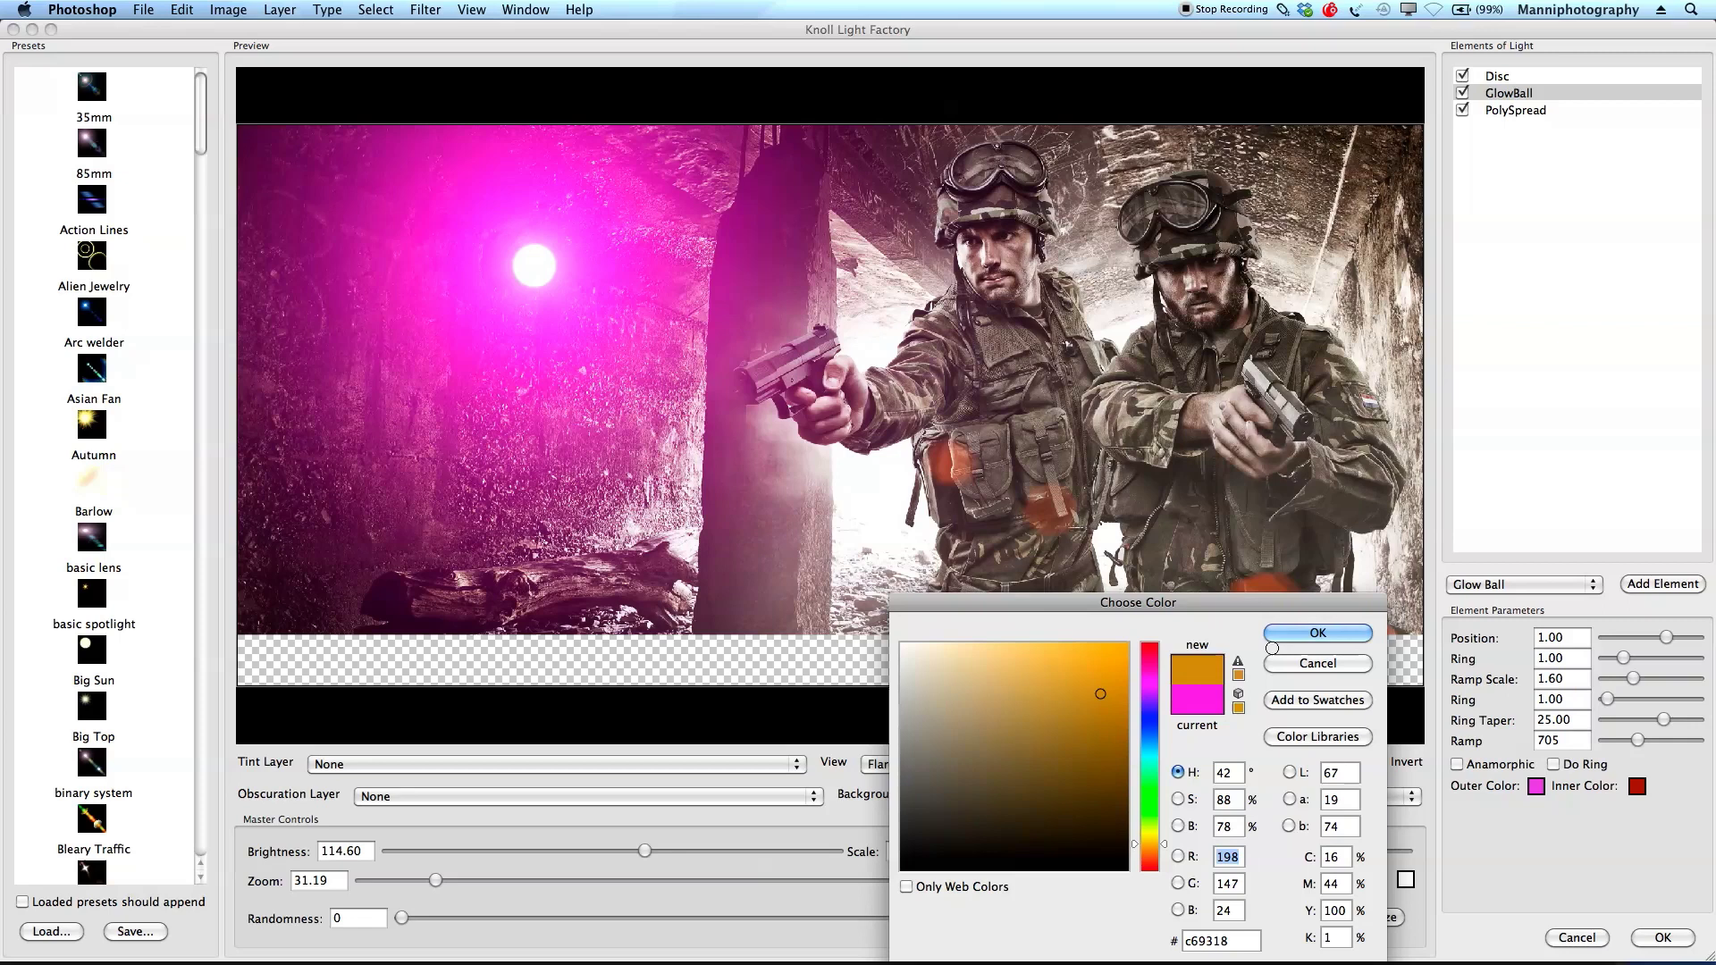
pyautogui.click(1274, 637)
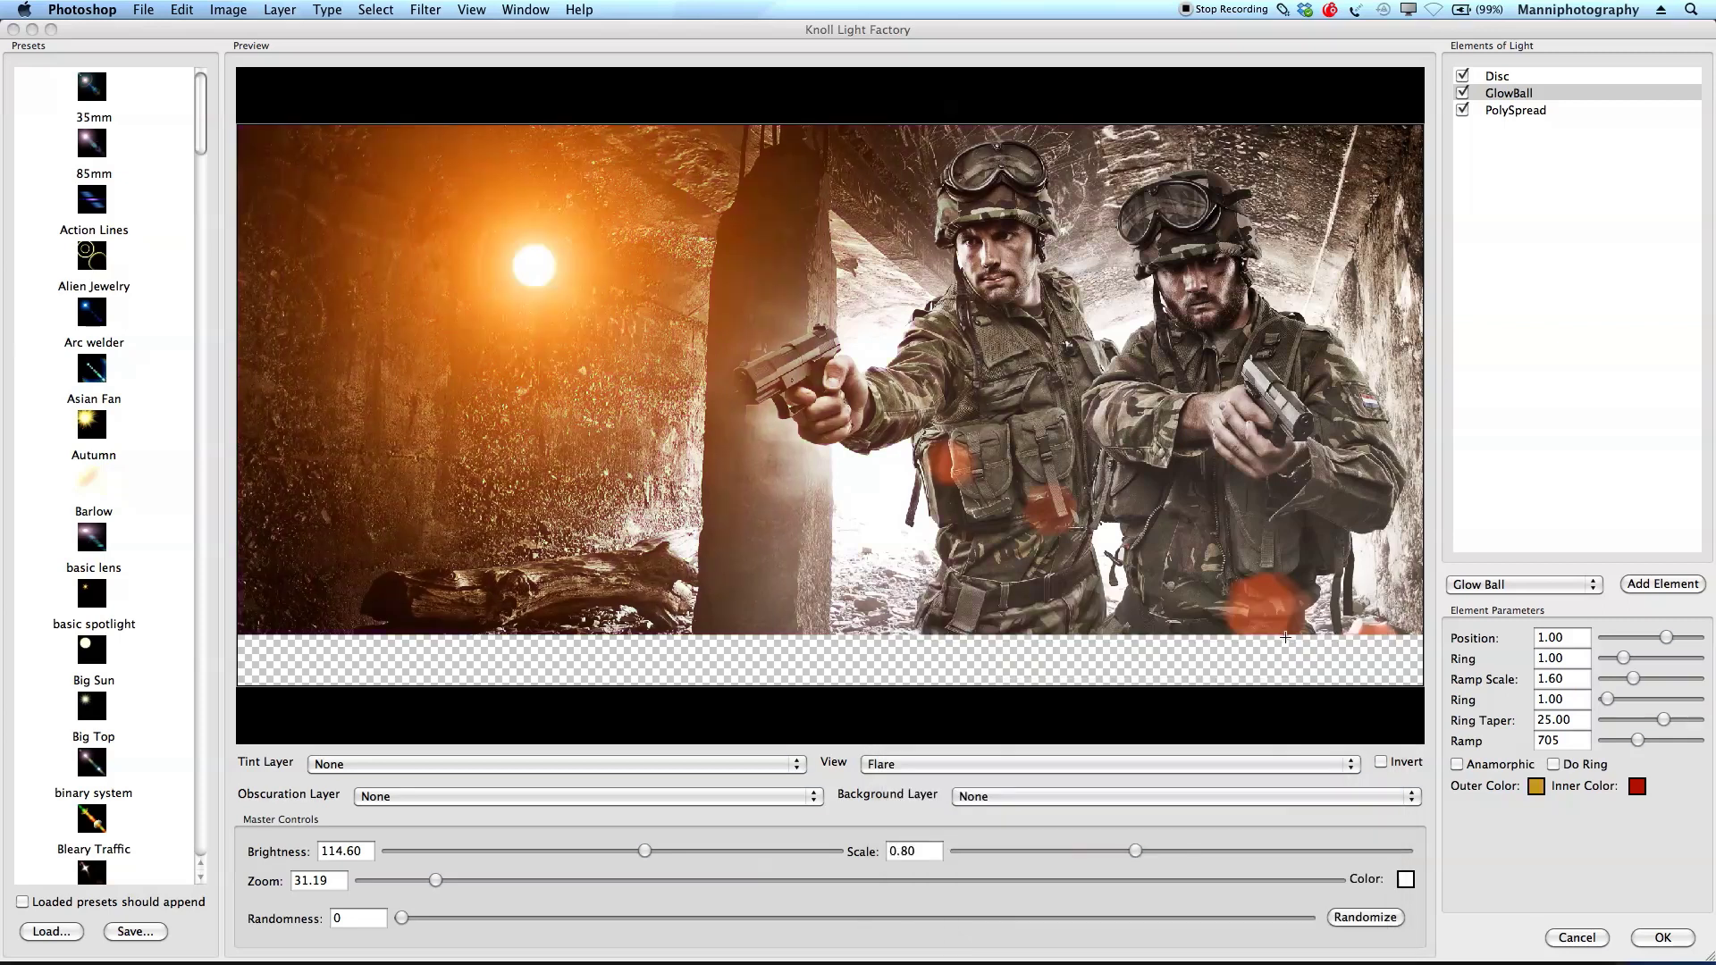
pyautogui.click(1536, 787)
pyautogui.click(1116, 681)
pyautogui.moveTo(1116, 680); pyautogui.dragTo(1116, 680)
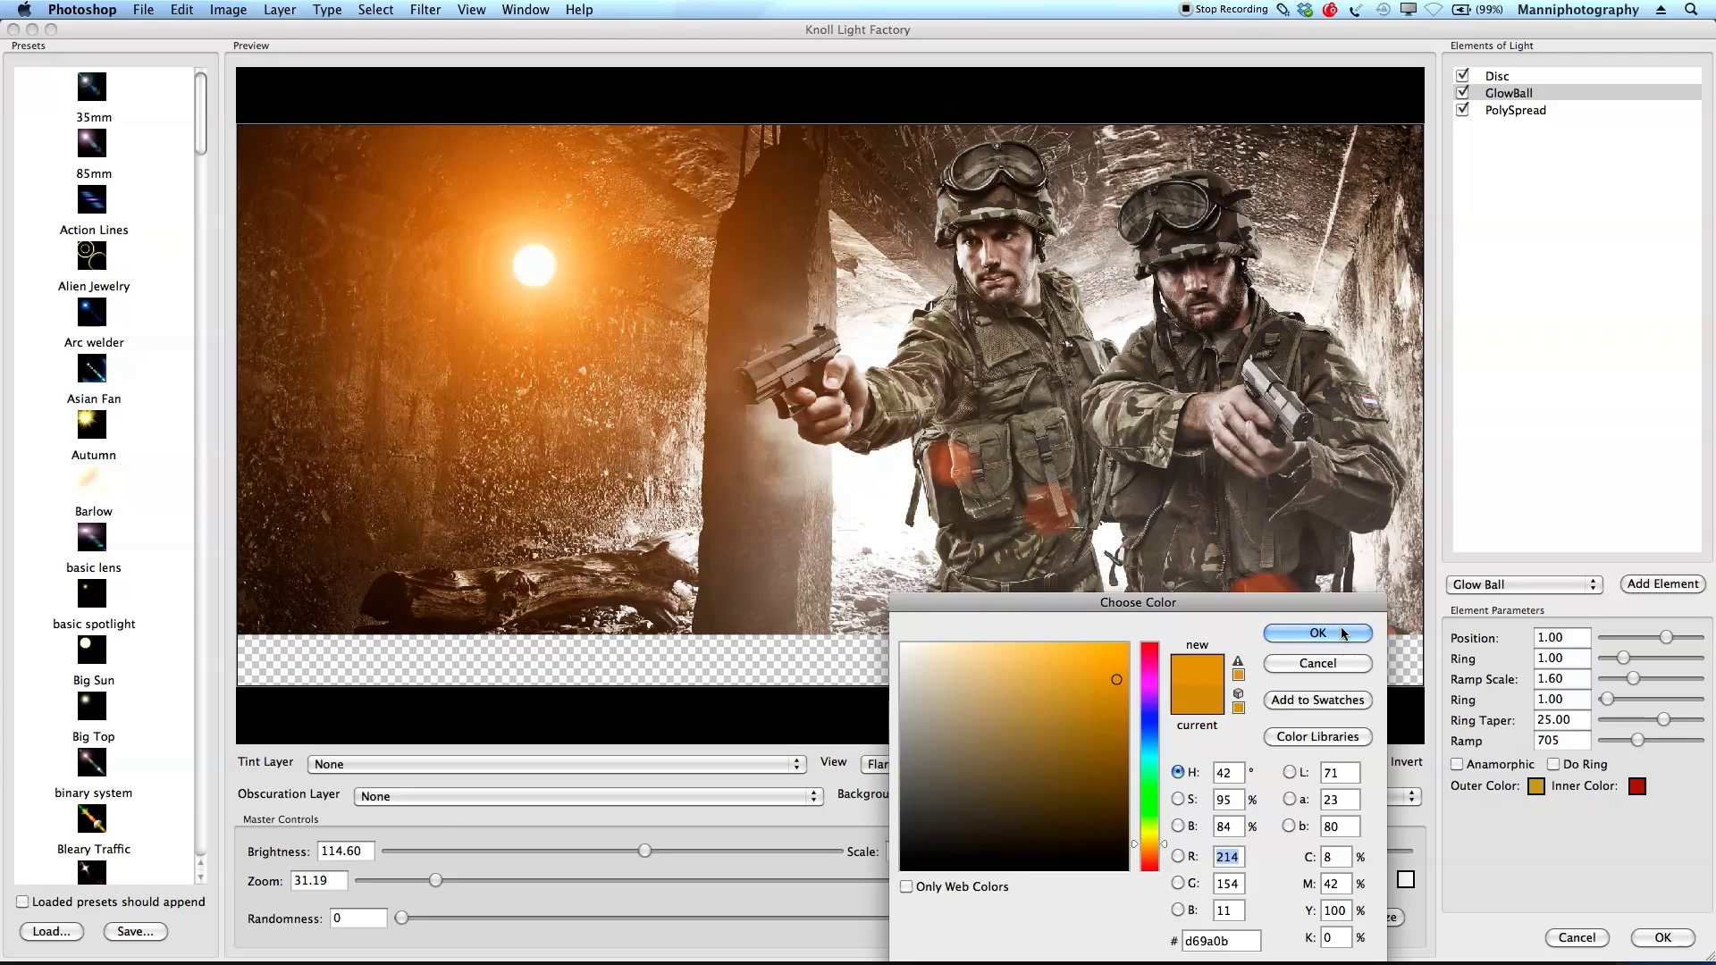
pyautogui.click(1341, 632)
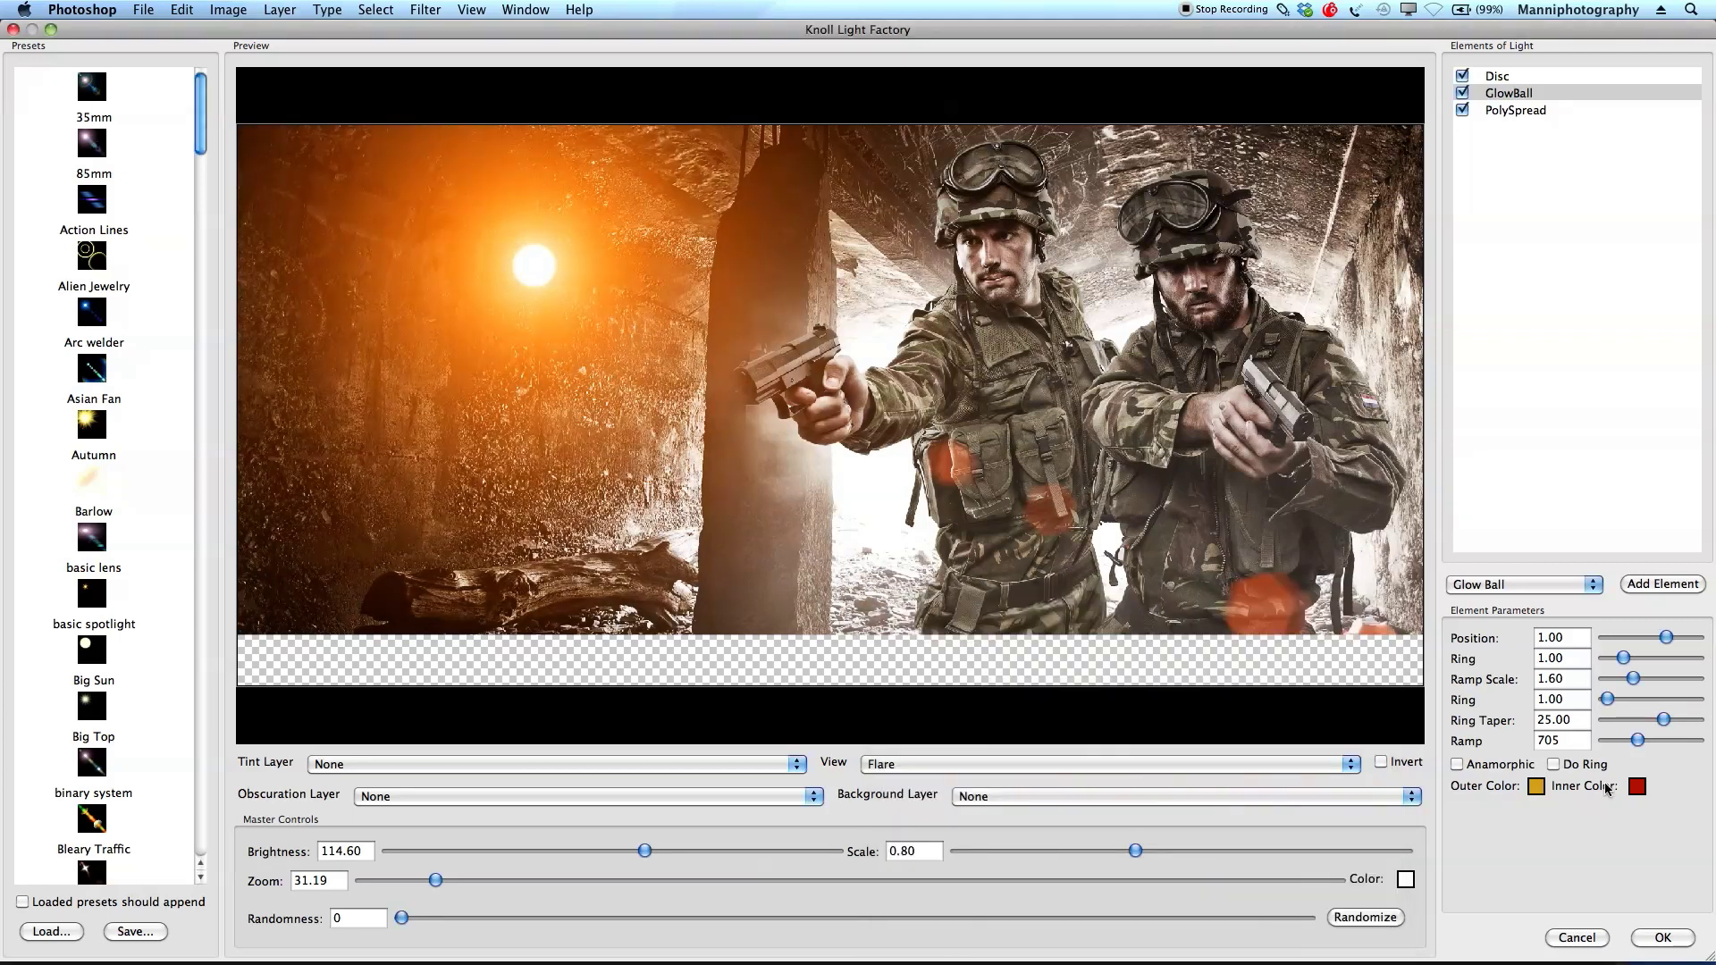
# Step: Set the GlowBall element's inner color to dark red (980a0a) and move the flare between the two soldiers
pyautogui.click(1639, 791)
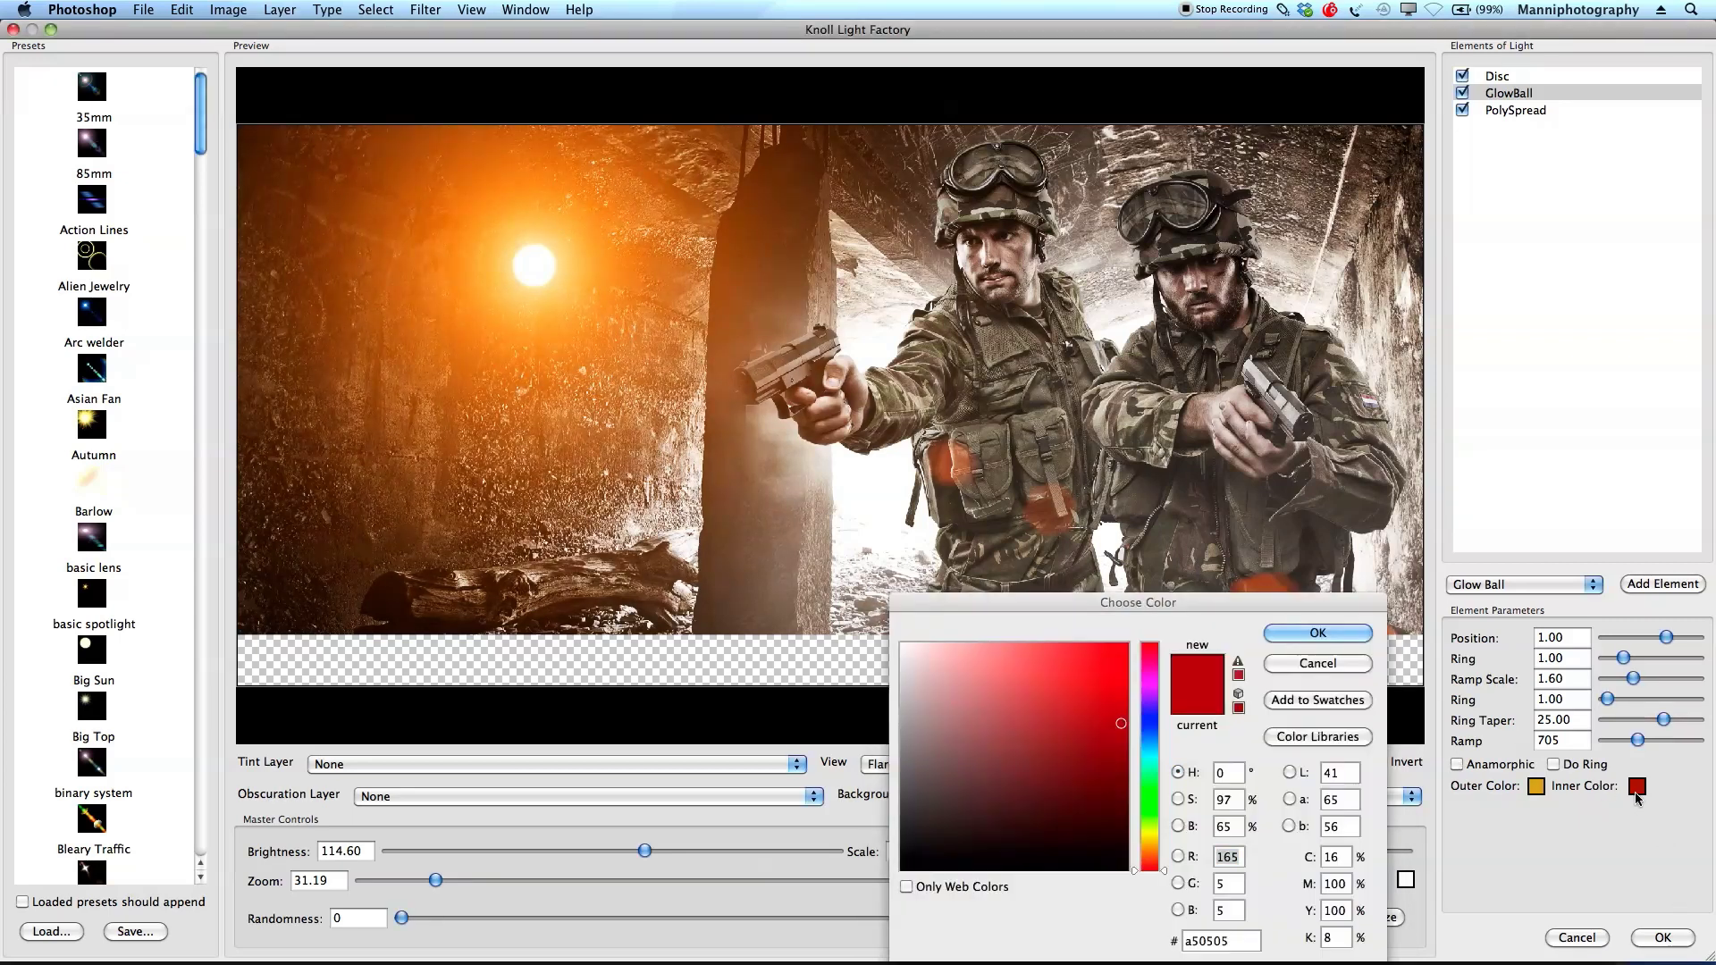
pyautogui.moveTo(1146, 828); pyautogui.dragTo(1140, 860)
pyautogui.moveTo(1096, 746); pyautogui.dragTo(1087, 725)
pyautogui.click(1318, 631)
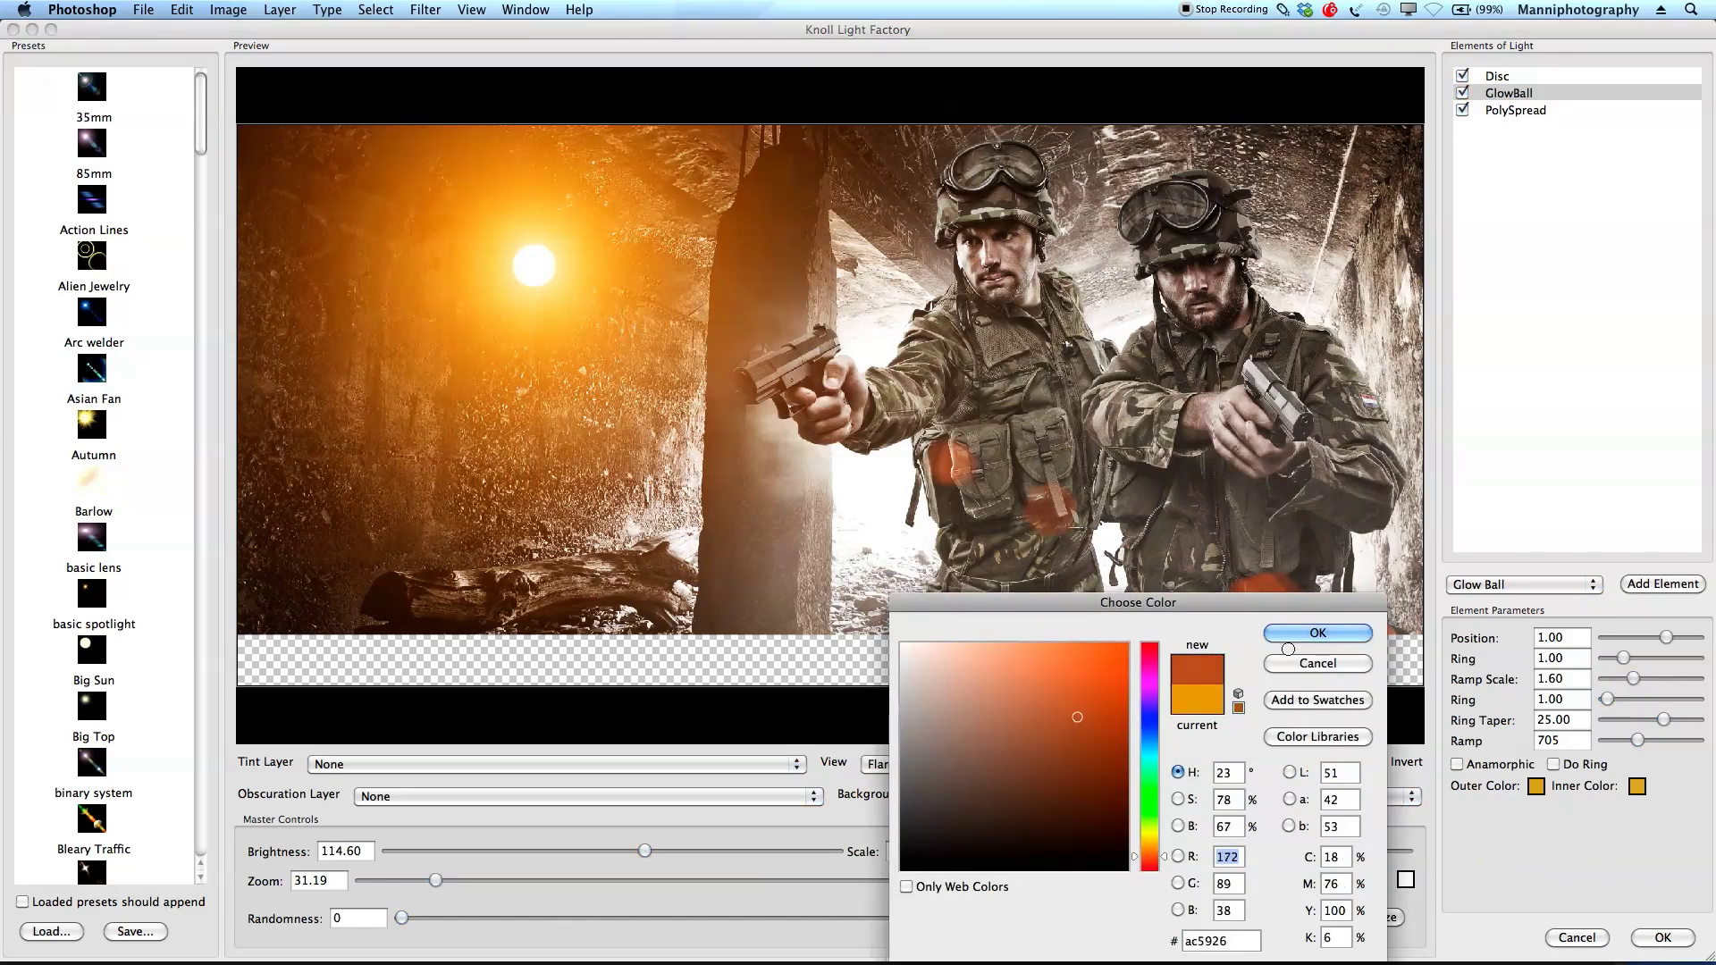
pyautogui.click(1638, 788)
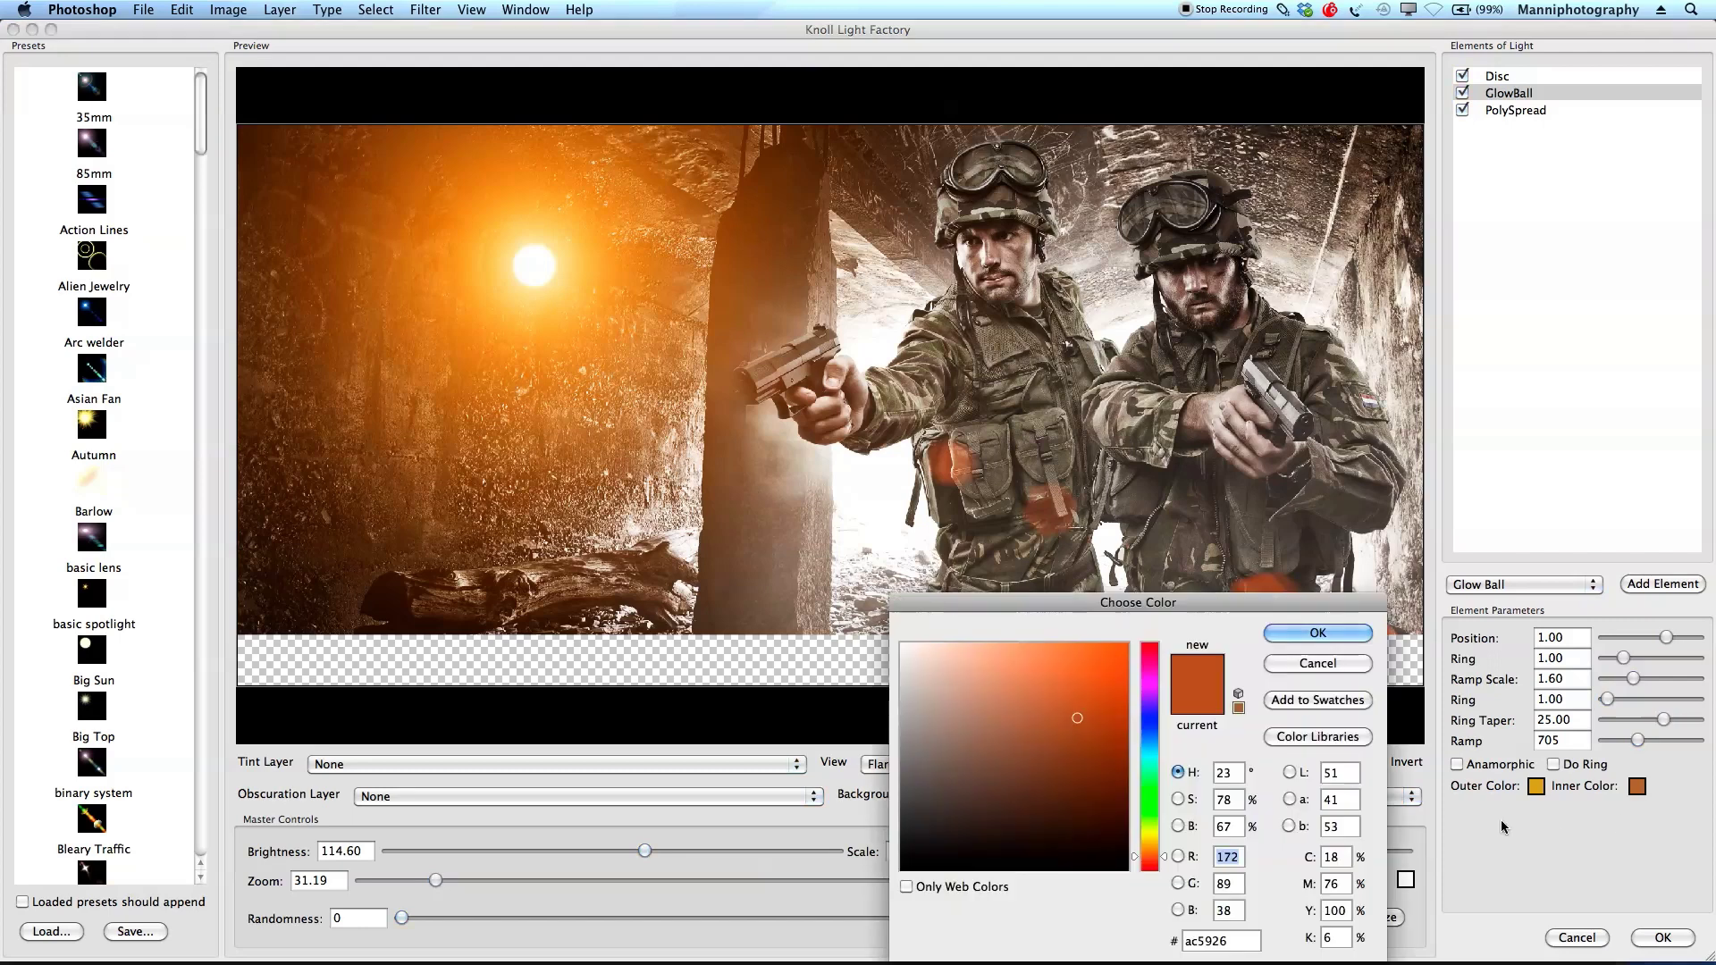
pyautogui.click(1151, 869)
pyautogui.click(1318, 632)
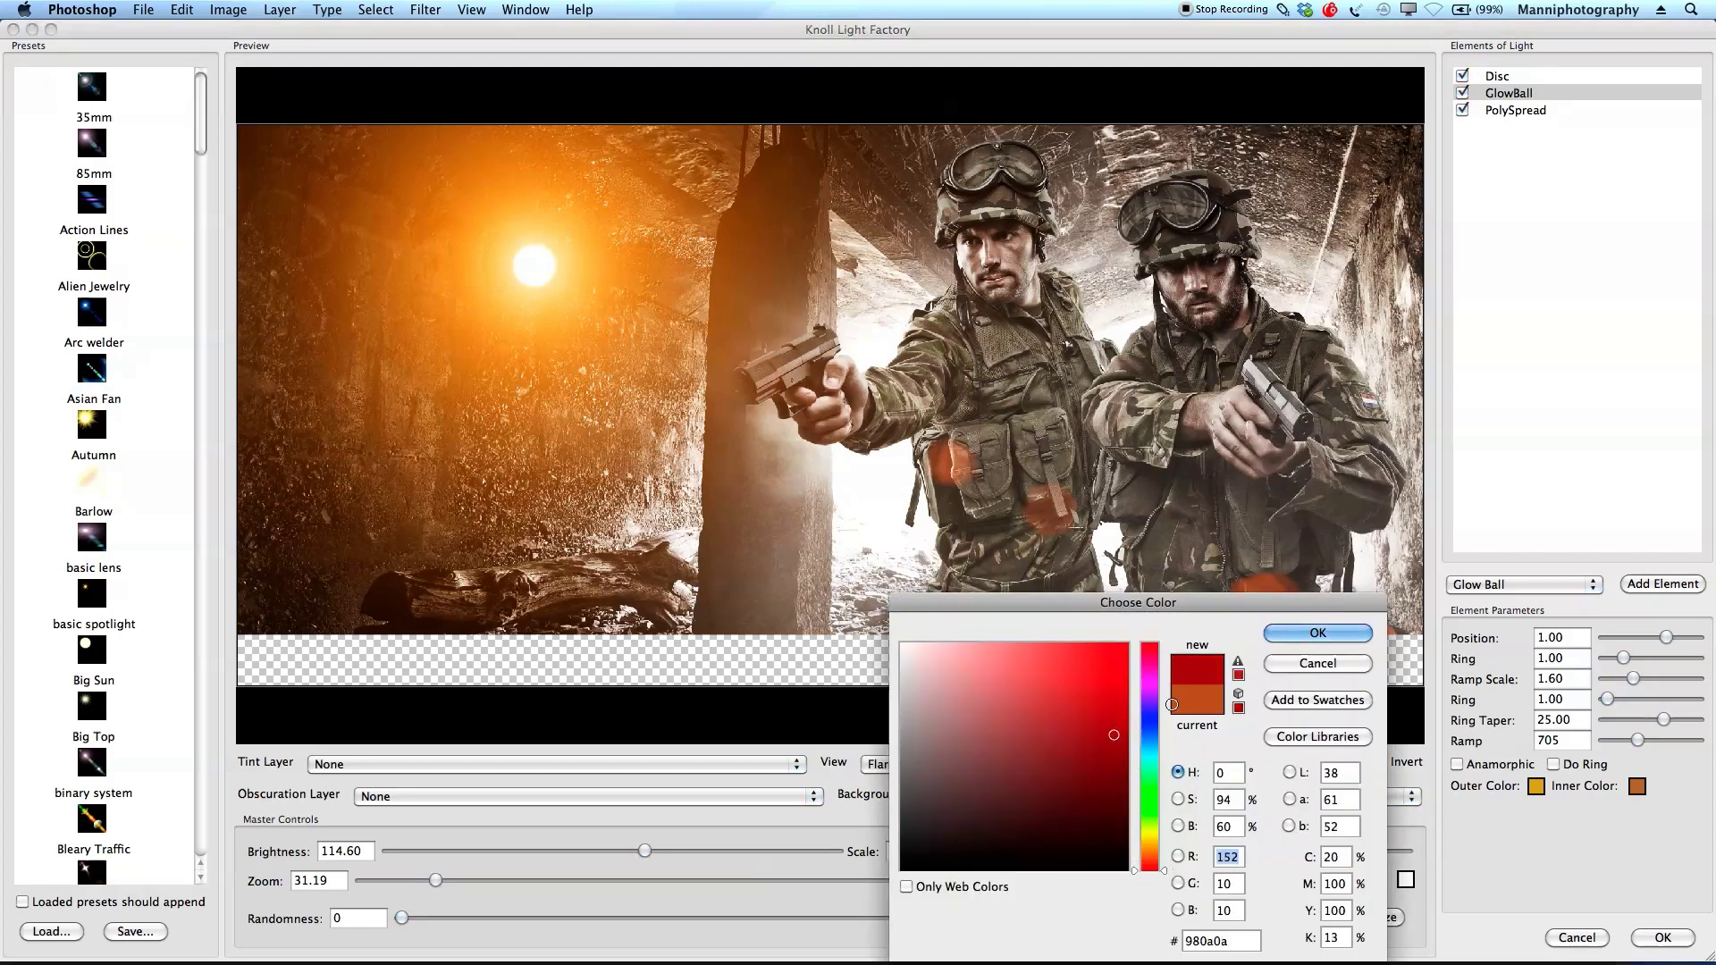
pyautogui.moveTo(552, 273); pyautogui.dragTo(1120, 378)
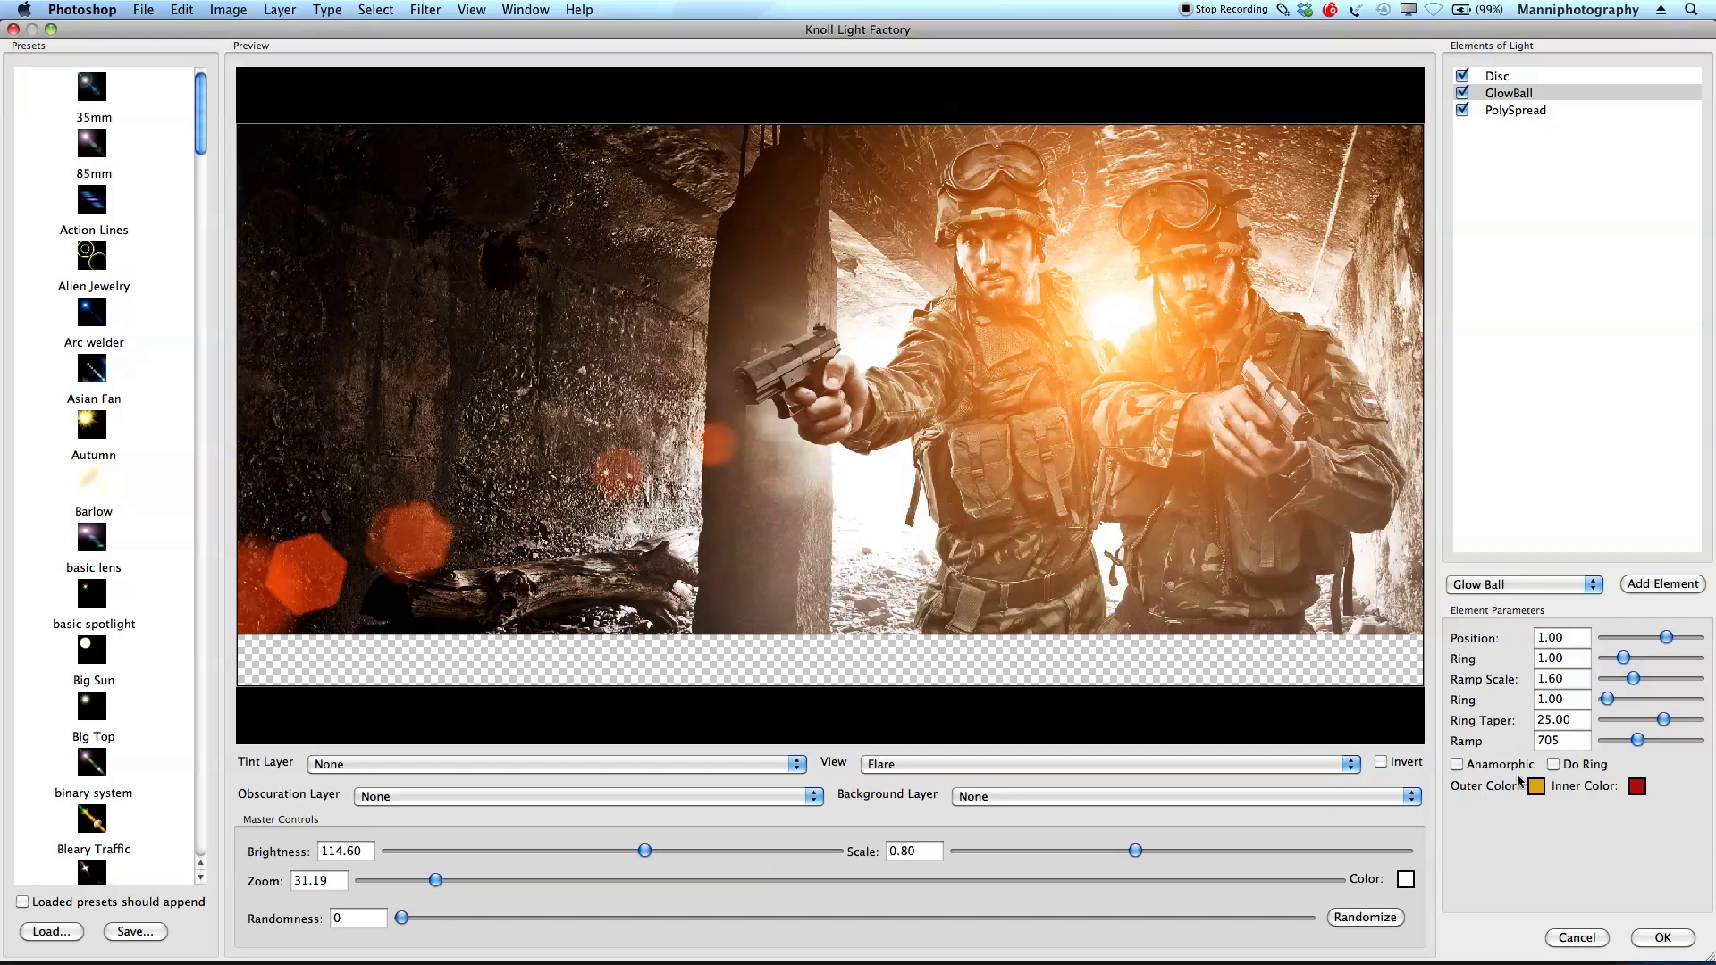
# Step: Turn off the flare's Disc element and set its master brightness to 106.60
pyautogui.click(1464, 76)
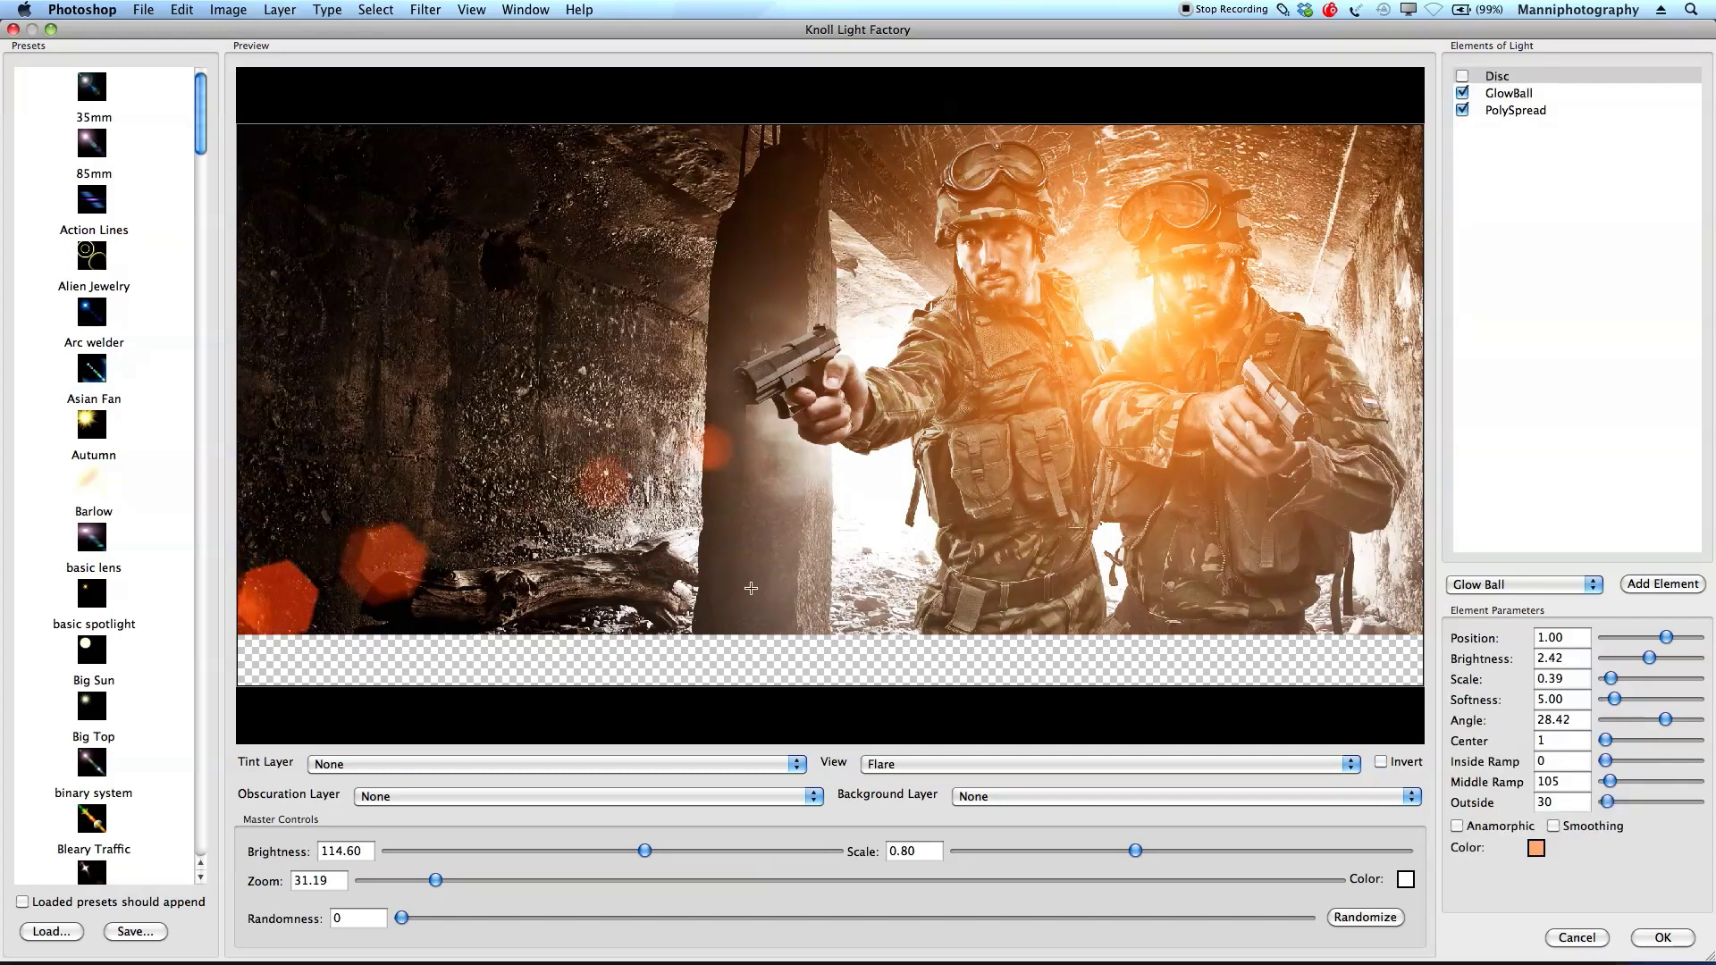
pyautogui.moveTo(639, 854)
pyautogui.mouseDown()
pyautogui.moveTo(612, 851)
pyautogui.moveTo(644, 855)
pyautogui.mouseUp()
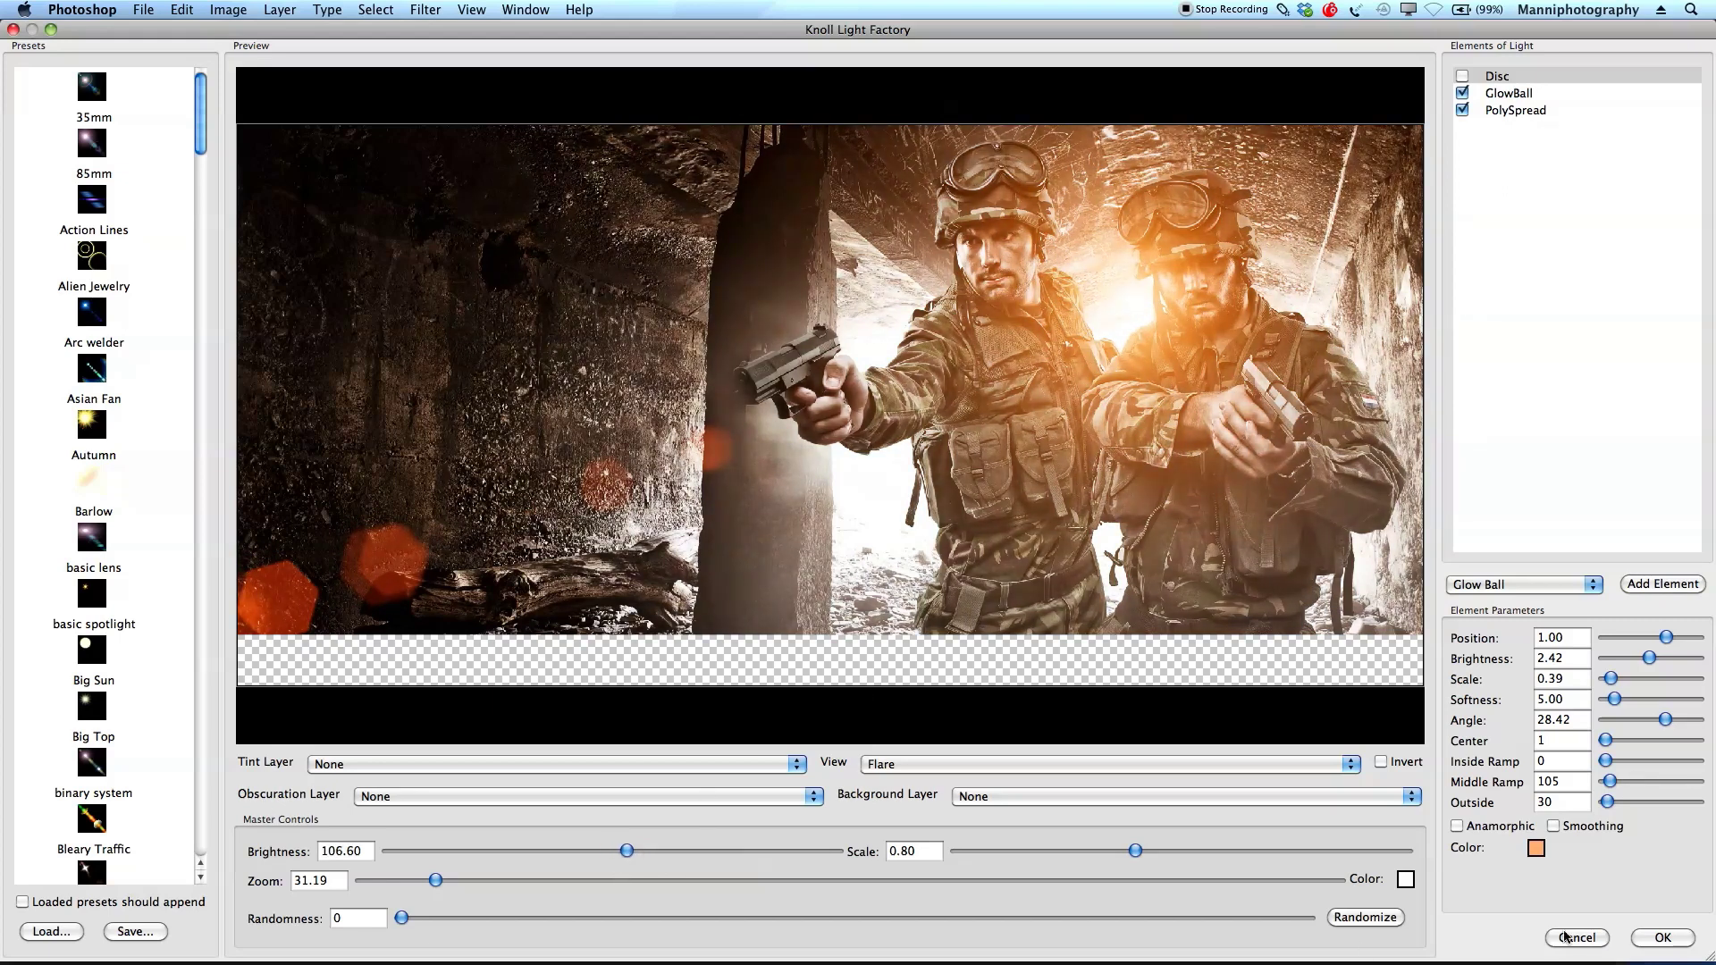
# Step: Fine-tune the GlowBall element's colors, using orange (d69a0b) for the outer color and red (ac0909) for the inner color
pyautogui.click(1525, 92)
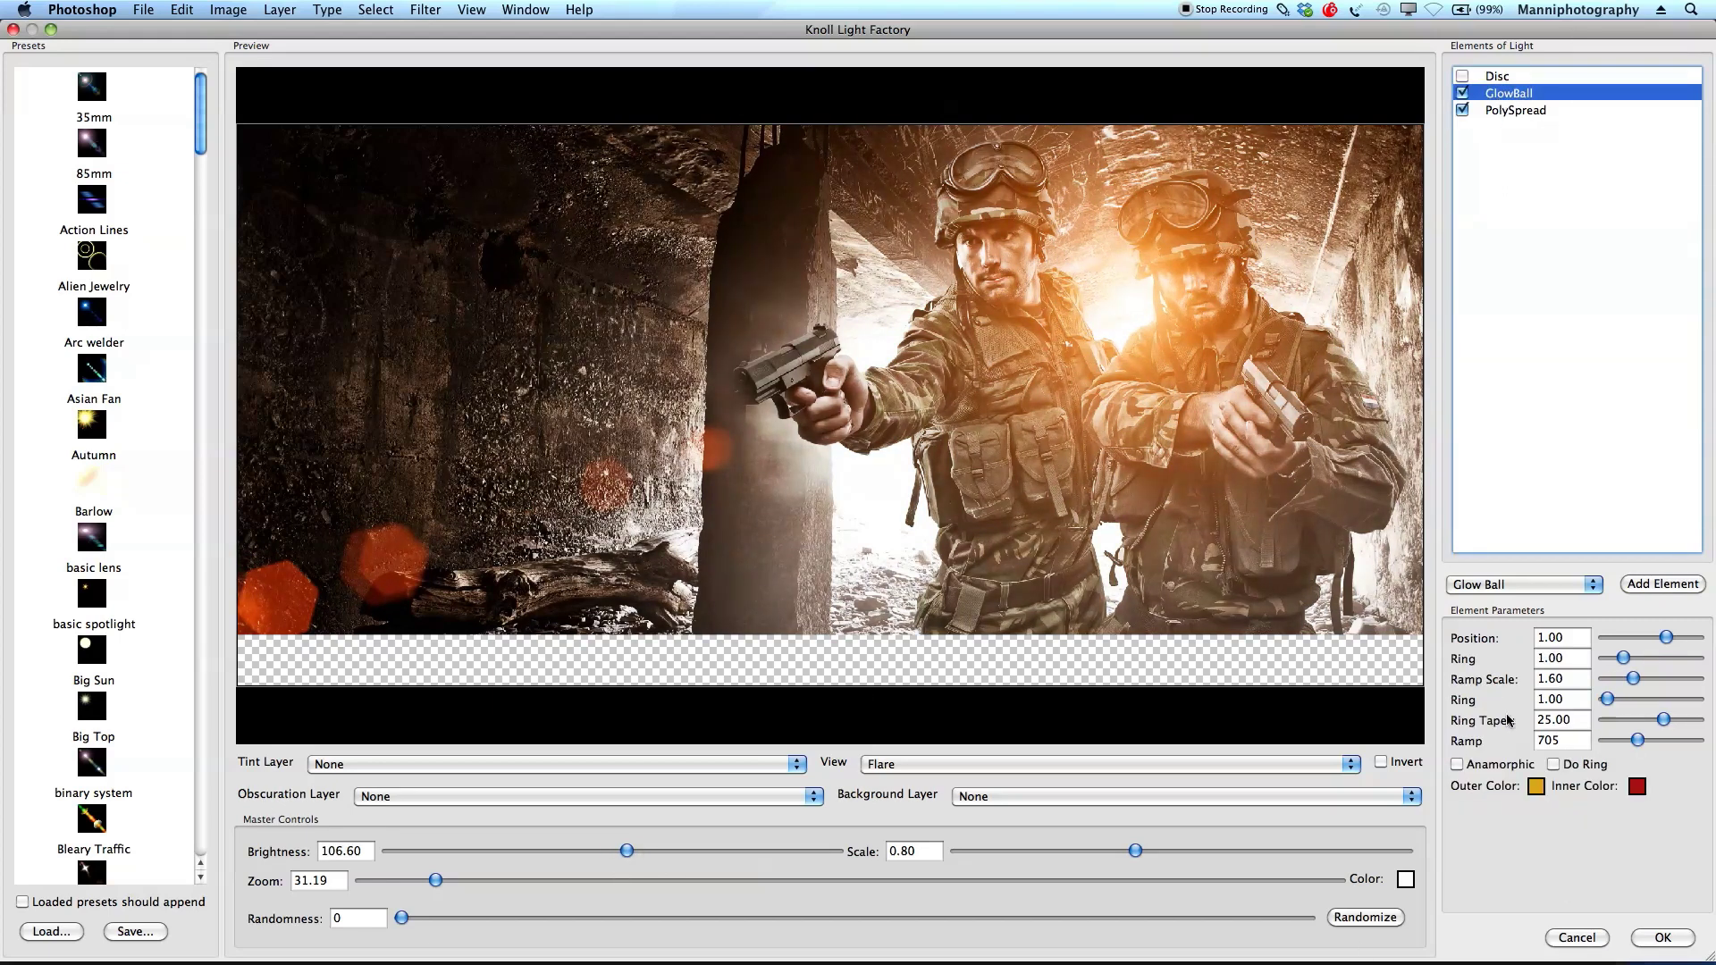
pyautogui.click(1538, 786)
pyautogui.moveTo(1105, 692); pyautogui.dragTo(1095, 690)
pyautogui.moveTo(1151, 832); pyautogui.dragTo(1151, 829)
pyautogui.moveTo(1101, 699); pyautogui.dragTo(1116, 681)
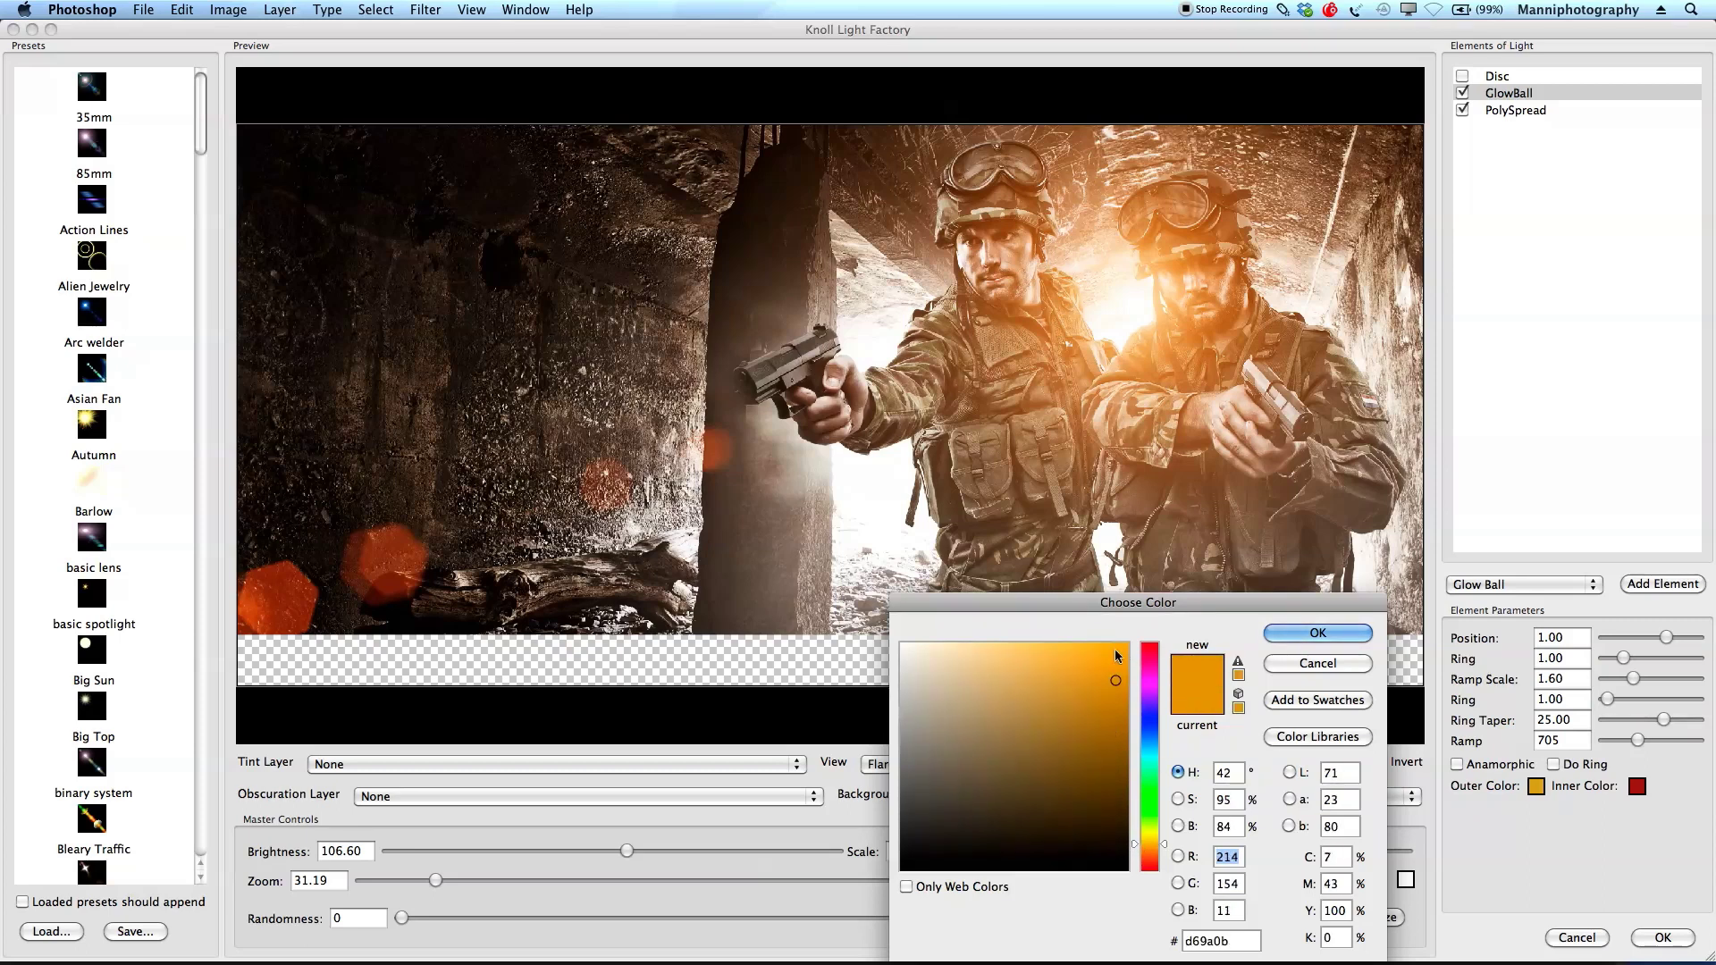
pyautogui.click(1301, 637)
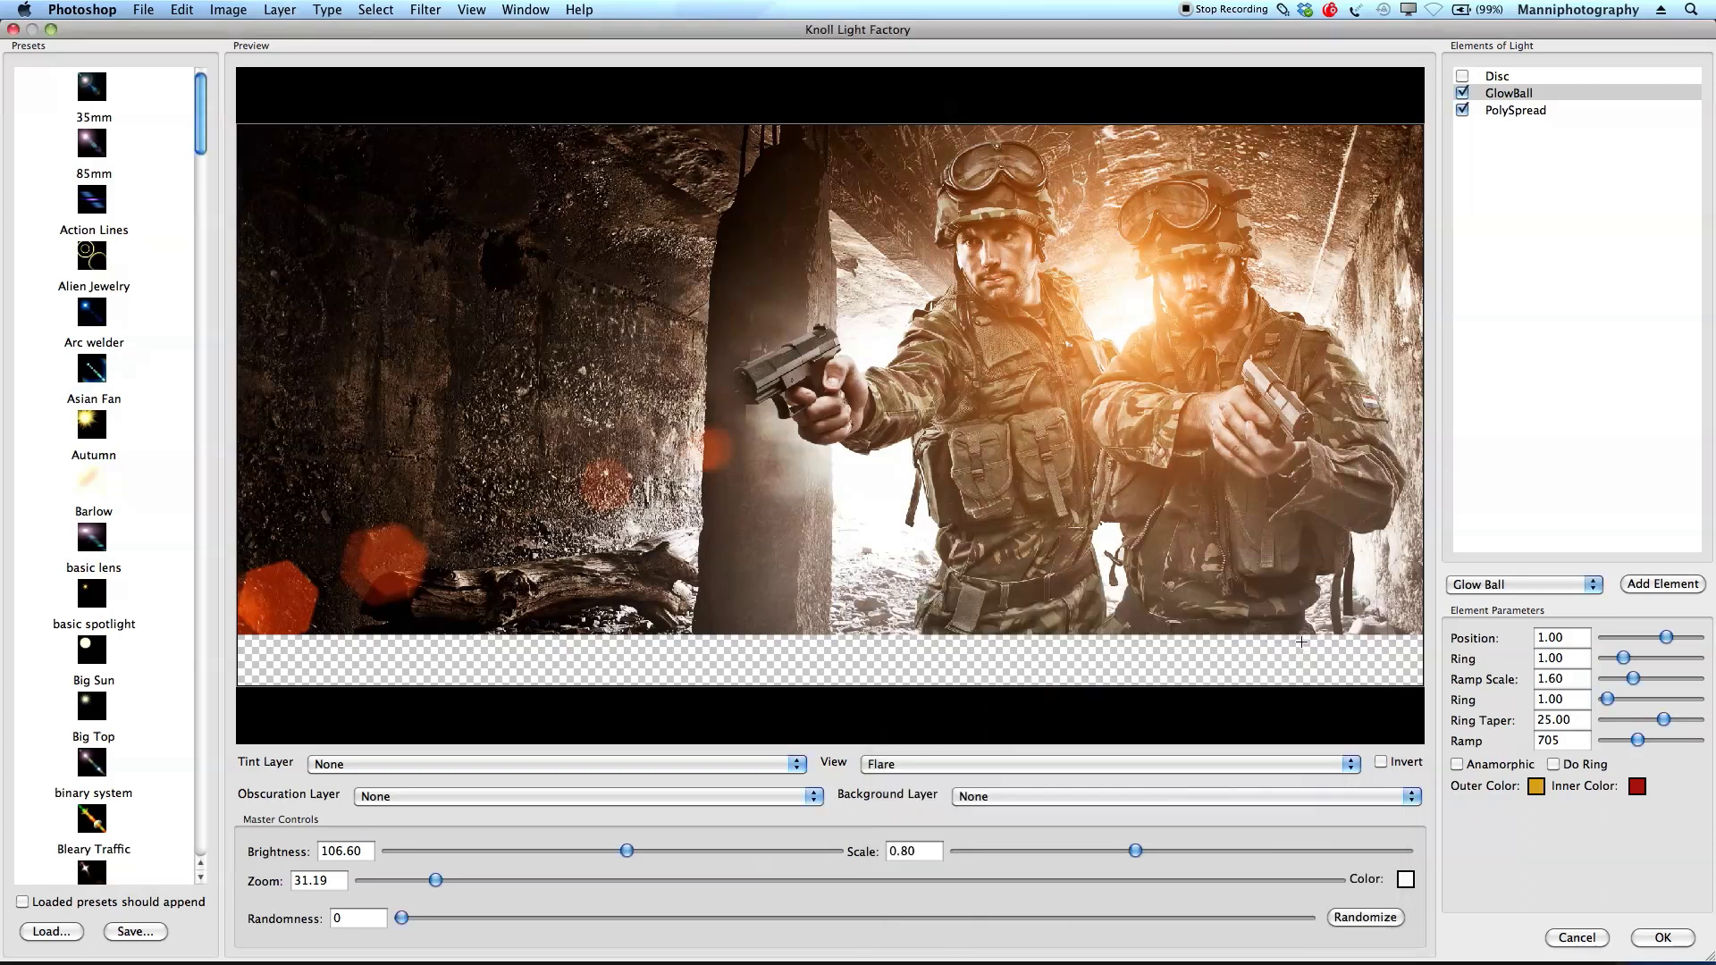
pyautogui.click(1638, 788)
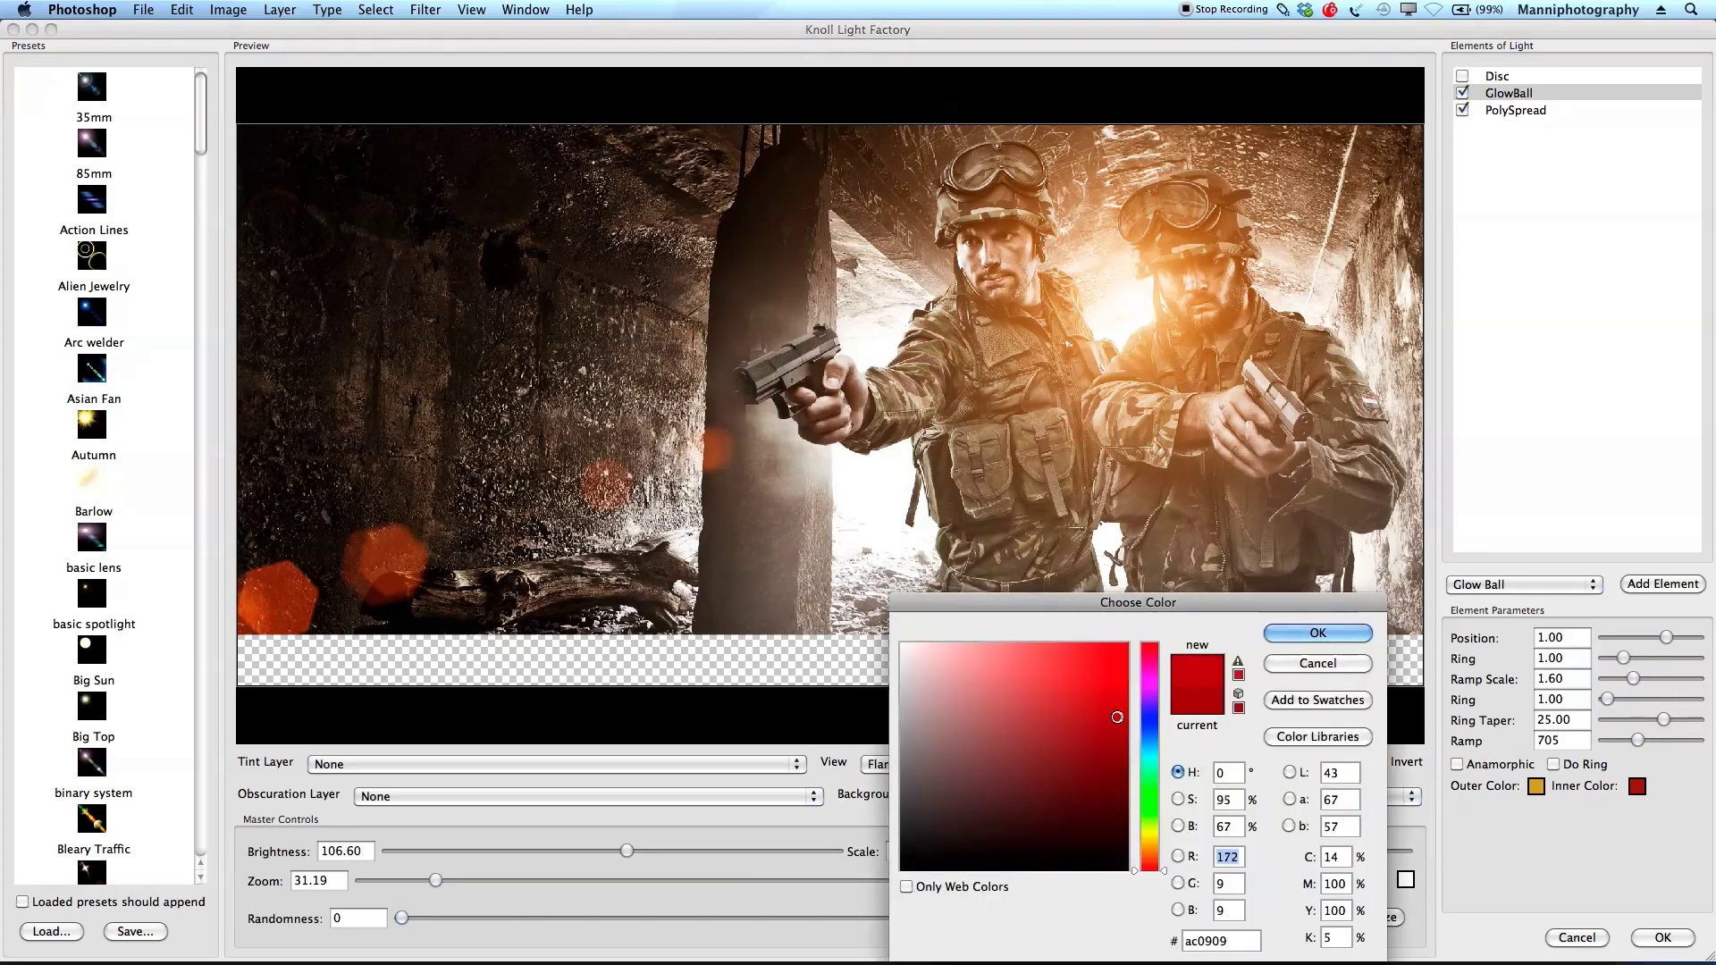
pyautogui.click(1317, 634)
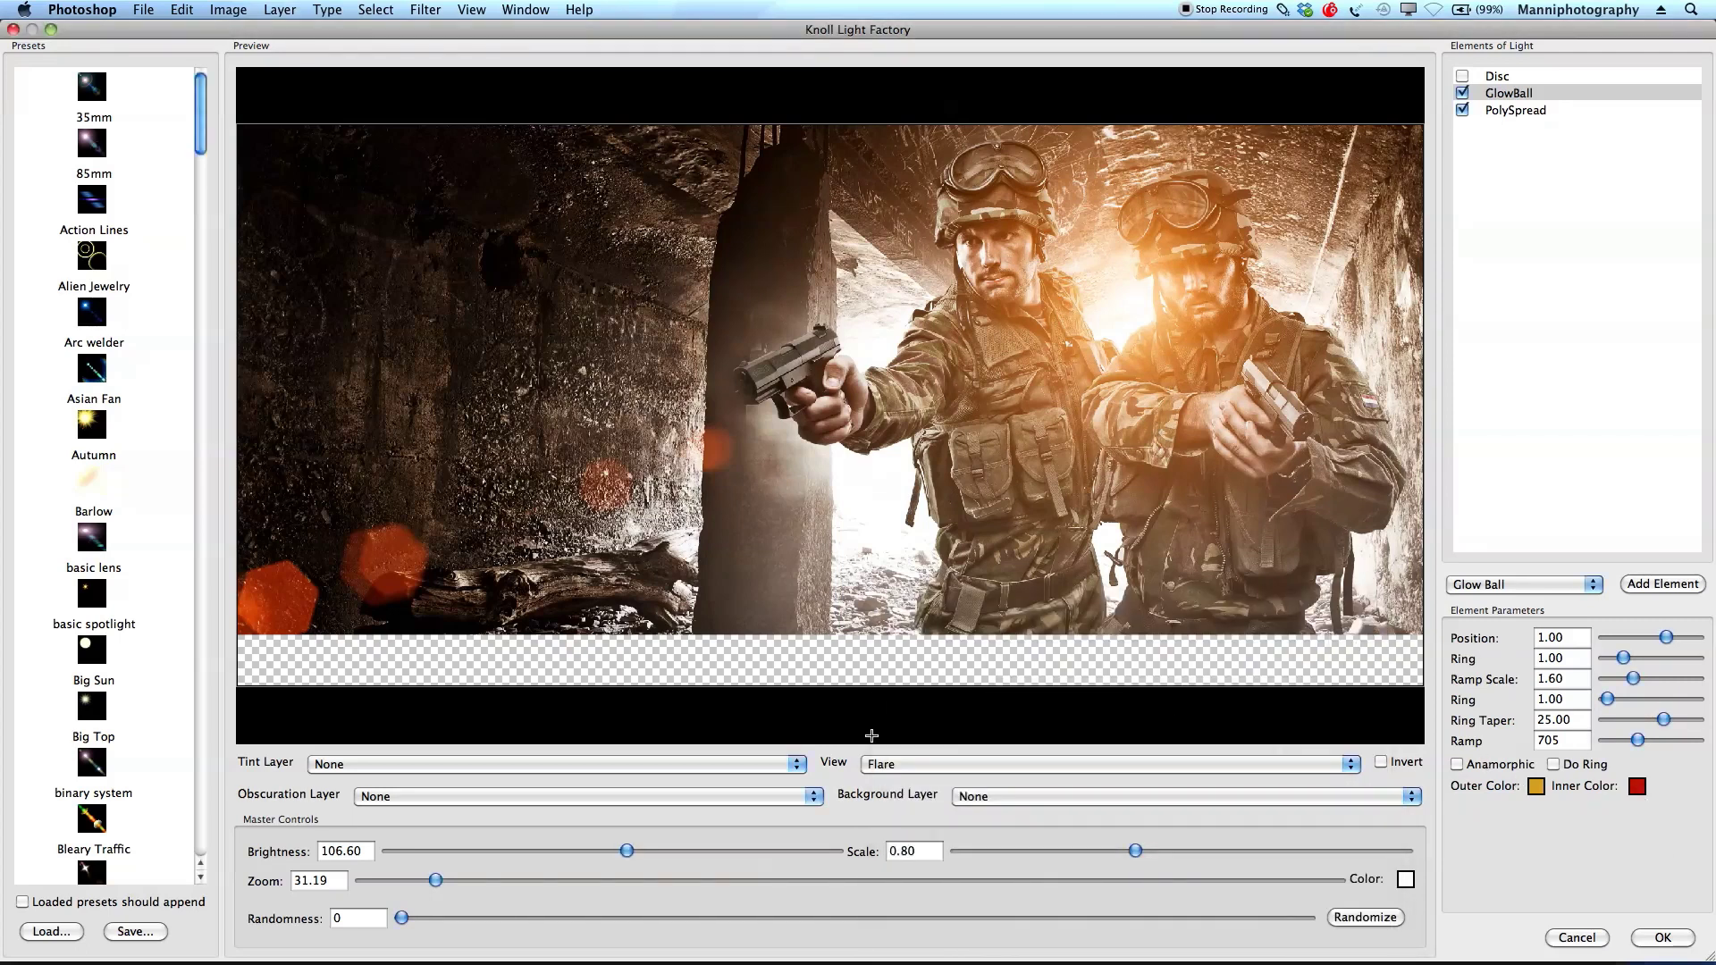
# Step: Raise the flare's master brightness, reposition the flare between the two soldiers' heads and apply the filter to Layer 1 copy
pyautogui.moveTo(658, 852); pyautogui.dragTo(666, 852)
pyautogui.moveTo(1129, 319)
pyautogui.mouseDown()
pyautogui.moveTo(1128, 429)
pyautogui.moveTo(1138, 404)
pyautogui.moveTo(1121, 407)
pyautogui.moveTo(1108, 334)
pyautogui.mouseUp()
pyautogui.click(1662, 937)
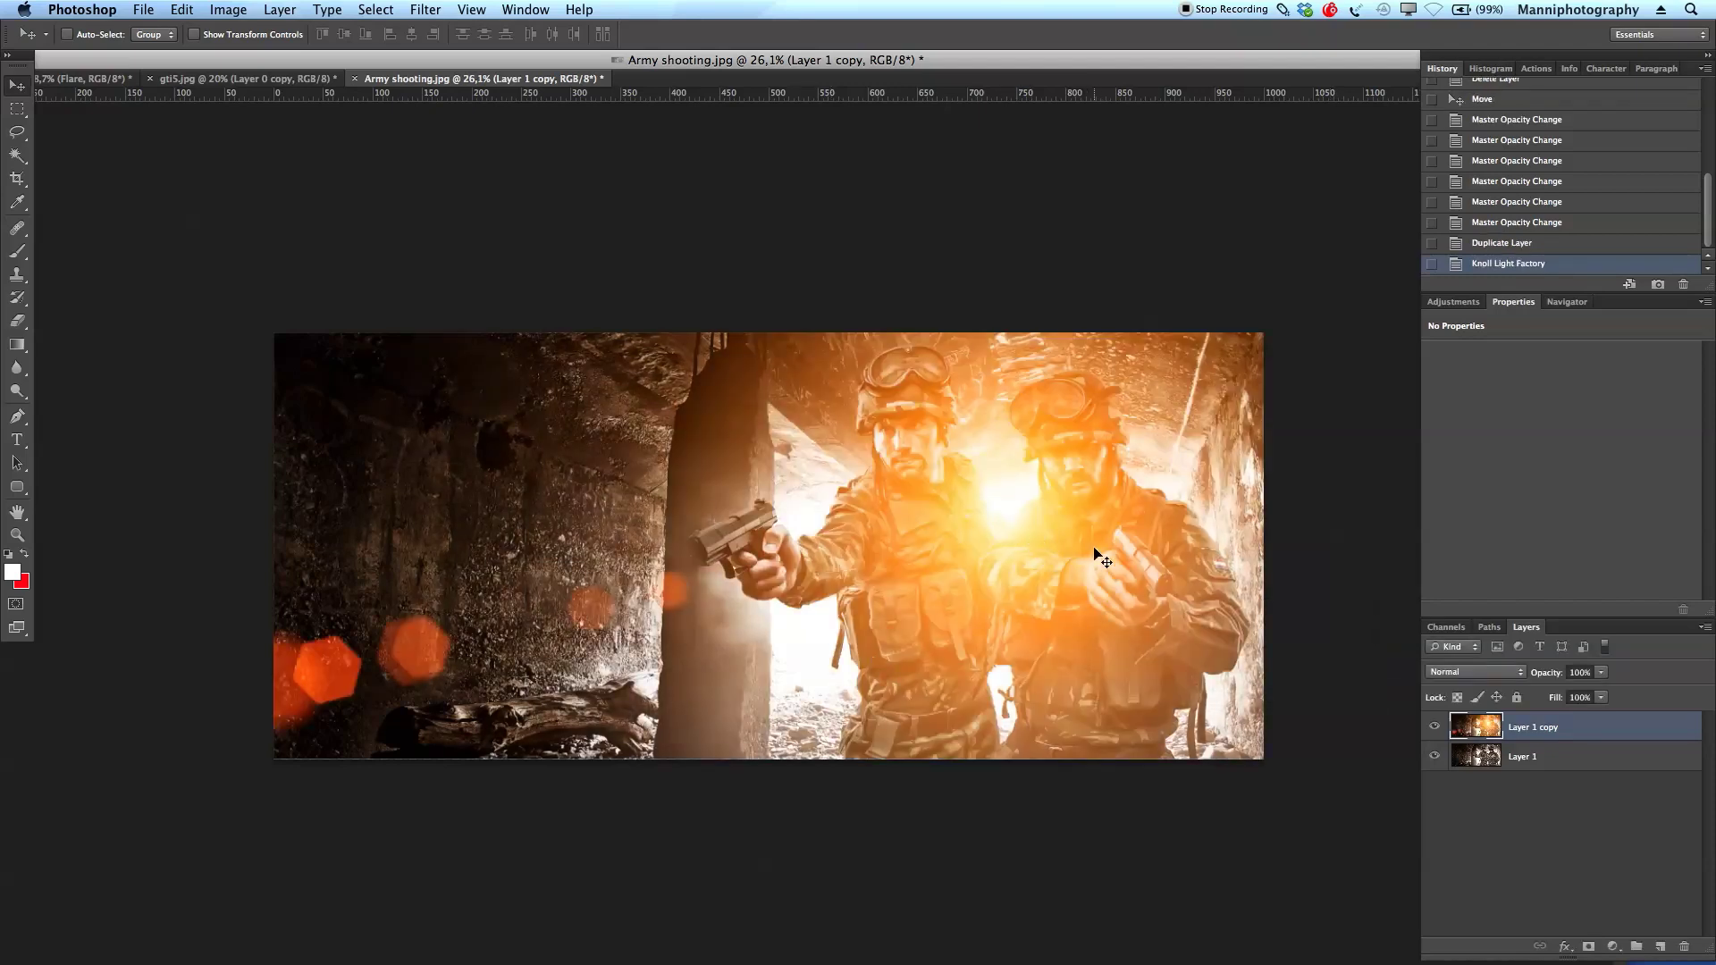
# Step: Try 74% opacity on Layer 1 copy to soften the flare, and raise the opacity again
pyautogui.moveTo(1530, 683); pyautogui.dragTo(1531, 682)
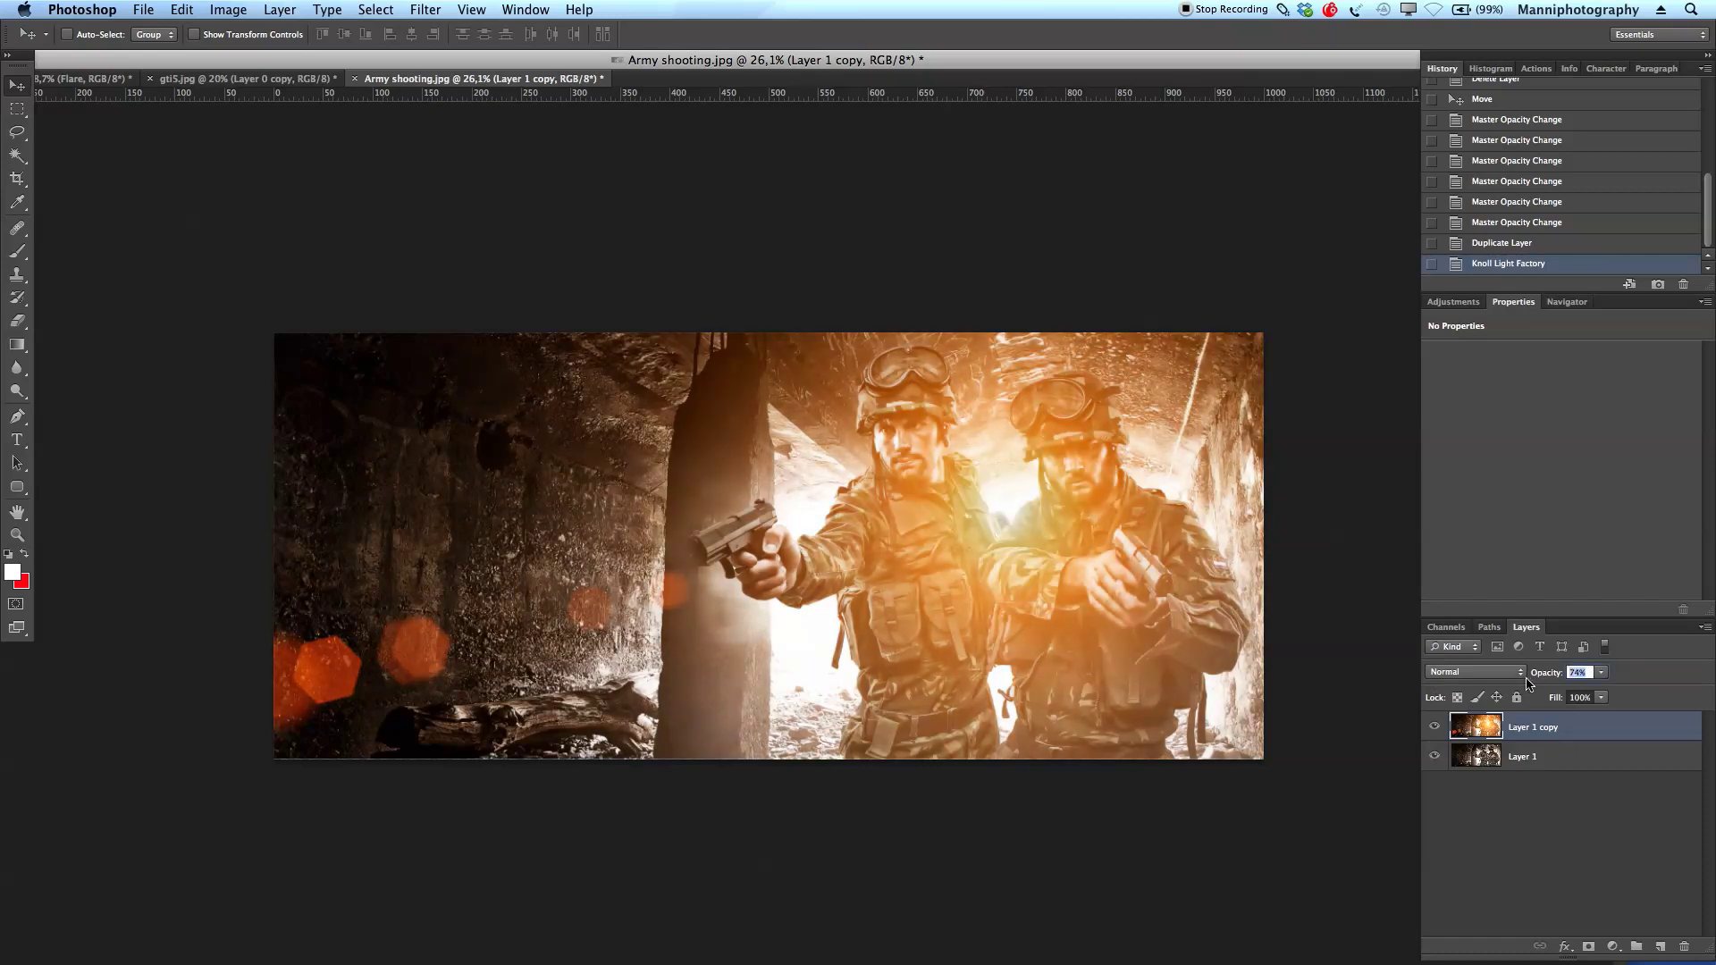
pyautogui.moveTo(1532, 684); pyautogui.dragTo(1539, 684)
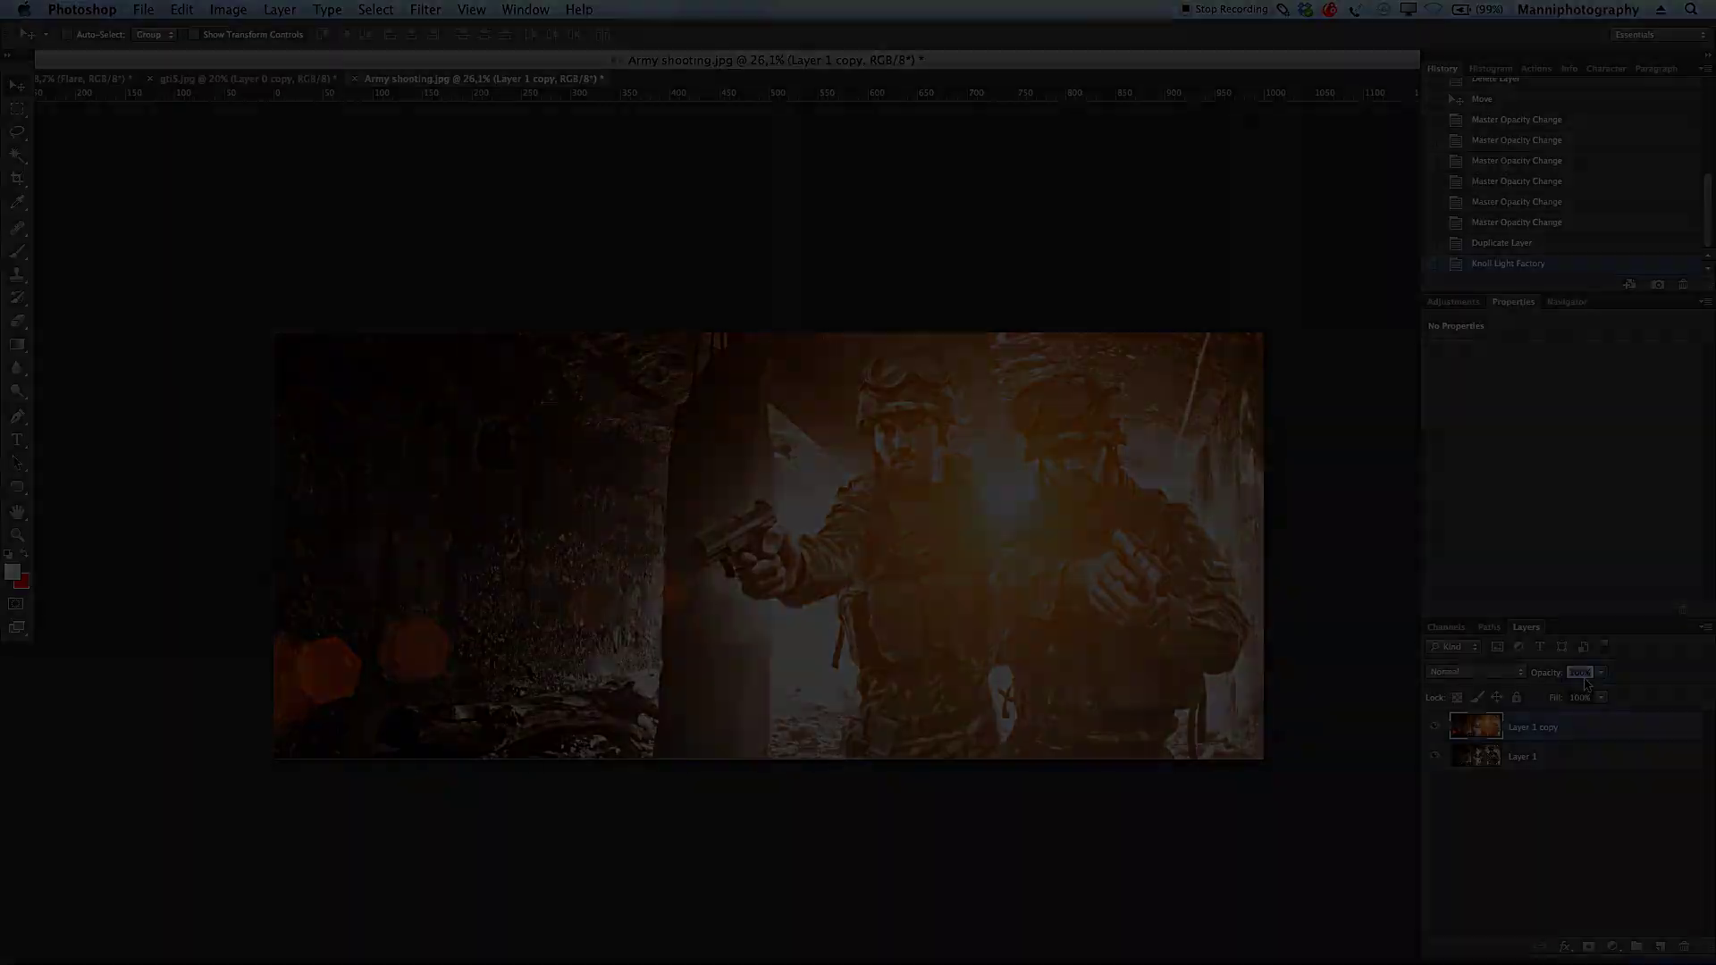